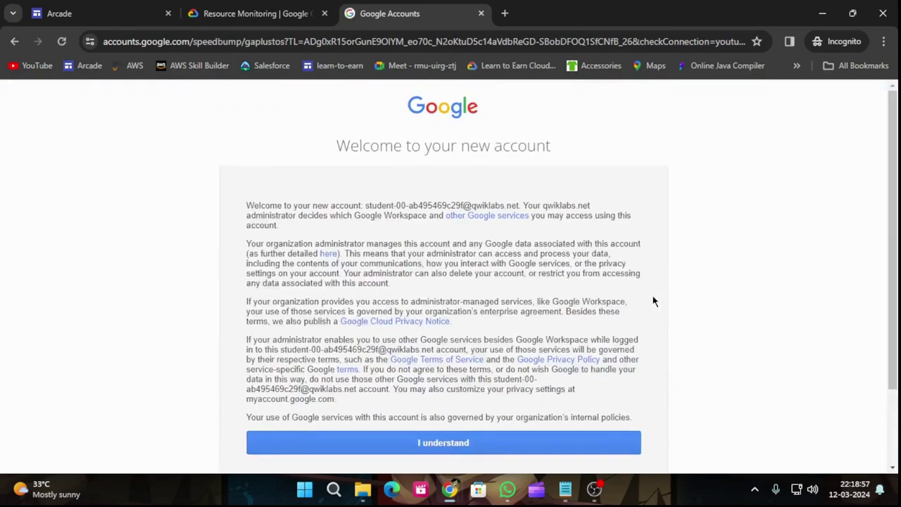
Accept the new Google account's welcome terms and scroll to Task 1 in the Resource Monitoring lab.
{"action": "left_click", "coordinate": [436, 443]}
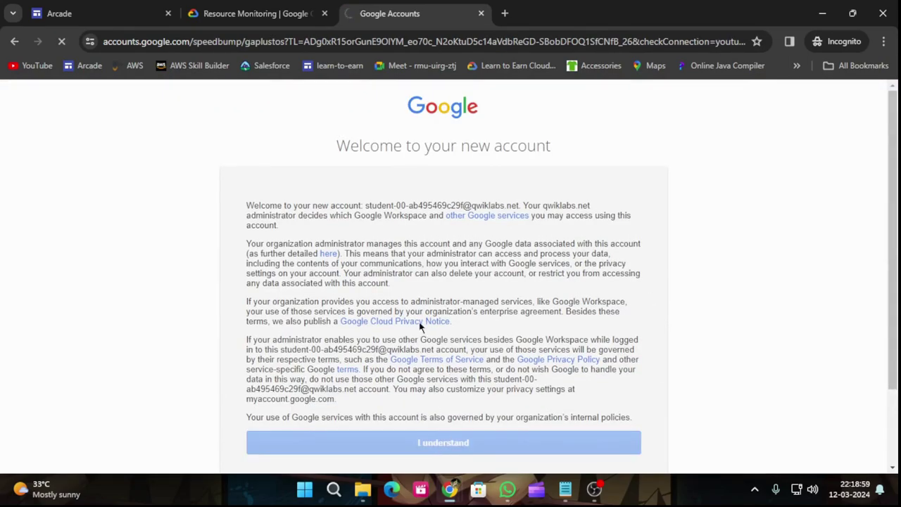
{"action": "left_click", "coordinate": [242, 11]}
{"action": "scroll", "coordinate": [415, 296], "scroll_direction": "down", "scroll_amount": 10}
{"action": "scroll", "coordinate": [451, 282], "scroll_direction": "down", "scroll_amount": 5}
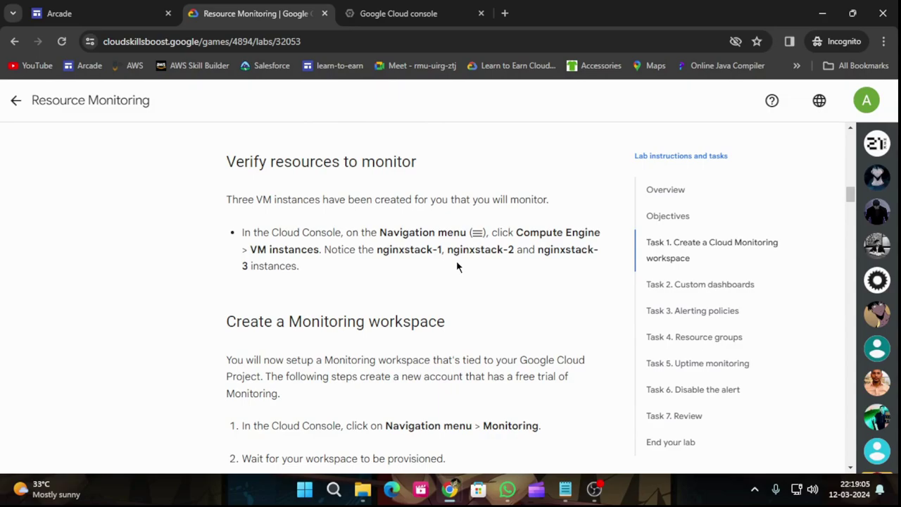
Read the lab steps down to Task 2 Custom dashboards, then switch to the Cloud console dashboard.
{"action": "scroll", "coordinate": [453, 266], "scroll_direction": "down", "scroll_amount": 8}
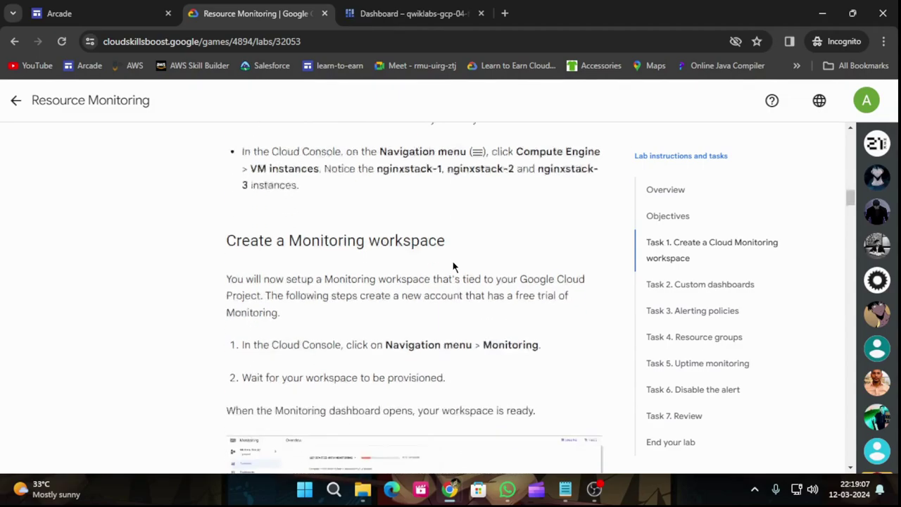
{"action": "scroll", "coordinate": [514, 207], "scroll_direction": "down", "scroll_amount": 8}
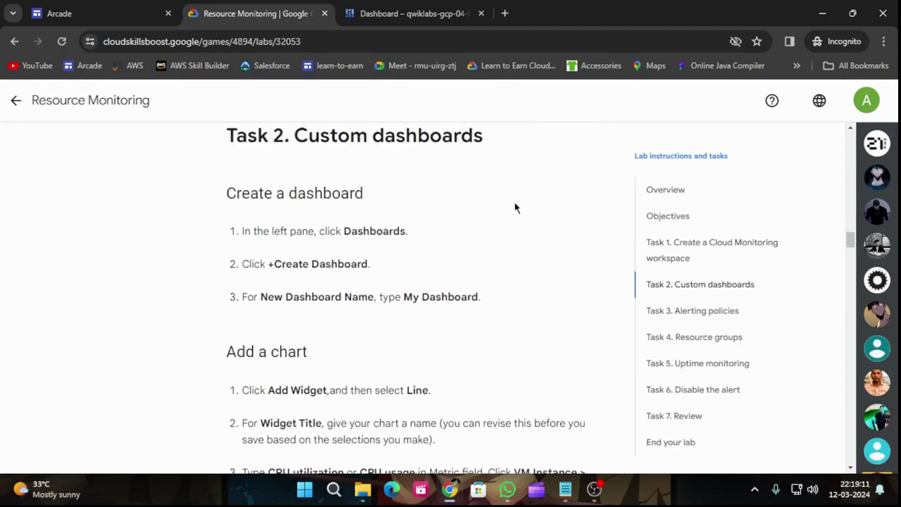
{"action": "scroll", "coordinate": [515, 207], "scroll_direction": "up", "scroll_amount": 3}
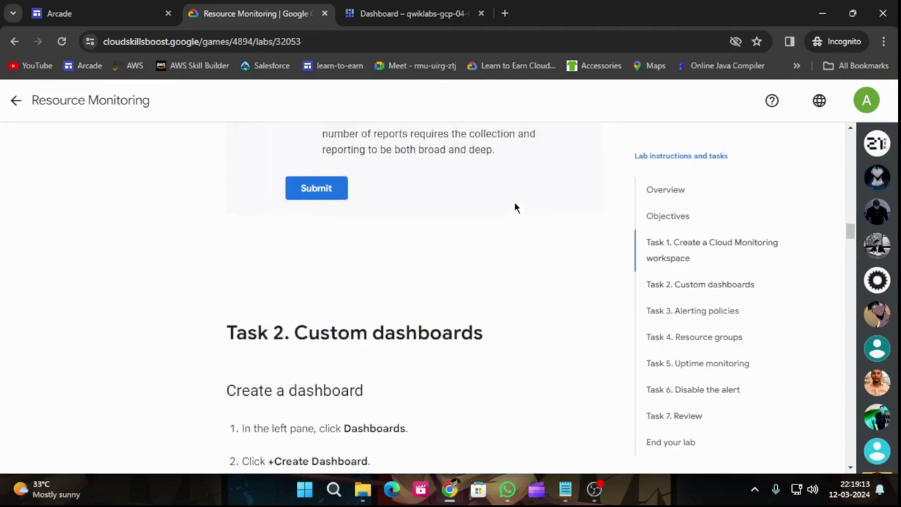
{"action": "left_click", "coordinate": [416, 13]}
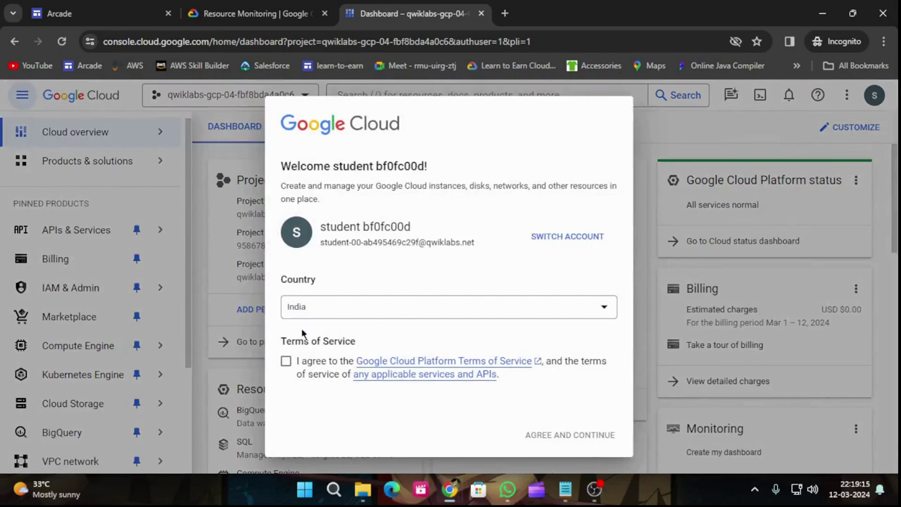
Accept the Google Cloud terms of service and open Monitoring settings via a 'monitoring' search.
{"action": "left_click", "coordinate": [286, 361]}
{"action": "left_click", "coordinate": [585, 438]}
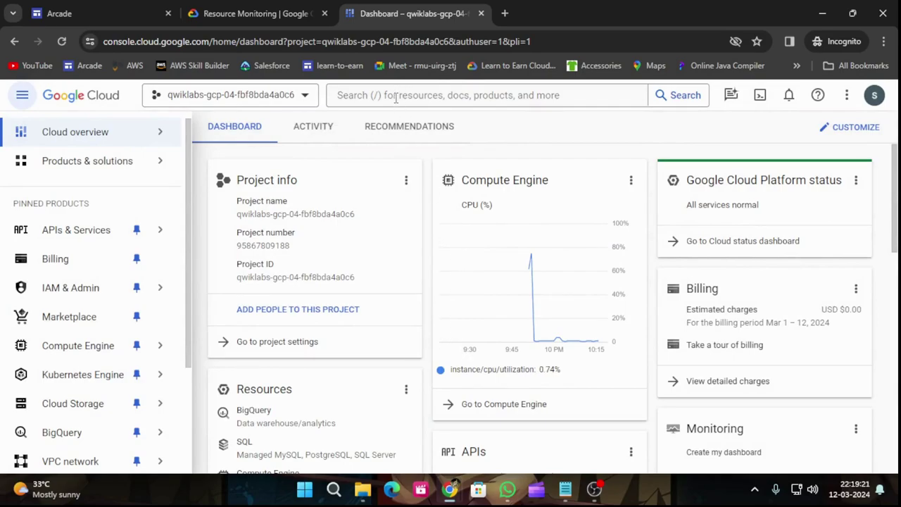
{"action": "left_click", "coordinate": [396, 97]}
{"action": "type", "text": "M"}
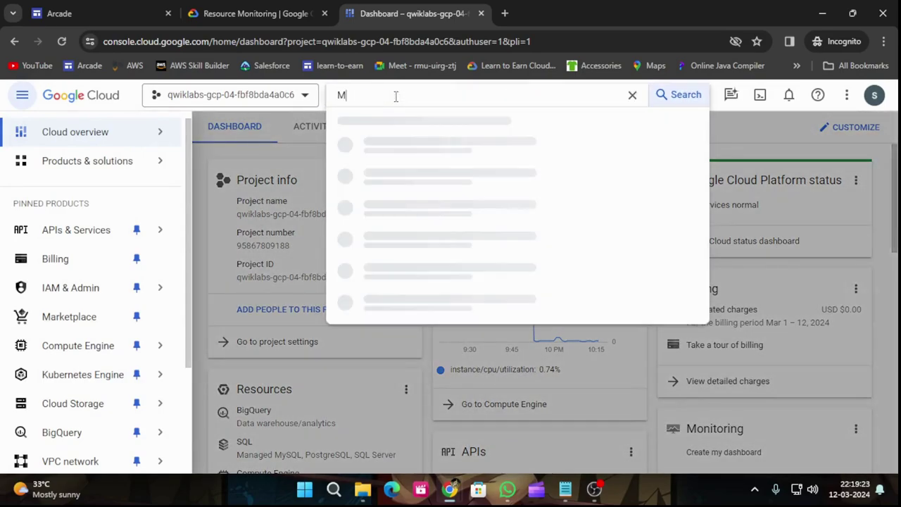
{"action": "type", "text": "onit"}
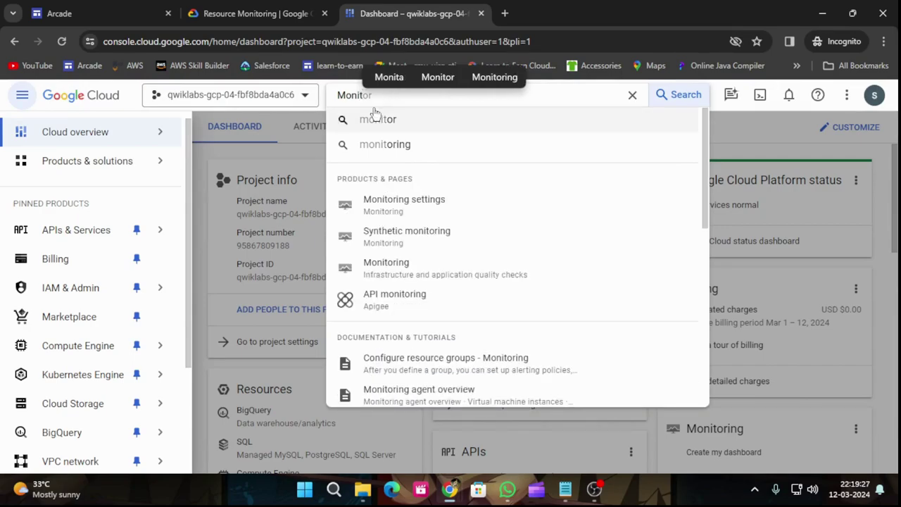
{"action": "left_click", "coordinate": [384, 145]}
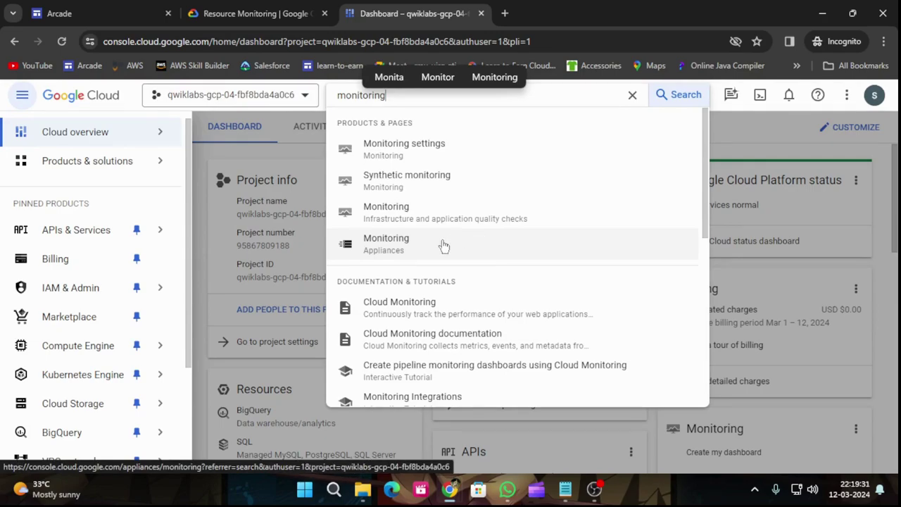
{"action": "left_click", "coordinate": [428, 162]}
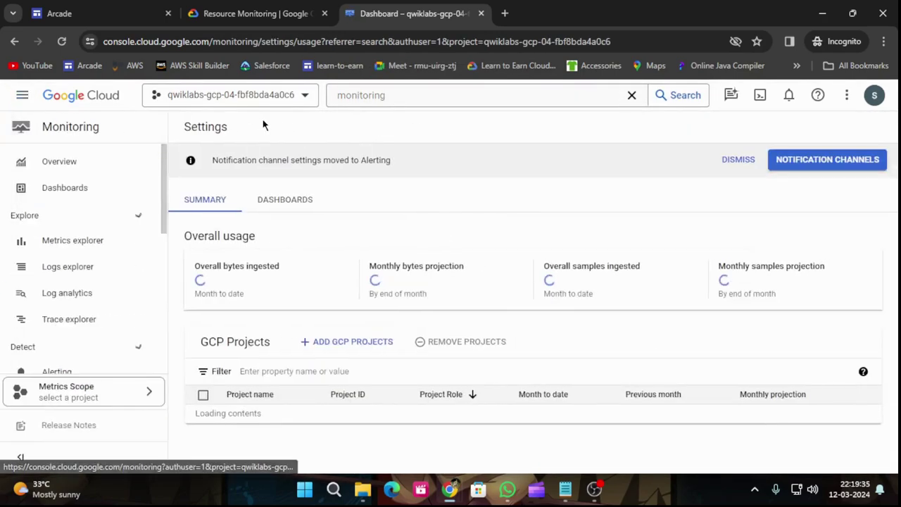
Open the Monitoring Dashboards list, close the Tutorial panel, and copy 'My Dashboard' from the lab.
{"action": "left_click", "coordinate": [81, 189]}
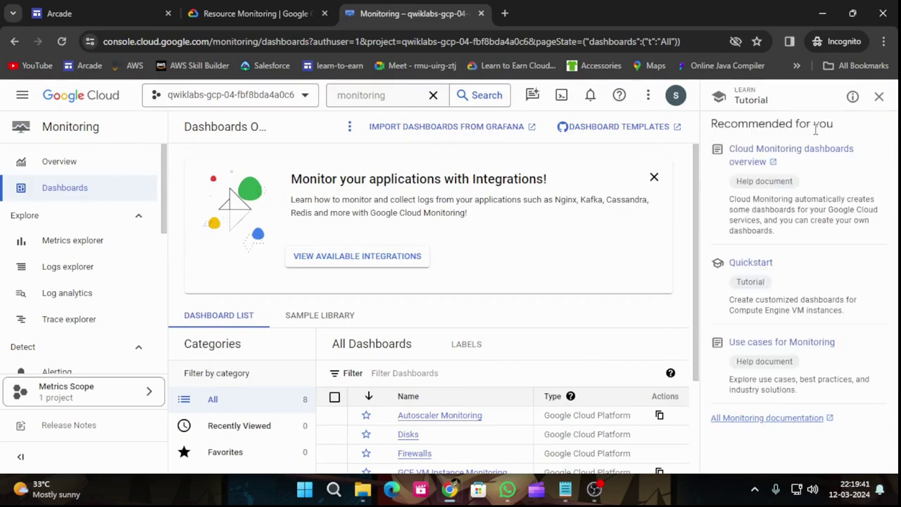
{"action": "left_click", "coordinate": [878, 96]}
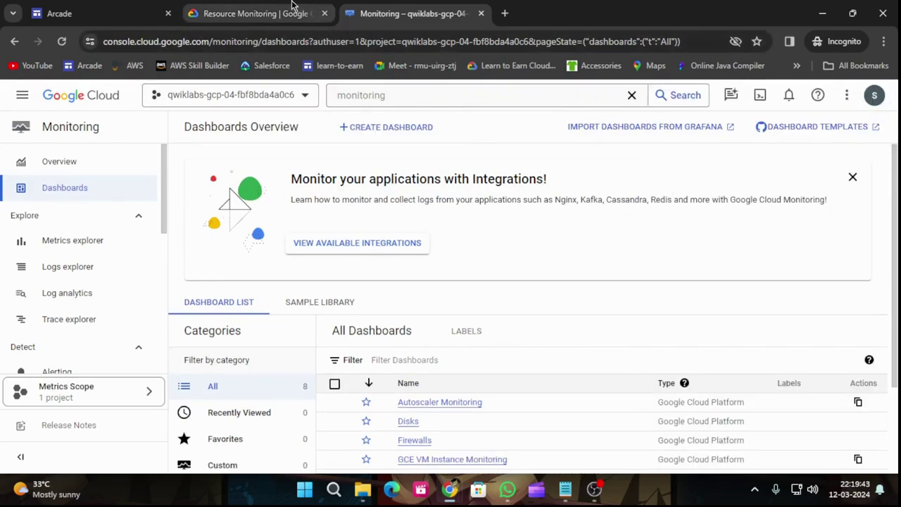
{"action": "left_click", "coordinate": [295, 11]}
{"action": "scroll", "coordinate": [350, 255], "scroll_direction": "down", "scroll_amount": 2}
{"action": "scroll", "coordinate": [350, 255], "scroll_direction": "down", "scroll_amount": 2}
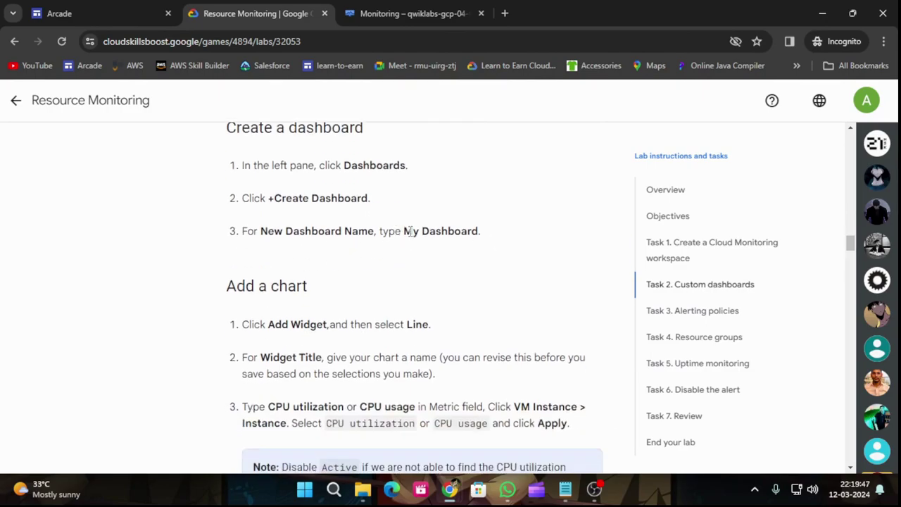
{"action": "left_click_drag", "start_coordinate": [403, 231], "coordinate": [469, 231]}
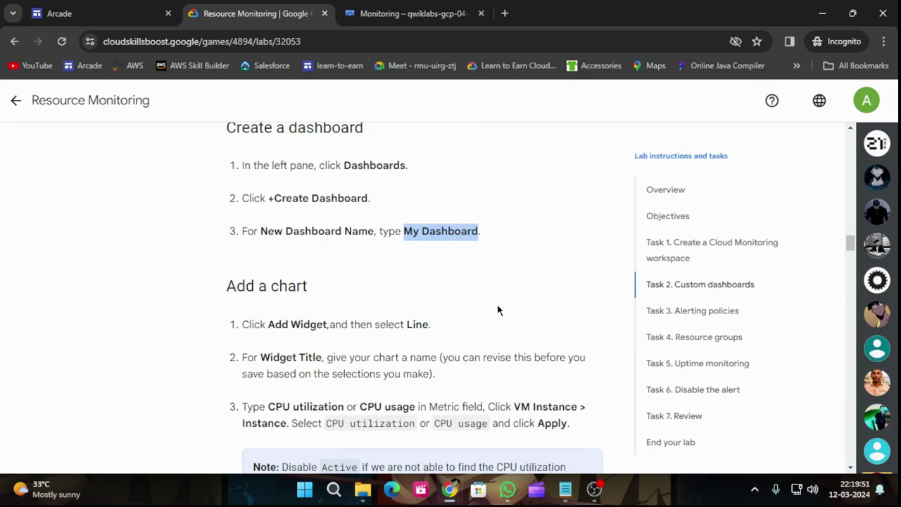
{"action": "left_click", "coordinate": [415, 13]}
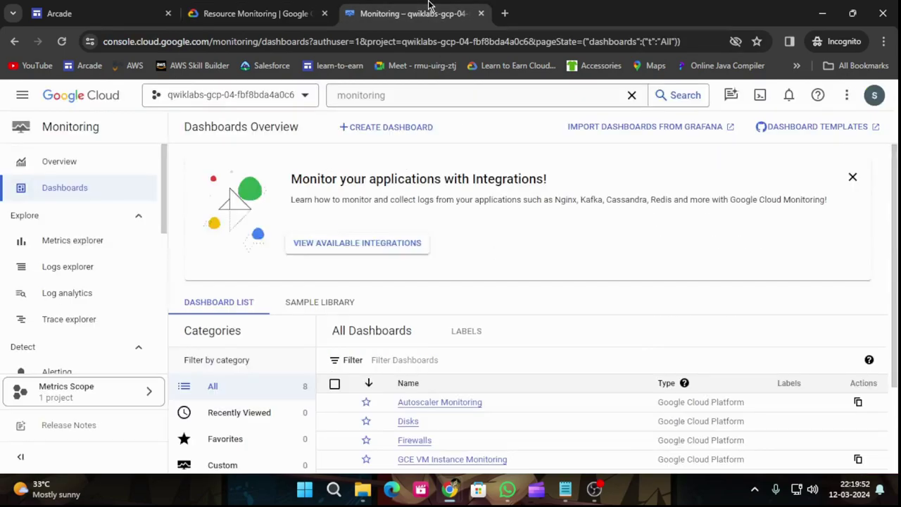
Create a new custom dashboard and rename it 'My Dashboard'.
{"action": "left_click", "coordinate": [397, 132]}
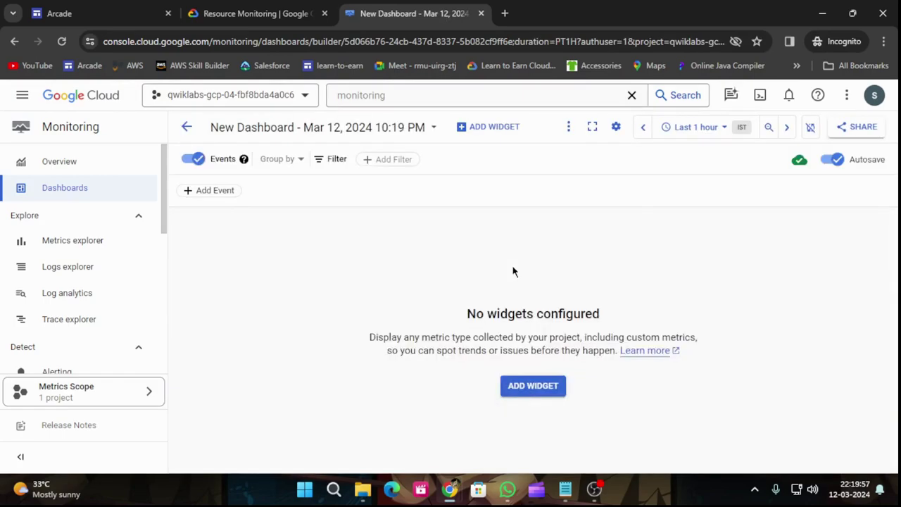
{"action": "left_click", "coordinate": [406, 126]}
{"action": "left_click_drag", "start_coordinate": [385, 134], "coordinate": [199, 137]}
{"action": "type", "text": "My Dashboard"}
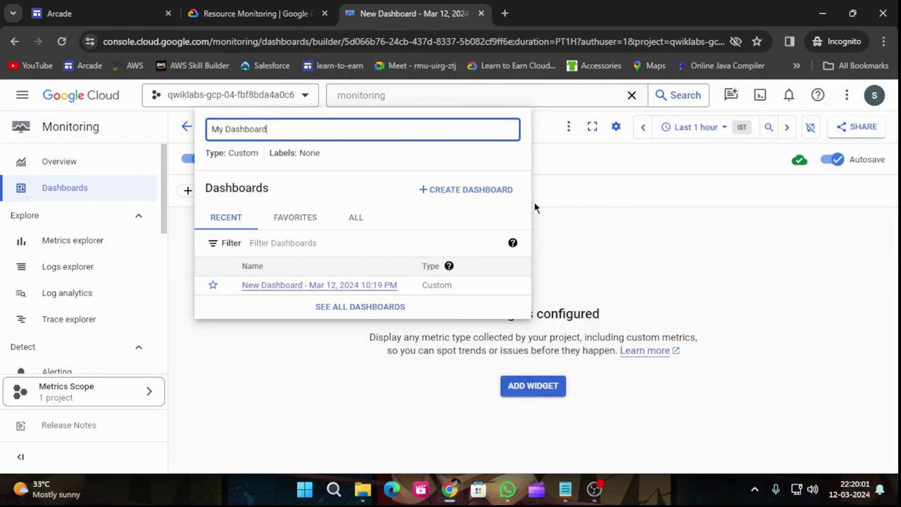
{"action": "left_click", "coordinate": [602, 213]}
Bring up the Add widget choices, checking the lab's widget instructions.
{"action": "left_click", "coordinate": [537, 385]}
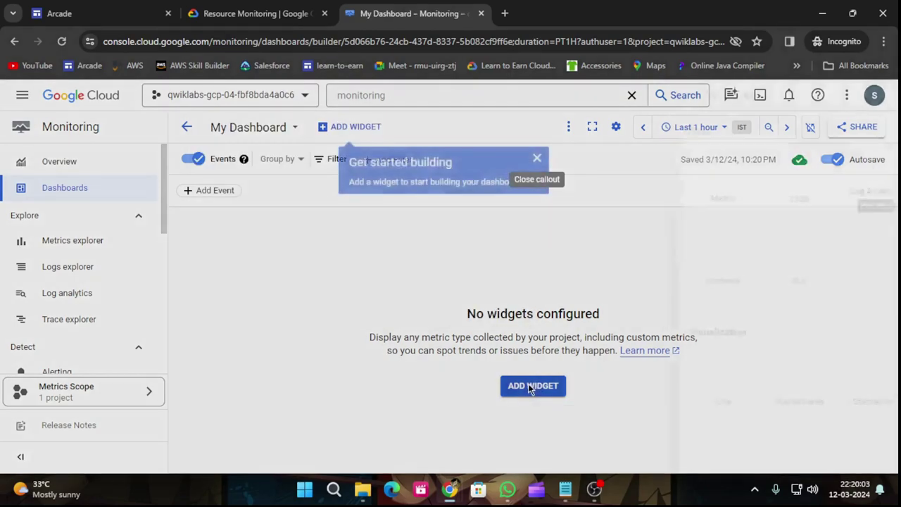
{"action": "left_click", "coordinate": [250, 13]}
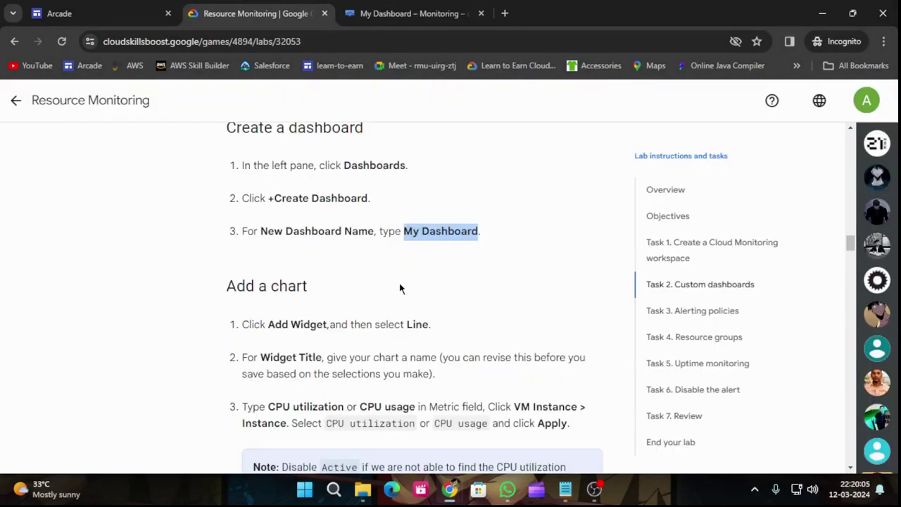
{"action": "scroll", "coordinate": [400, 288], "scroll_direction": "down", "scroll_amount": 3}
{"action": "scroll", "coordinate": [398, 220], "scroll_direction": "up", "scroll_amount": 1}
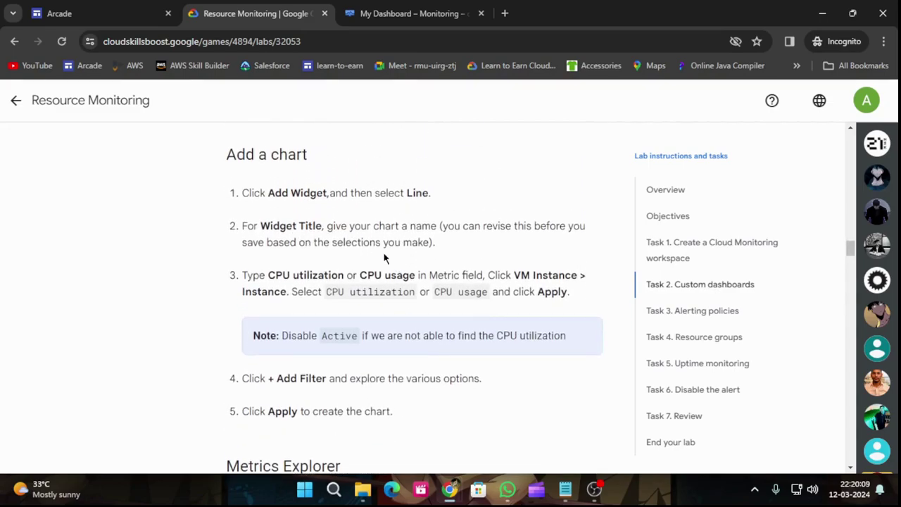
{"action": "left_click", "coordinate": [417, 11]}
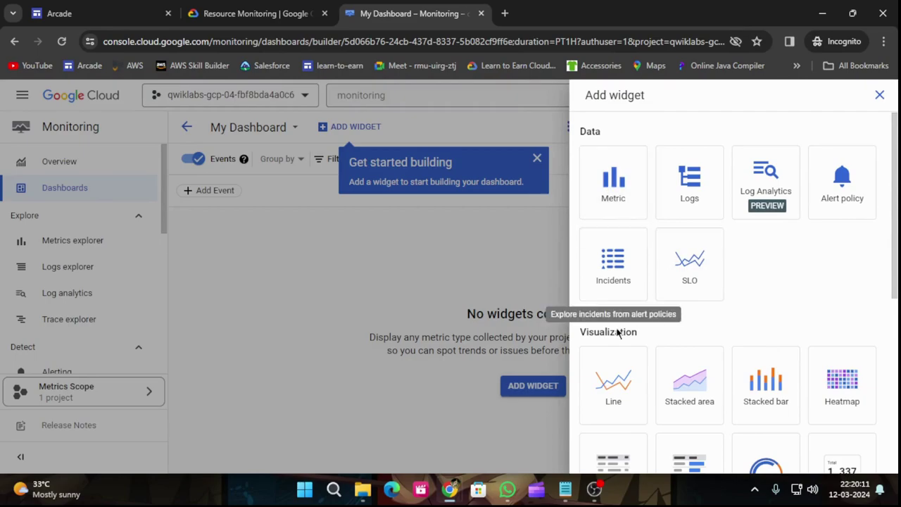
Add a Line chart widget titled 'auti' and dismiss the query editor tip.
{"action": "left_click", "coordinate": [610, 392]}
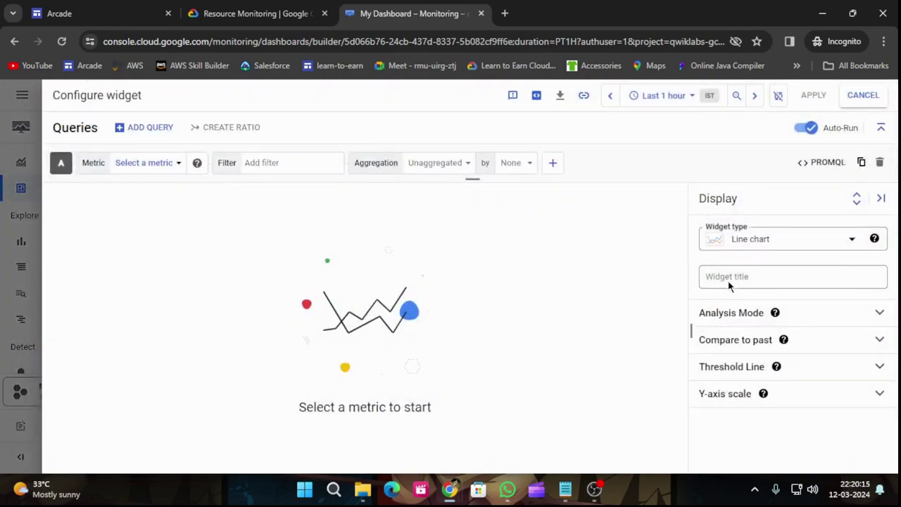
{"action": "left_click", "coordinate": [727, 280]}
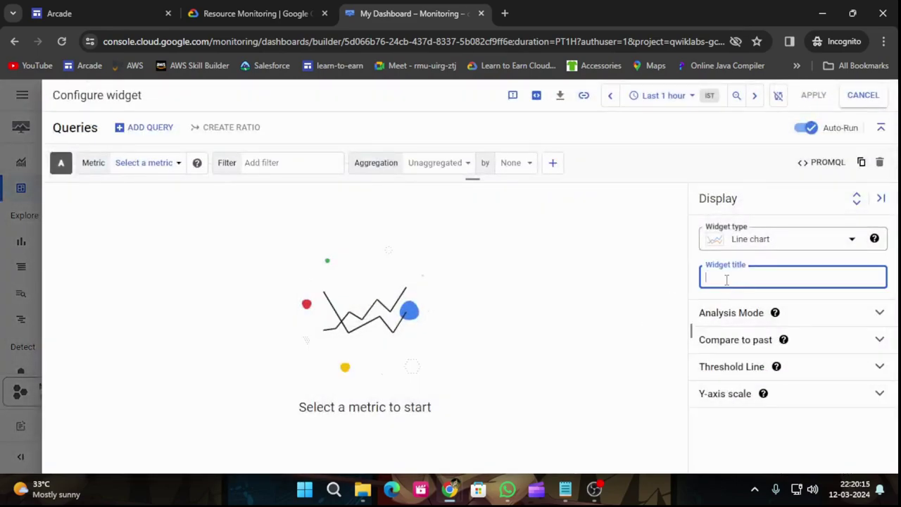
{"action": "type", "text": "auti"}
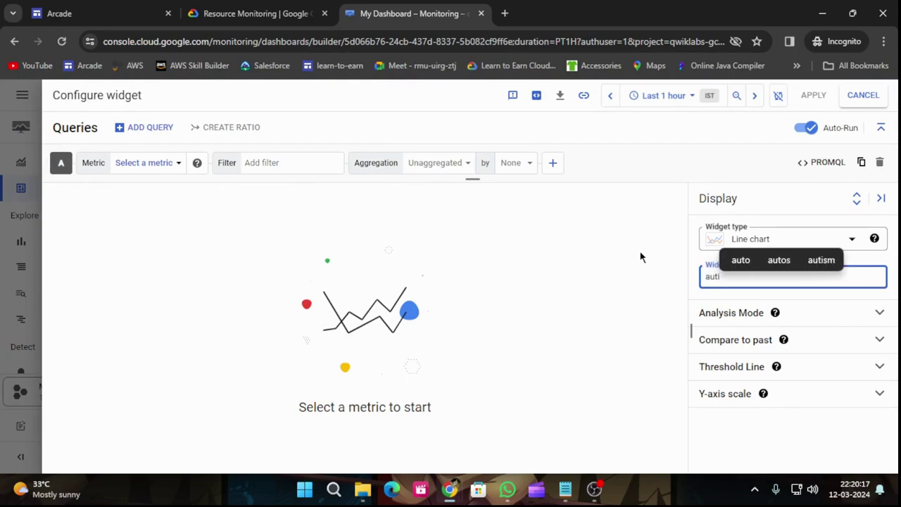
{"action": "left_click", "coordinate": [306, 9]}
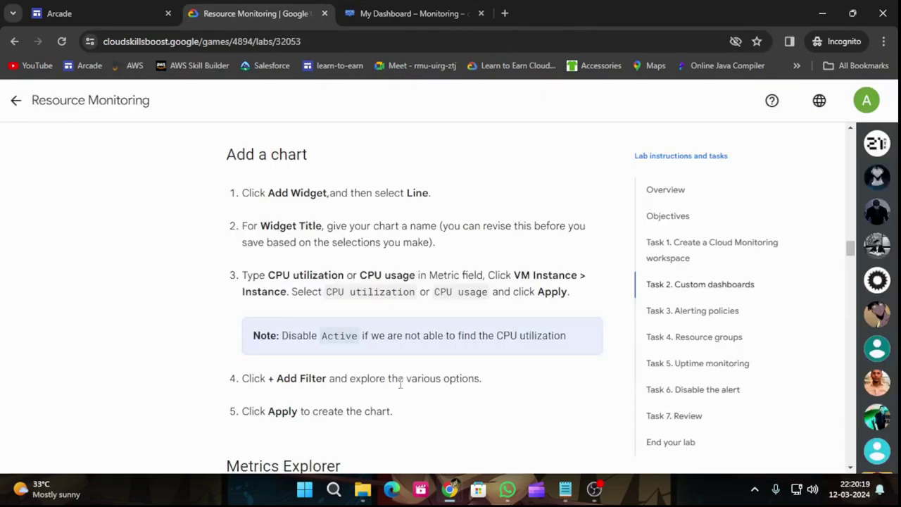
{"action": "scroll", "coordinate": [416, 308], "scroll_direction": "down", "scroll_amount": 2}
{"action": "scroll", "coordinate": [400, 294], "scroll_direction": "up", "scroll_amount": 1}
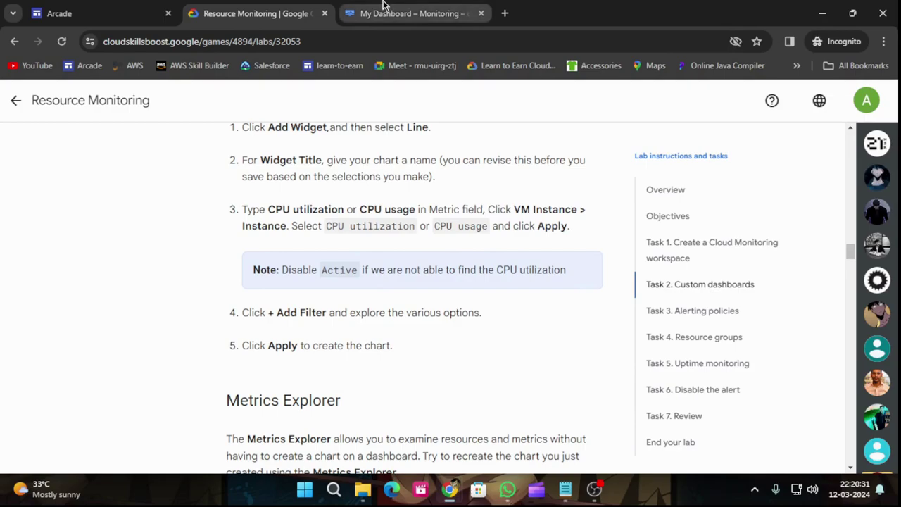
{"action": "left_click", "coordinate": [384, 13]}
{"action": "left_click", "coordinate": [329, 156]}
Filter metrics for 'CPU usage' and apply VM Instance > Instance > CPU usage to the chart.
{"action": "left_click", "coordinate": [166, 169]}
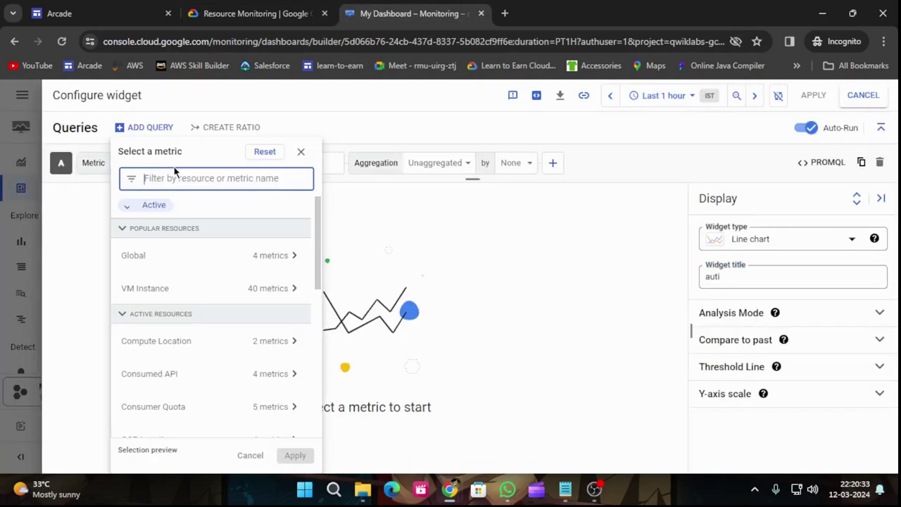
{"action": "scroll", "coordinate": [199, 264], "scroll_direction": "down", "scroll_amount": 1}
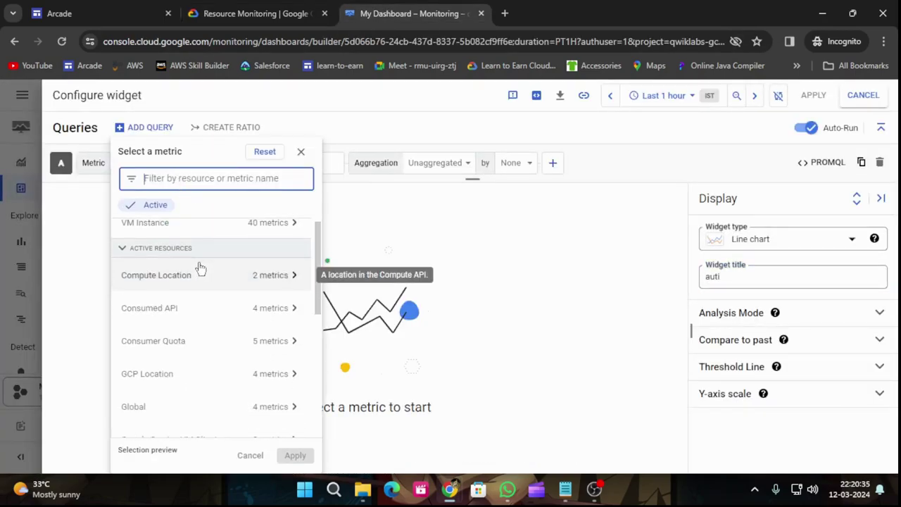
{"action": "scroll", "coordinate": [200, 268], "scroll_direction": "down", "scroll_amount": 5}
{"action": "scroll", "coordinate": [200, 268], "scroll_direction": "down", "scroll_amount": 1}
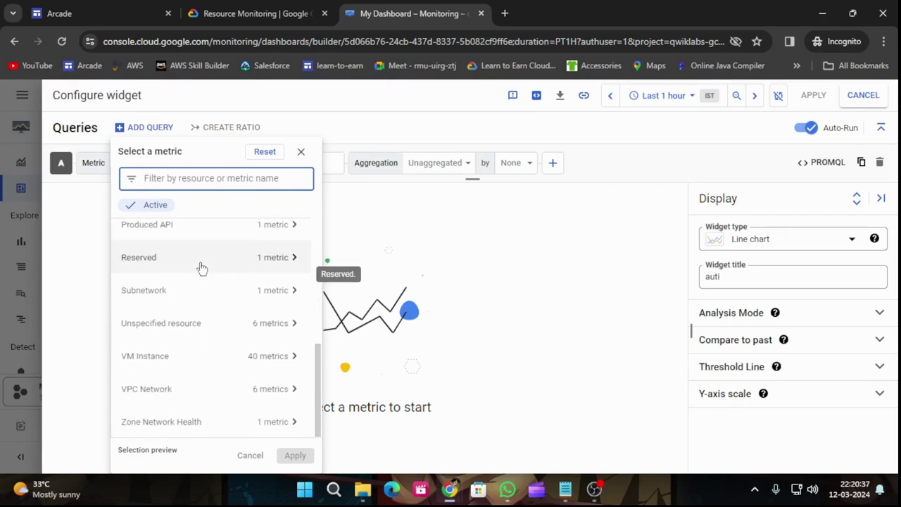
{"action": "left_click", "coordinate": [254, 13]}
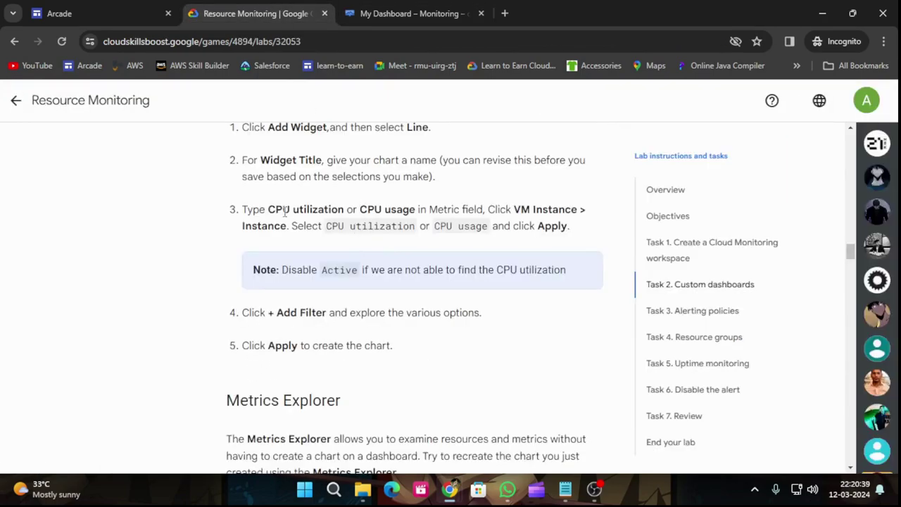
{"action": "left_click_drag", "start_coordinate": [359, 214], "coordinate": [415, 209]}
{"action": "key", "text": "ctrl+c"}
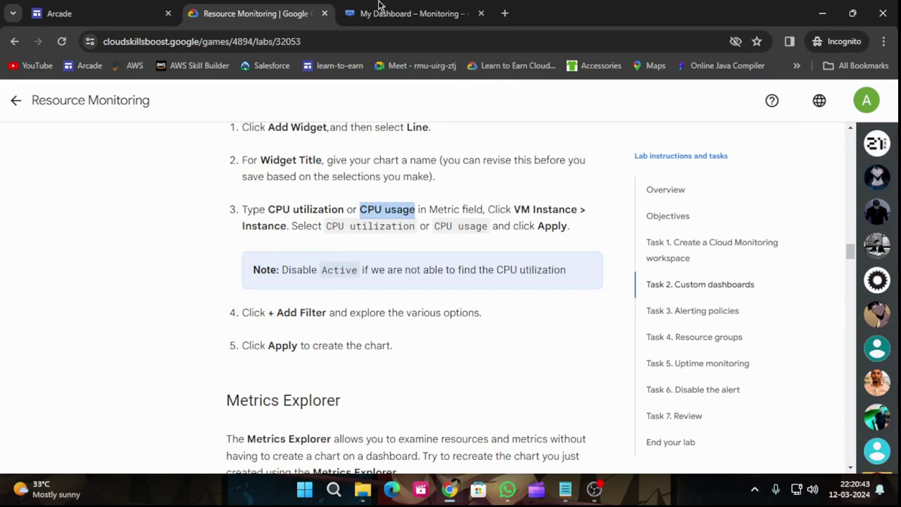
{"action": "left_click", "coordinate": [378, 9]}
{"action": "key", "text": "ctrl+v"}
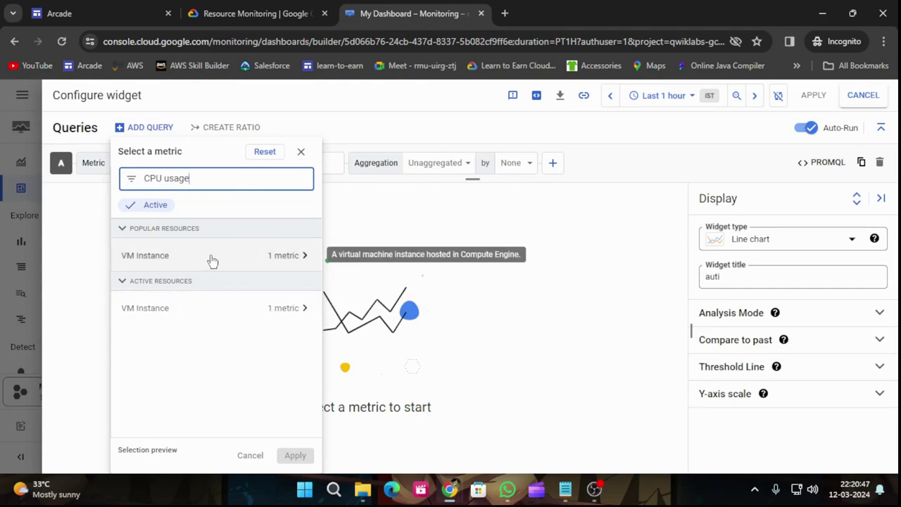
{"action": "left_click", "coordinate": [264, 309]}
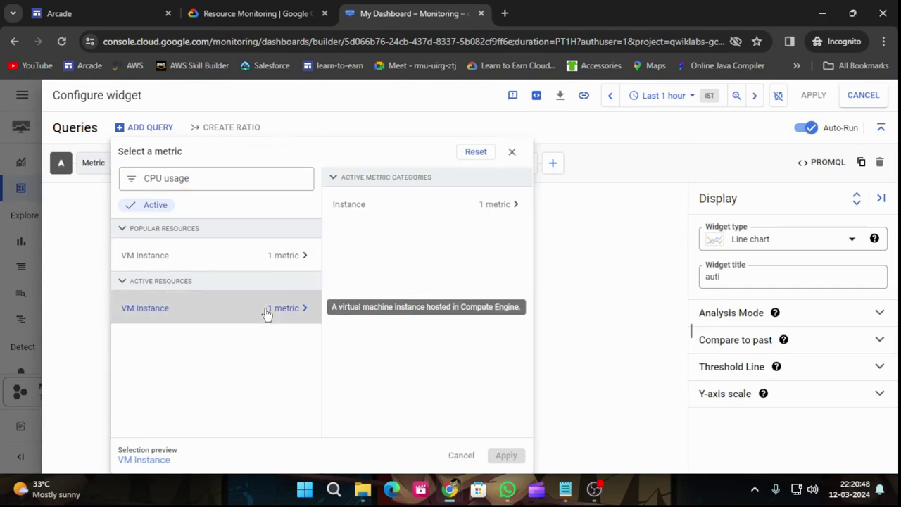
{"action": "left_click", "coordinate": [408, 212]}
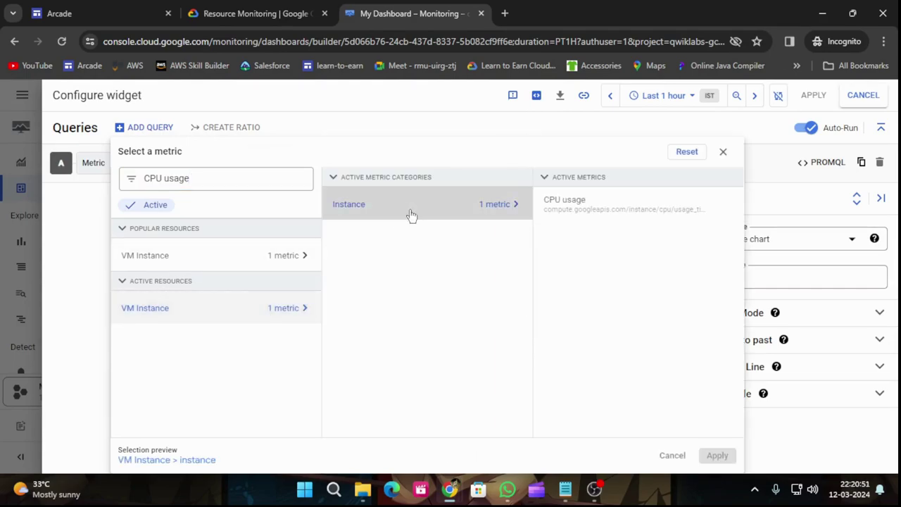
{"action": "left_click", "coordinate": [563, 204]}
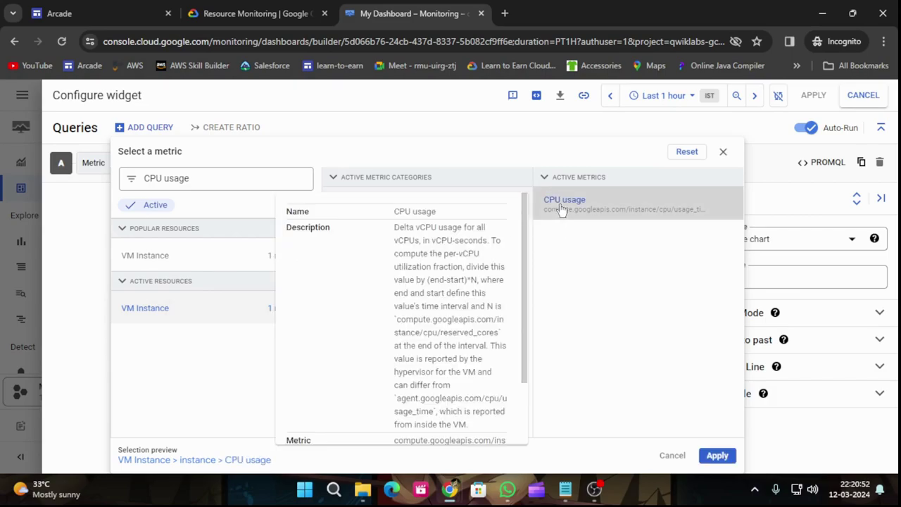
{"action": "left_click", "coordinate": [732, 458]}
Save the auti CPU usage widget to My Dashboard.
{"action": "left_click", "coordinate": [266, 6]}
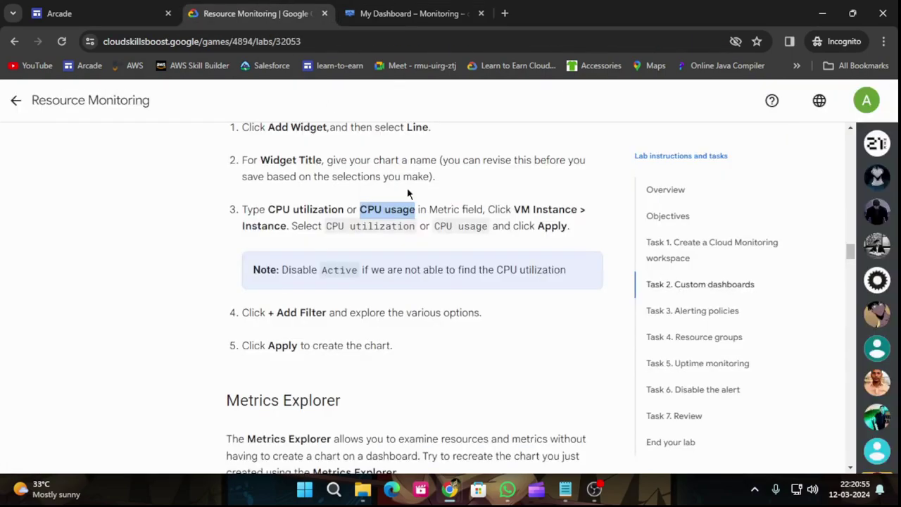
{"action": "scroll", "coordinate": [378, 294], "scroll_direction": "down", "scroll_amount": 1}
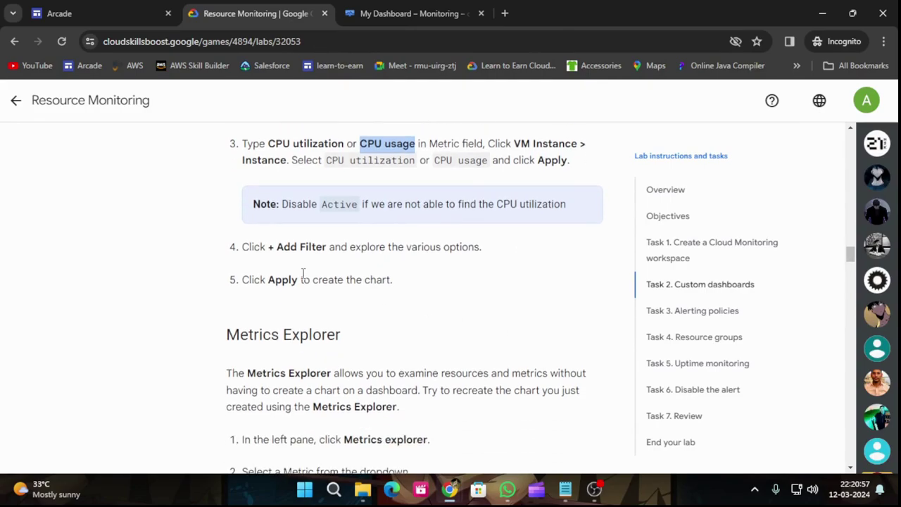
{"action": "scroll", "coordinate": [308, 273], "scroll_direction": "down", "scroll_amount": 1}
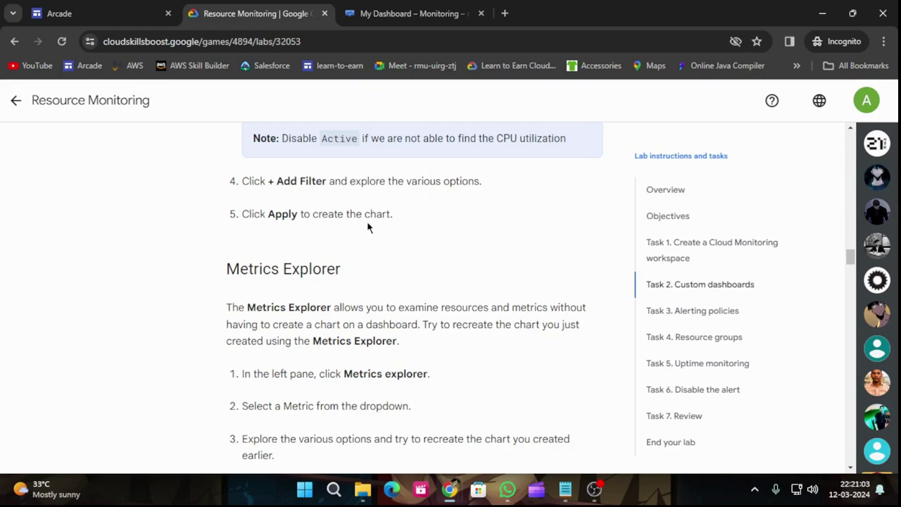
{"action": "scroll", "coordinate": [372, 226], "scroll_direction": "down", "scroll_amount": 2}
{"action": "scroll", "coordinate": [371, 227], "scroll_direction": "up", "scroll_amount": 2}
{"action": "left_click", "coordinate": [403, 9]}
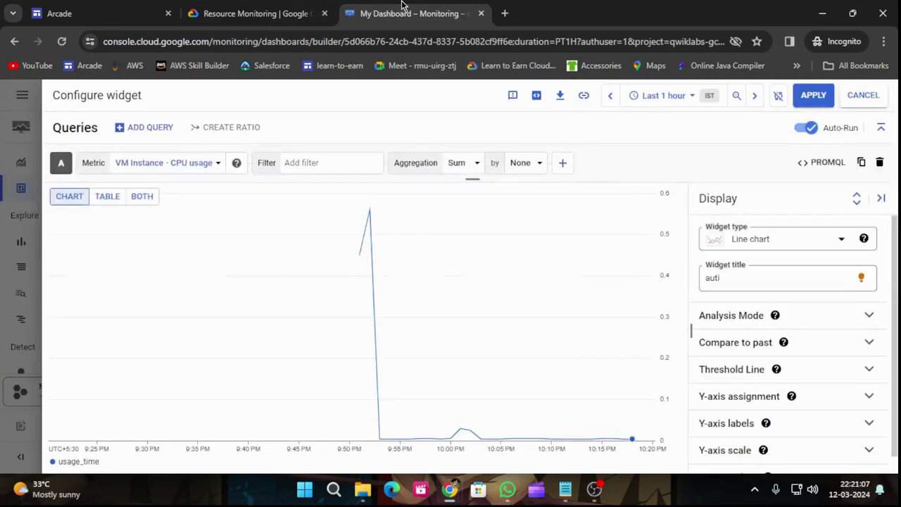
{"action": "left_click", "coordinate": [810, 96]}
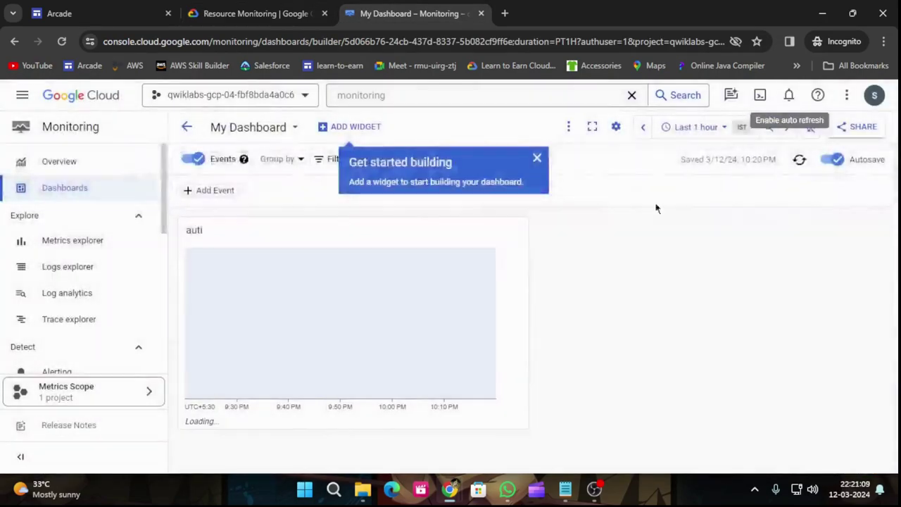
Open Metrics explorer from the Monitoring navigation.
{"action": "left_click", "coordinate": [243, 11]}
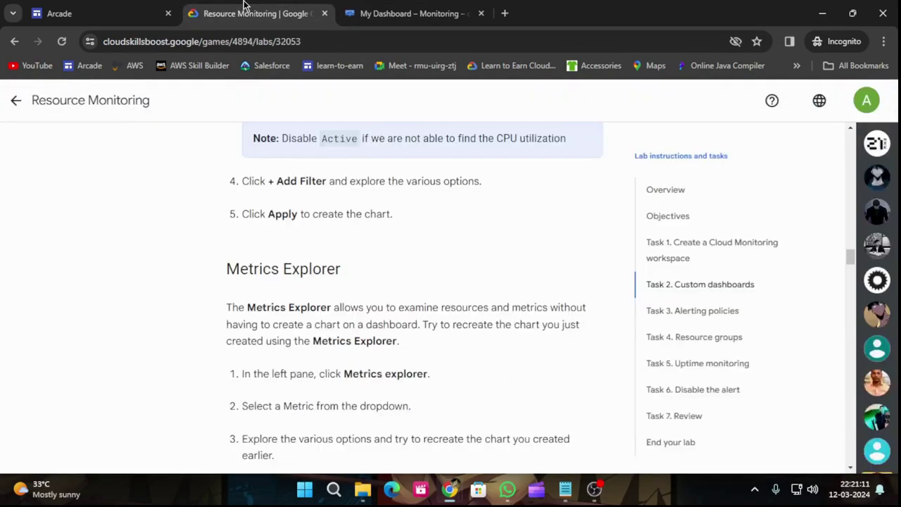
{"action": "scroll", "coordinate": [377, 301], "scroll_direction": "down", "scroll_amount": 2}
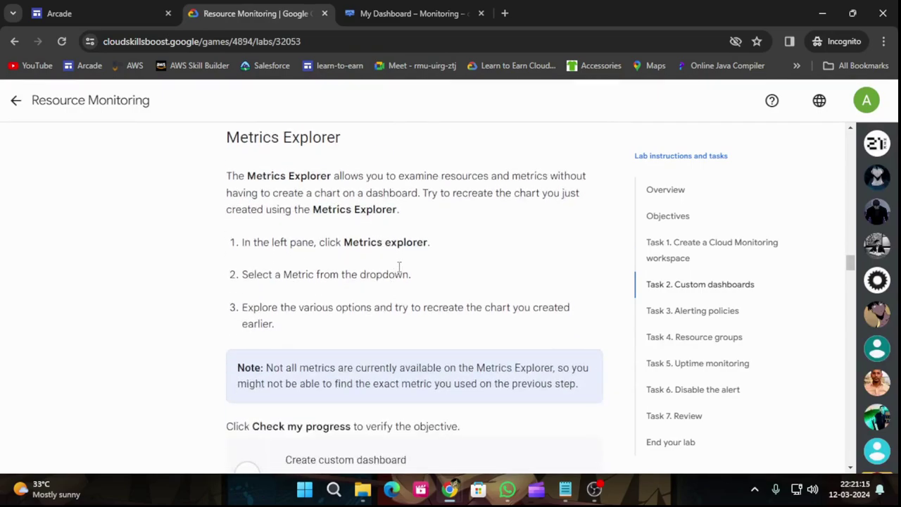
{"action": "left_click", "coordinate": [415, 13]}
{"action": "left_click", "coordinate": [72, 249]}
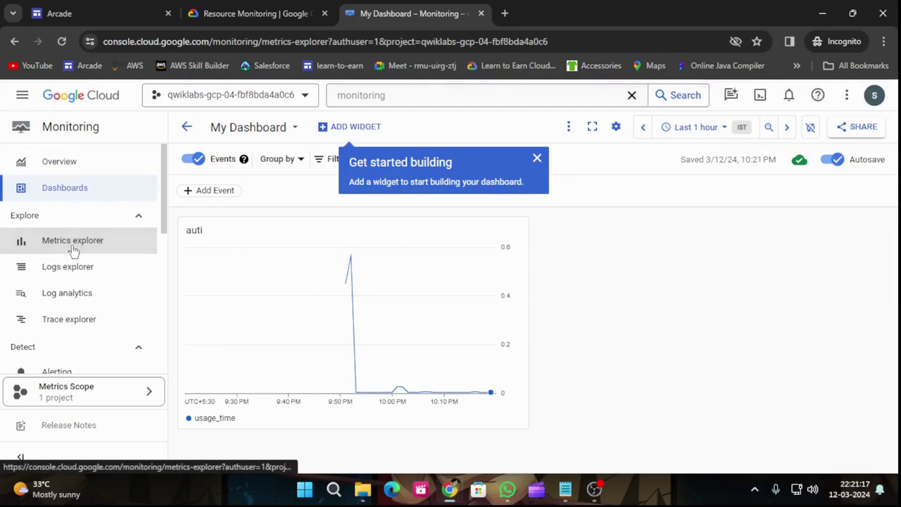
Run Check my progress for the Create custom dashboard objective and read on to Task 3.
{"action": "left_click", "coordinate": [236, 14]}
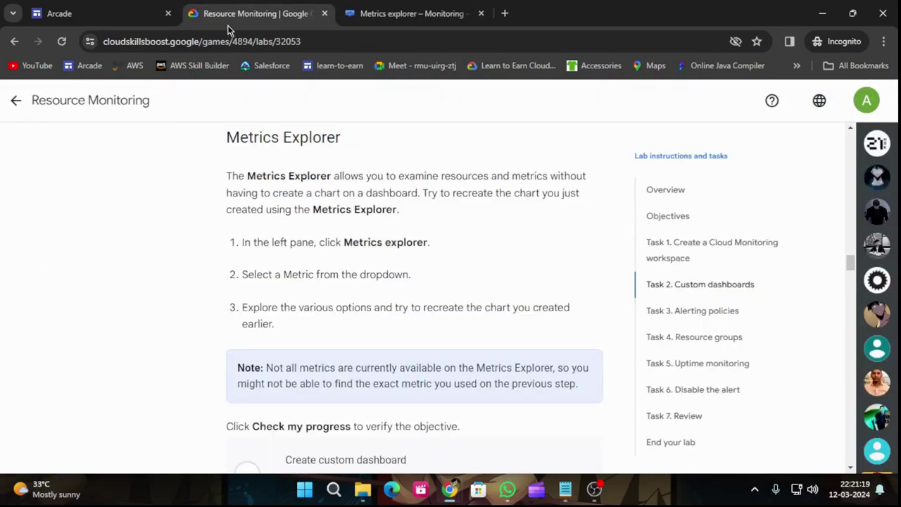
{"action": "scroll", "coordinate": [356, 270], "scroll_direction": "down", "scroll_amount": 1}
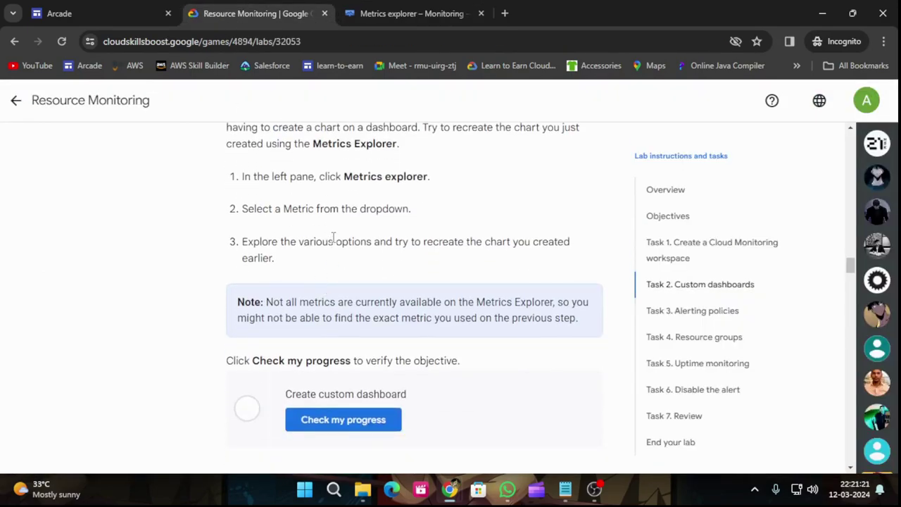
{"action": "left_click", "coordinate": [385, 423]}
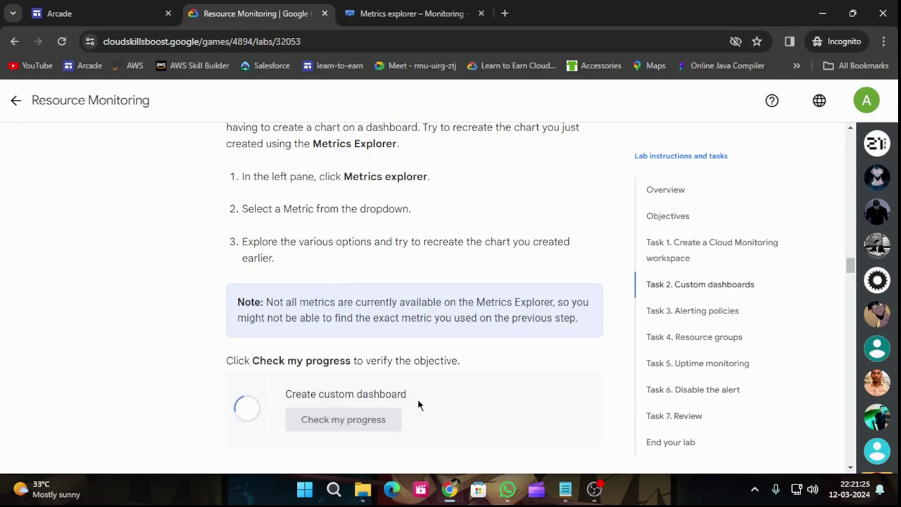
{"action": "scroll", "coordinate": [419, 403], "scroll_direction": "down", "scroll_amount": 8}
{"action": "scroll", "coordinate": [421, 402], "scroll_direction": "down", "scroll_amount": 5}
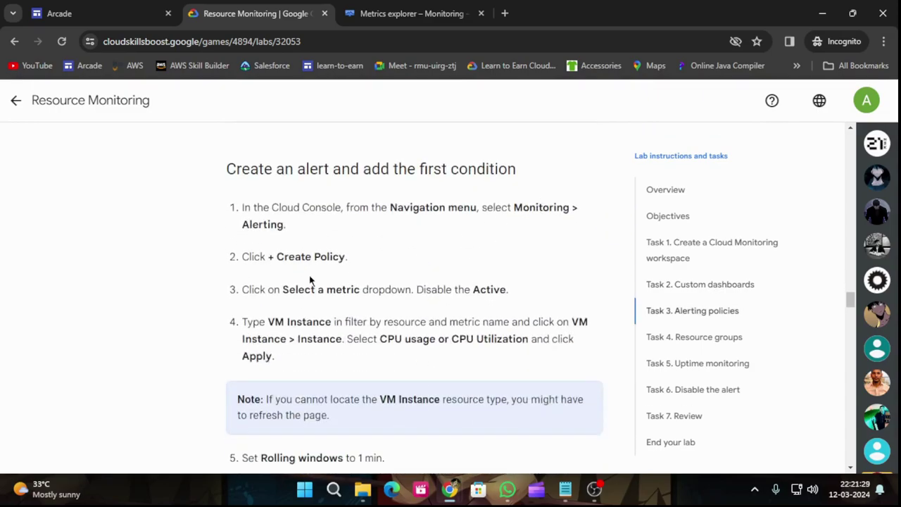
Go to Monitoring Alerting and start a new alerting policy.
{"action": "left_click", "coordinate": [412, 13]}
{"action": "scroll", "coordinate": [111, 307], "scroll_direction": "down", "scroll_amount": 5}
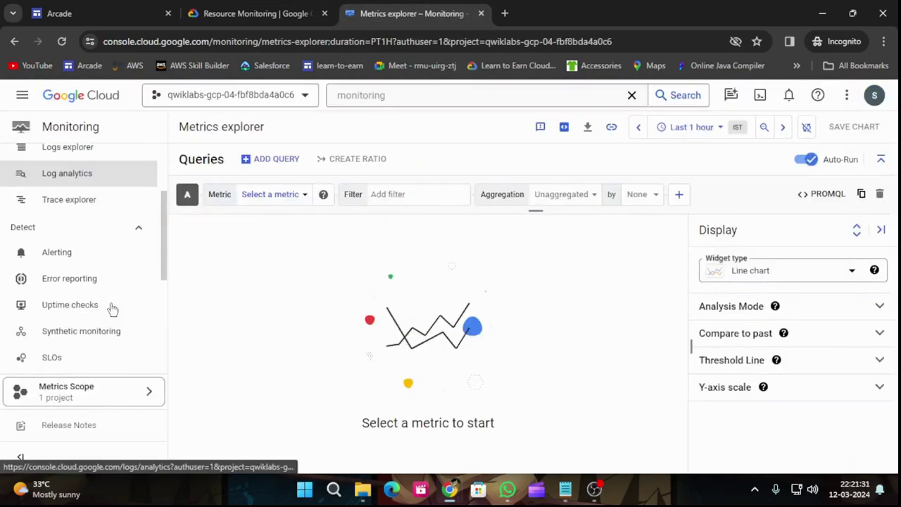
{"action": "left_click", "coordinate": [76, 251]}
{"action": "left_click", "coordinate": [246, 7]}
{"action": "scroll", "coordinate": [381, 376], "scroll_direction": "down", "scroll_amount": 1}
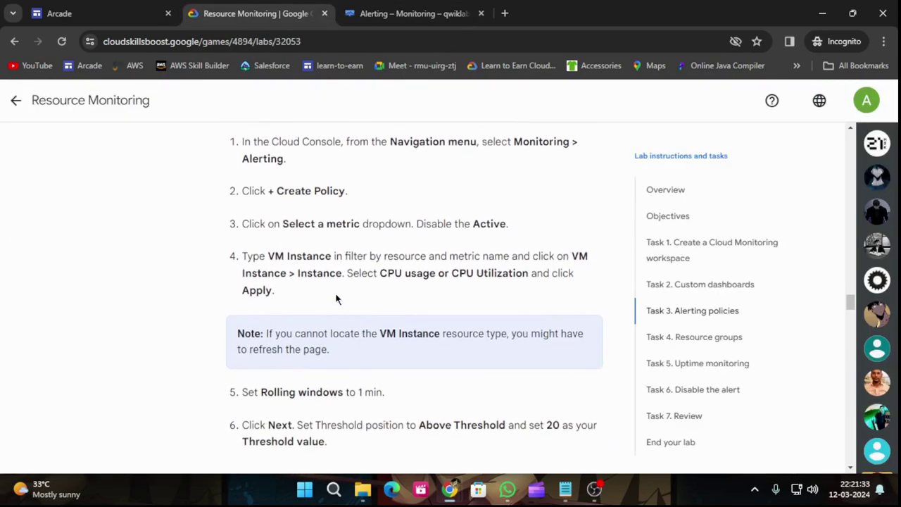
{"action": "left_click", "coordinate": [413, 14]}
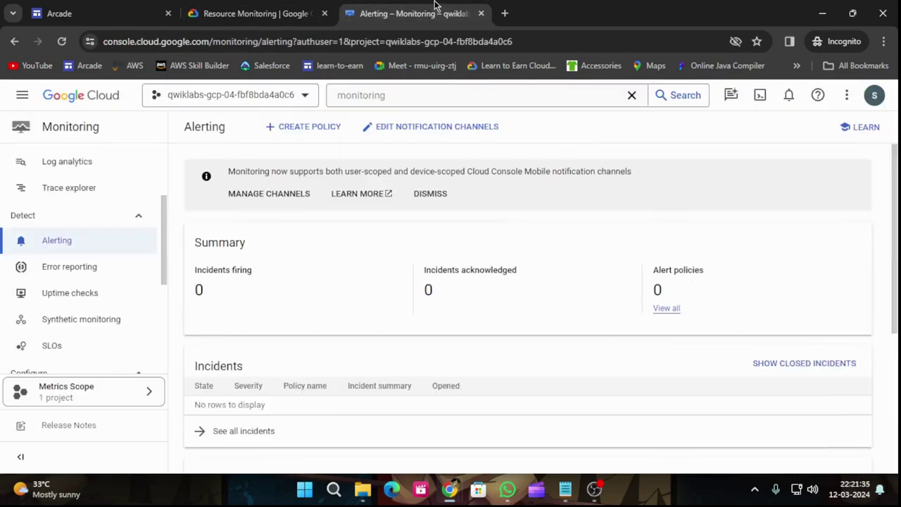
{"action": "left_click", "coordinate": [299, 128]}
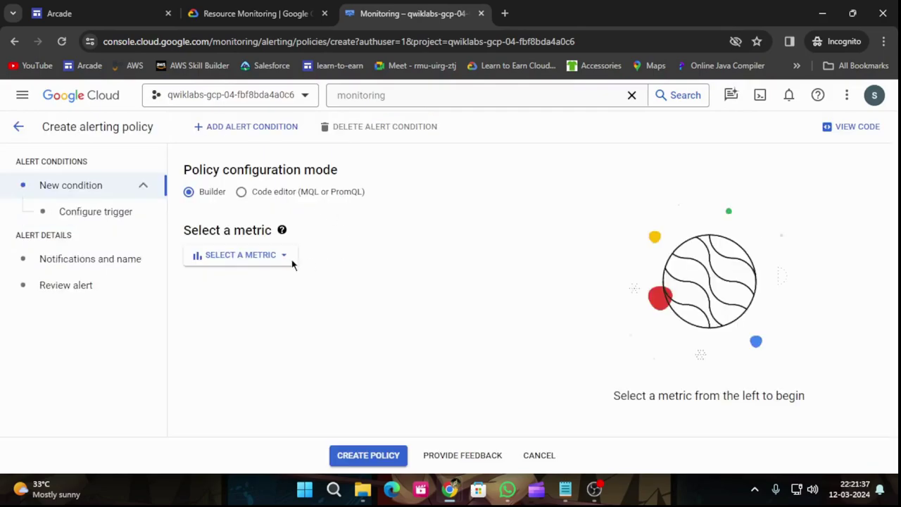
Open the alert metric picker with the Active filter turned off.
{"action": "left_click", "coordinate": [219, 260]}
{"action": "left_click", "coordinate": [218, 208]}
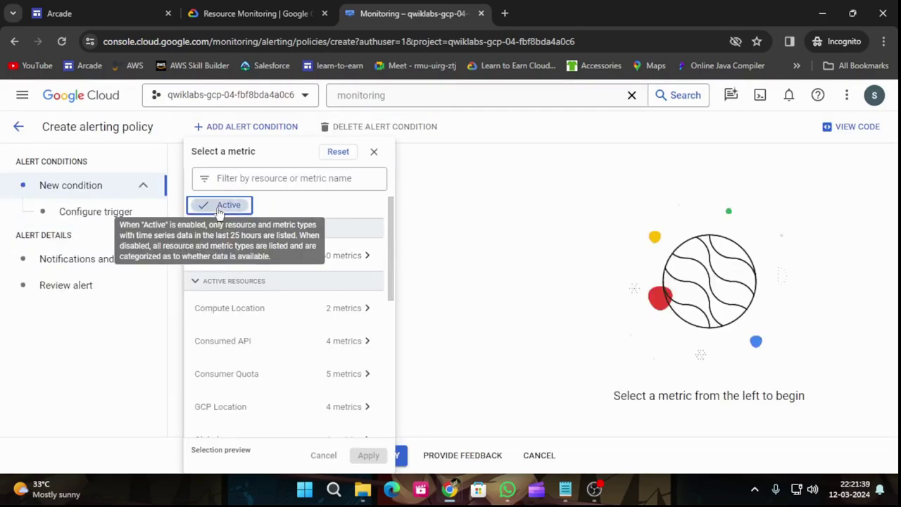
{"action": "left_click", "coordinate": [255, 14]}
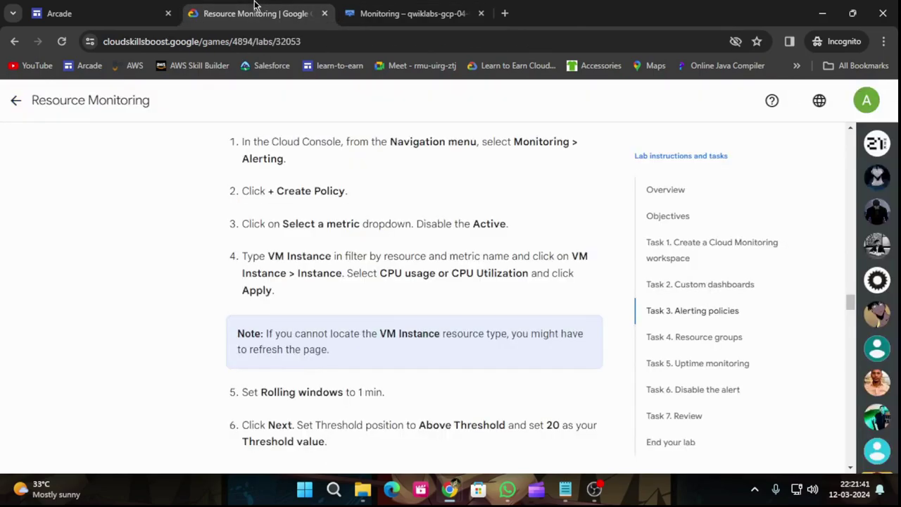
{"action": "scroll", "coordinate": [400, 325], "scroll_direction": "down", "scroll_amount": 1}
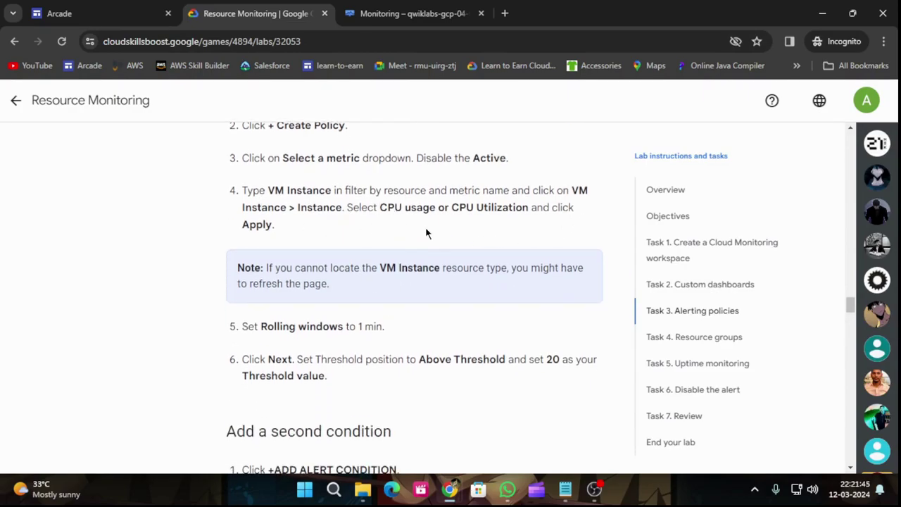
{"action": "left_click", "coordinate": [406, 12]}
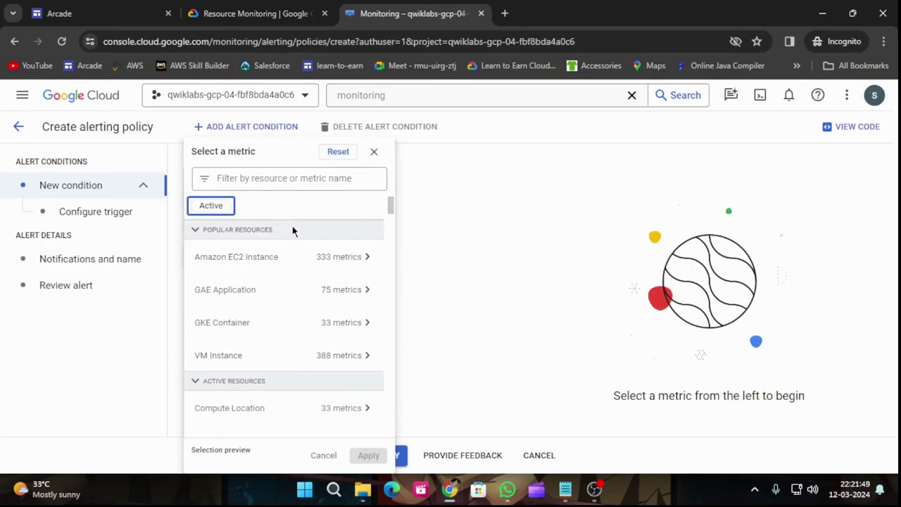
{"action": "scroll", "coordinate": [292, 288], "scroll_direction": "down", "scroll_amount": 6}
{"action": "scroll", "coordinate": [293, 322], "scroll_direction": "down", "scroll_amount": 3}
{"action": "scroll", "coordinate": [293, 322], "scroll_direction": "up", "scroll_amount": 2}
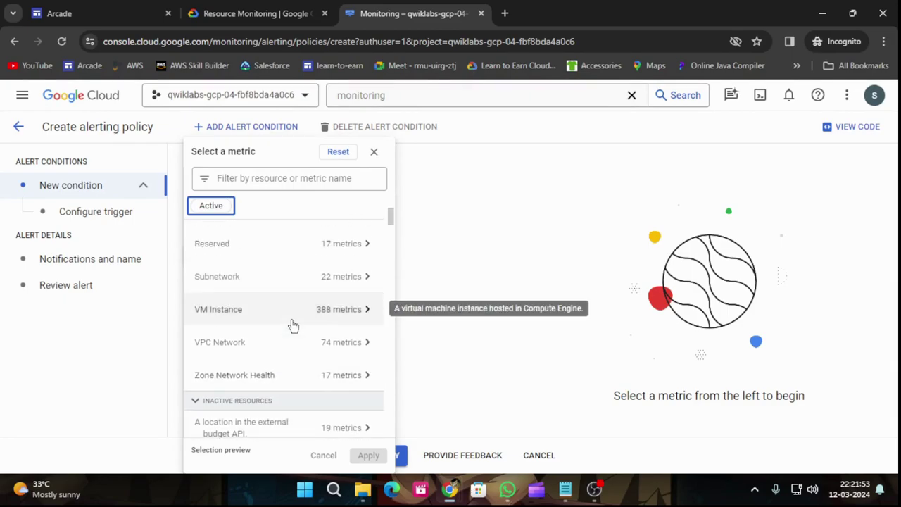
Select VM Instance > Instance > CPU usage and apply it to the condition.
{"action": "left_click", "coordinate": [325, 315]}
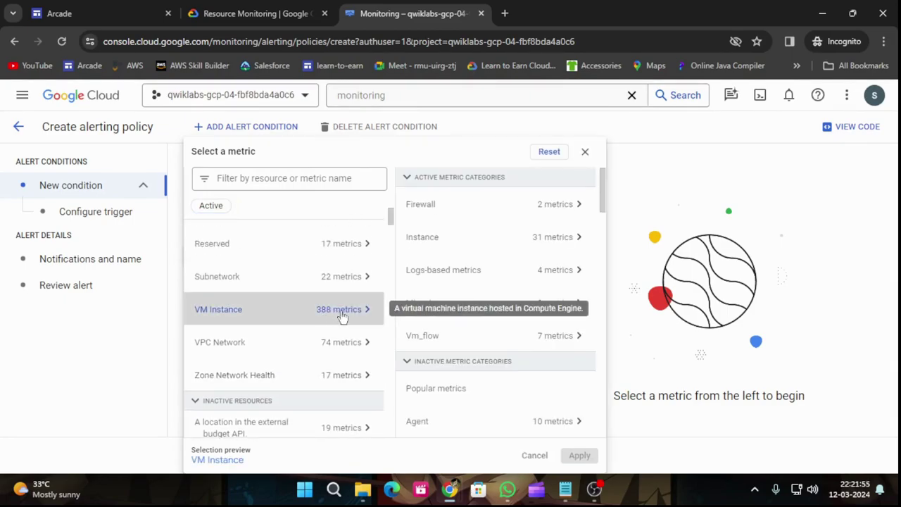
{"action": "left_click", "coordinate": [533, 237]}
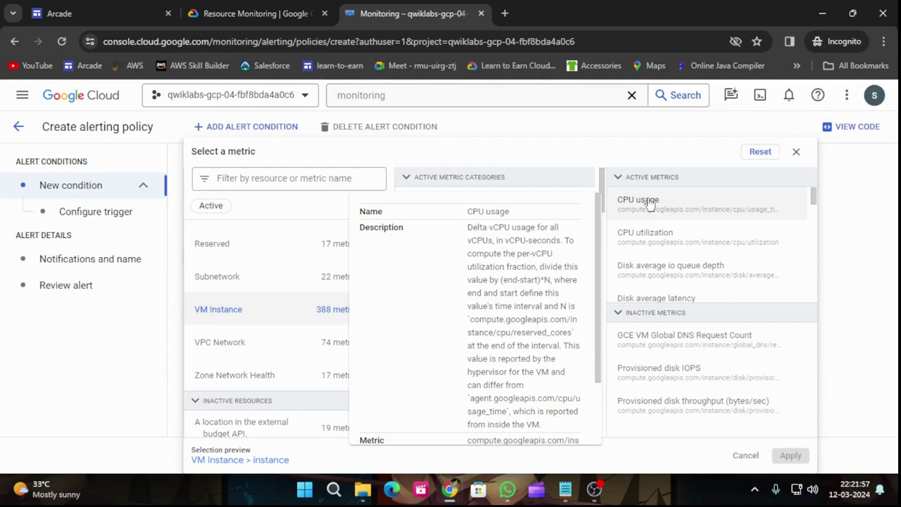
{"action": "left_click", "coordinate": [243, 7]}
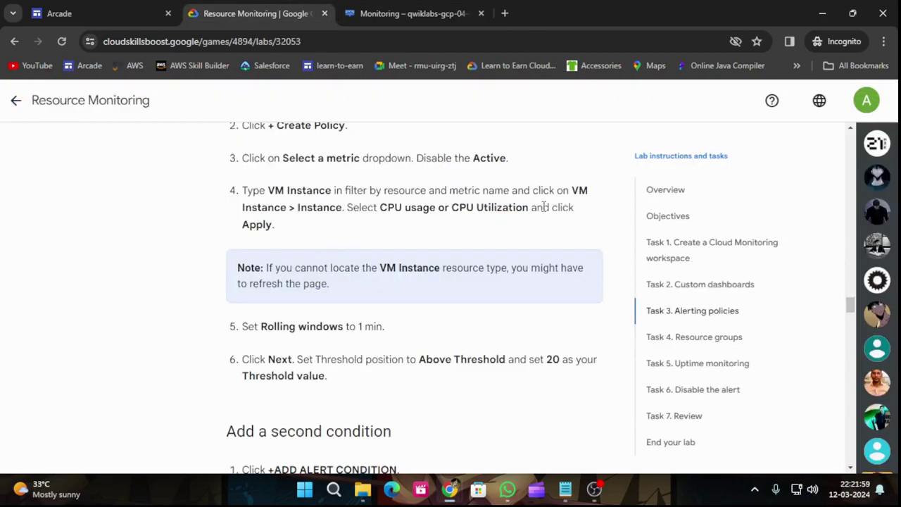
{"action": "left_click", "coordinate": [422, 10]}
{"action": "left_click", "coordinate": [628, 205]}
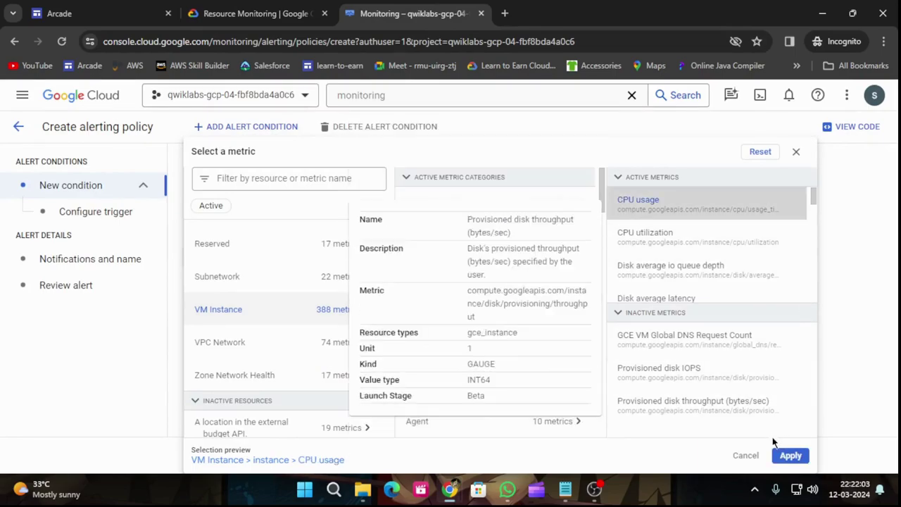
{"action": "left_click", "coordinate": [791, 455]}
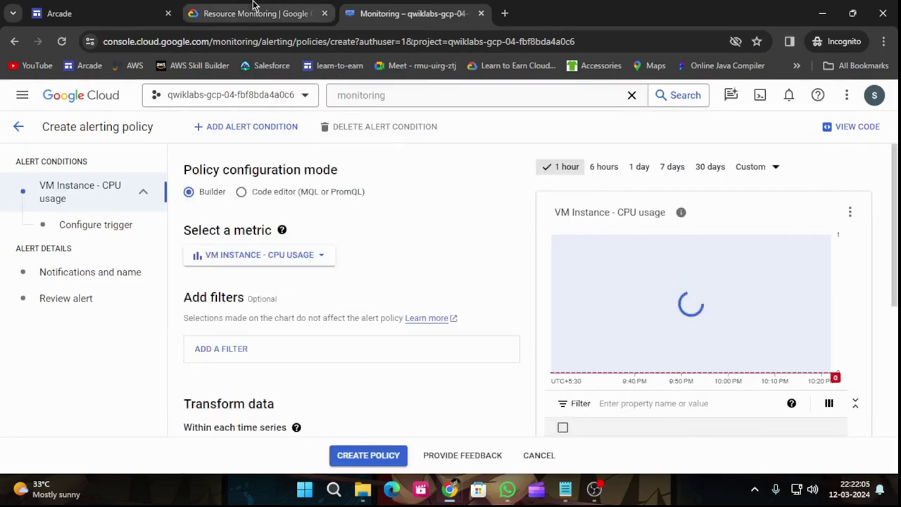
Set the condition's rolling window to 1 min and continue to the trigger settings.
{"action": "left_click", "coordinate": [255, 7]}
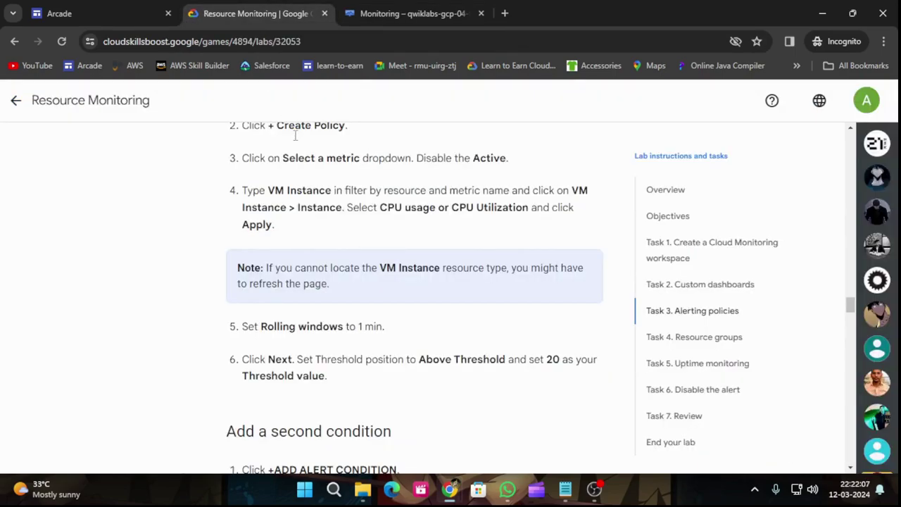
{"action": "scroll", "coordinate": [305, 348], "scroll_direction": "down", "scroll_amount": 1}
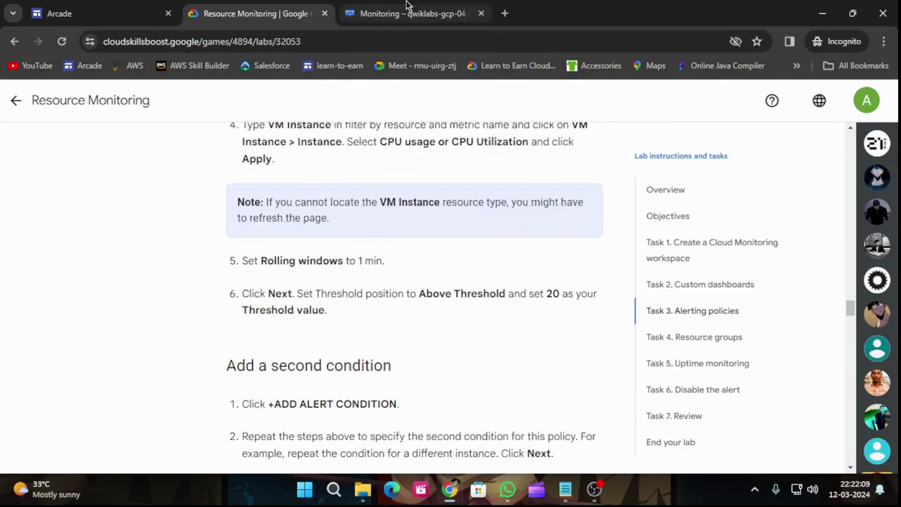
{"action": "left_click", "coordinate": [408, 13]}
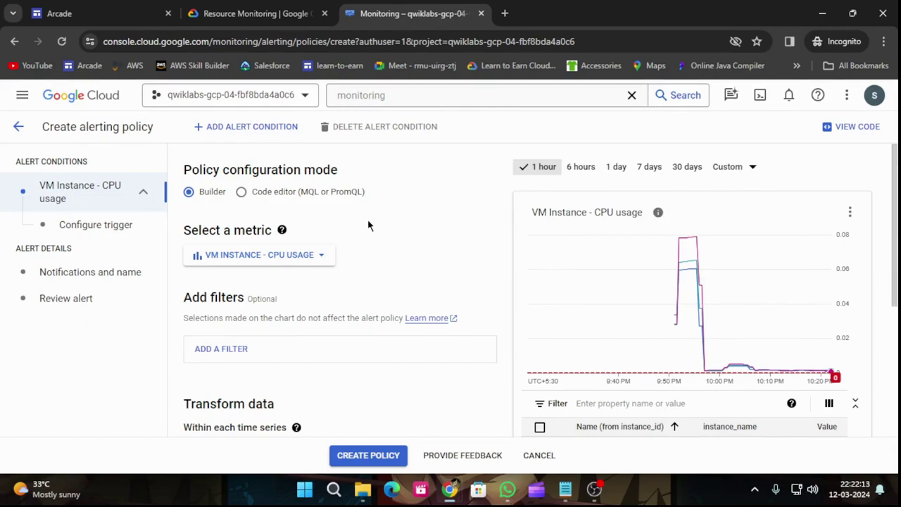
{"action": "scroll", "coordinate": [367, 225], "scroll_direction": "down", "scroll_amount": 2}
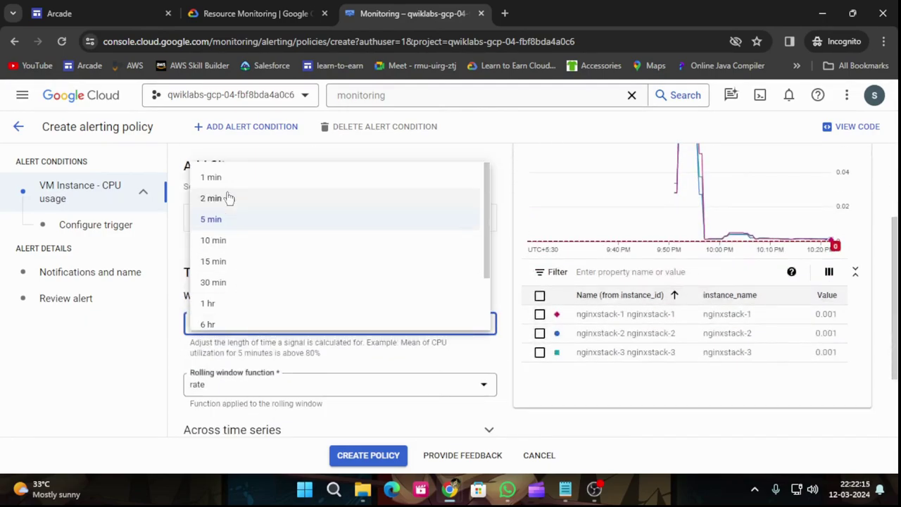
{"action": "left_click", "coordinate": [212, 177]}
{"action": "left_click", "coordinate": [257, 13]}
{"action": "scroll", "coordinate": [380, 262], "scroll_direction": "down", "scroll_amount": 1}
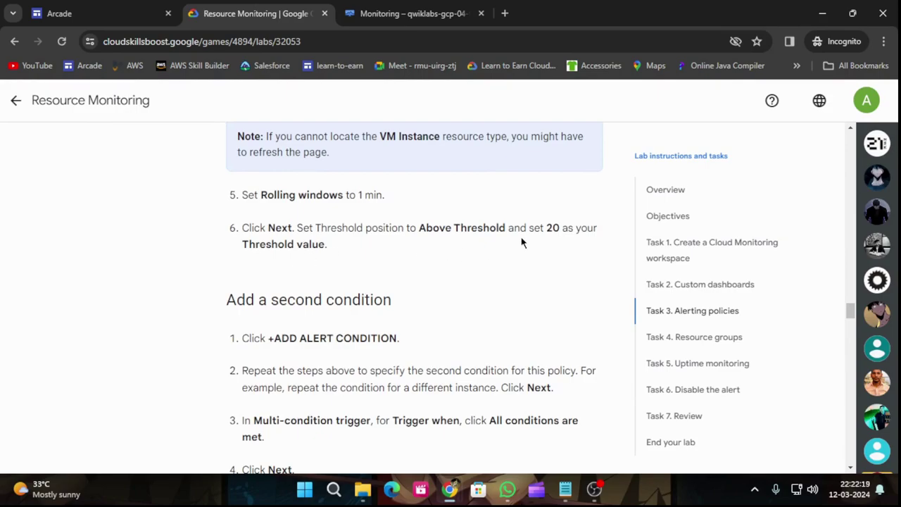
{"action": "left_click", "coordinate": [412, 13]}
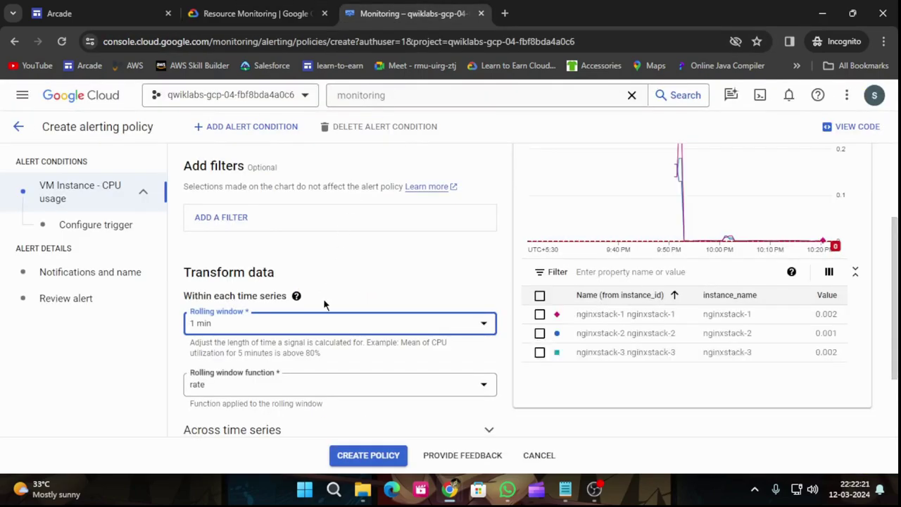
{"action": "scroll", "coordinate": [324, 305], "scroll_direction": "down", "scroll_amount": 3}
{"action": "left_click", "coordinate": [198, 399]}
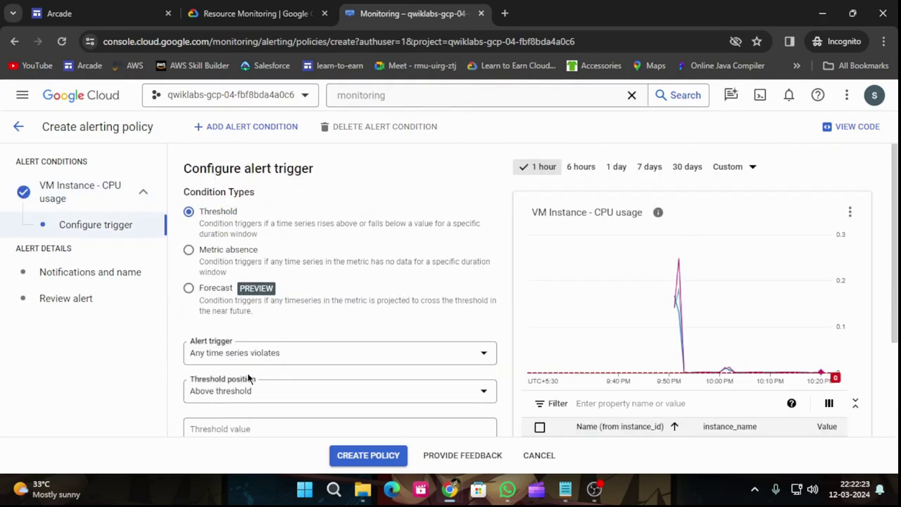
Set the Above threshold trigger value to 20.
{"action": "scroll", "coordinate": [299, 267], "scroll_direction": "down", "scroll_amount": 1}
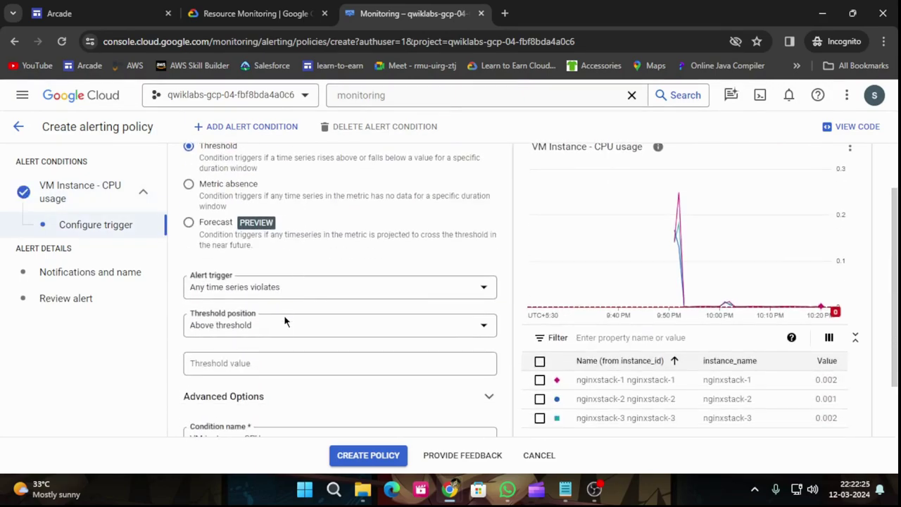
{"action": "left_click", "coordinate": [250, 366]}
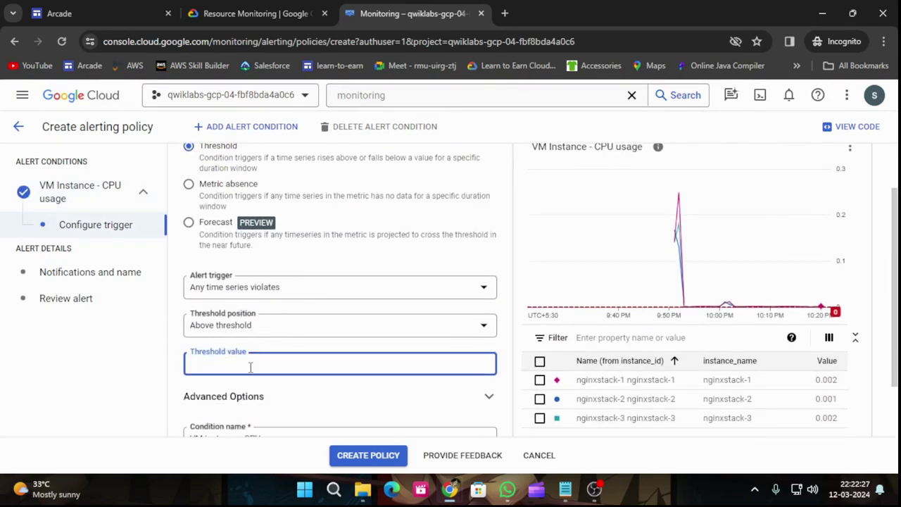
{"action": "left_click", "coordinate": [251, 14]}
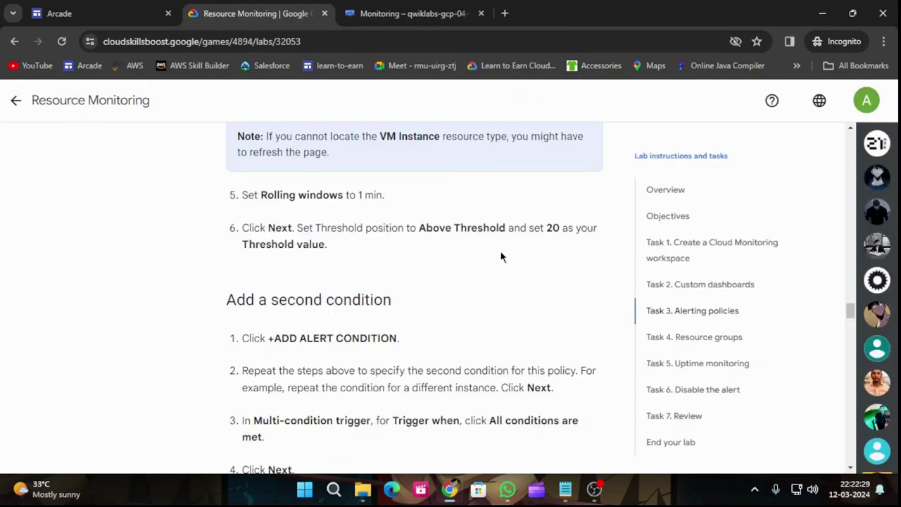
{"action": "left_click", "coordinate": [412, 10]}
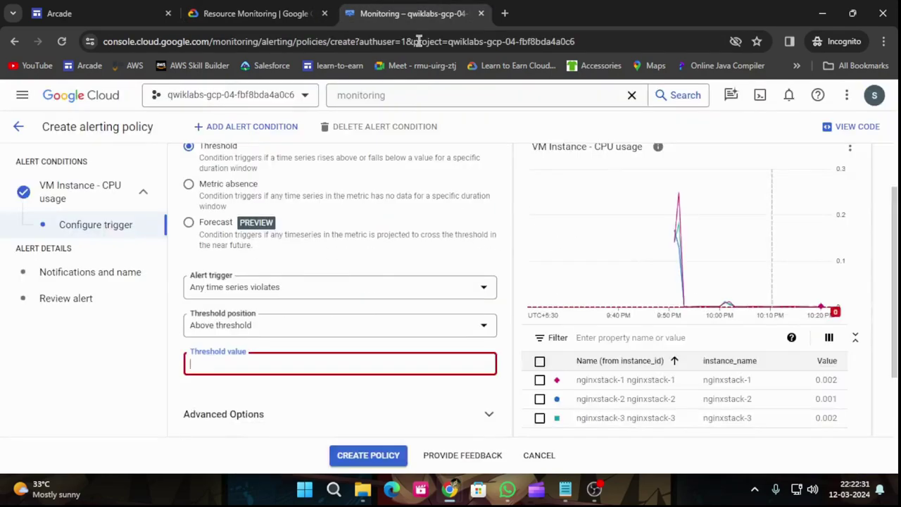
{"action": "type", "text": "20"}
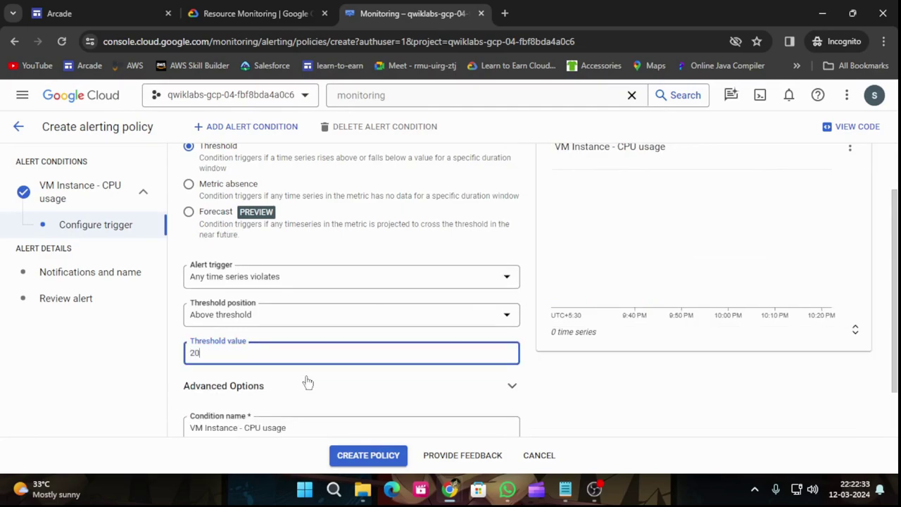
{"action": "key", "text": "ctrl+shift+Tab"}
Add a second condition to the alerting policy.
{"action": "scroll", "coordinate": [412, 278], "scroll_direction": "down", "scroll_amount": 2}
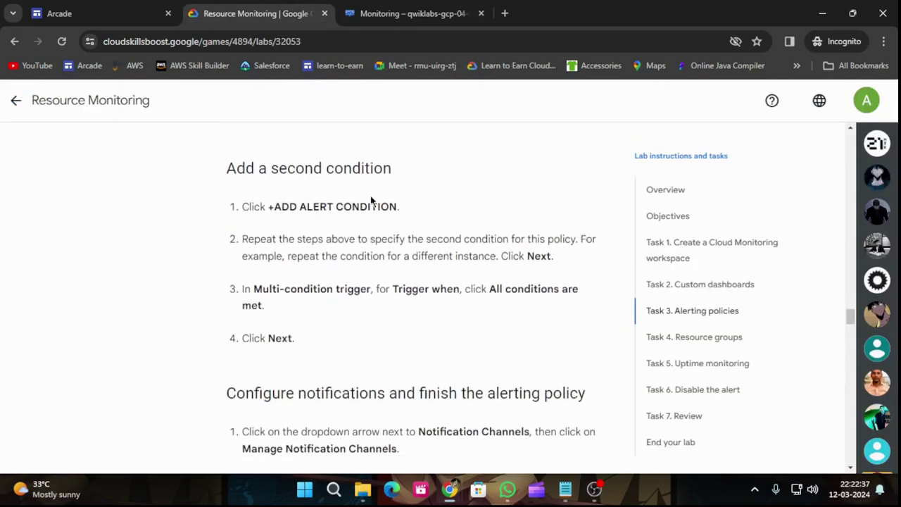
{"action": "left_click", "coordinate": [408, 14]}
{"action": "scroll", "coordinate": [397, 310], "scroll_direction": "down", "scroll_amount": 1}
{"action": "scroll", "coordinate": [399, 310], "scroll_direction": "up", "scroll_amount": 2}
{"action": "scroll", "coordinate": [400, 311], "scroll_direction": "down", "scroll_amount": 2}
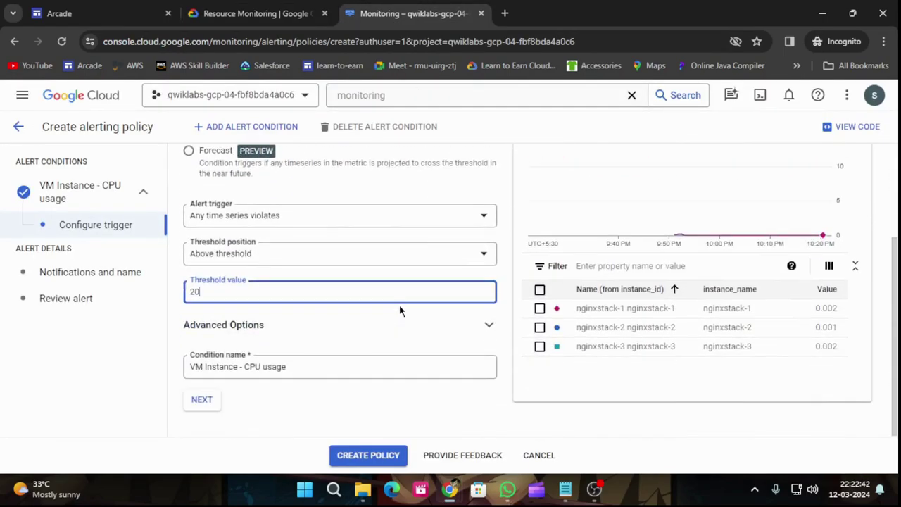
{"action": "left_click", "coordinate": [242, 131]}
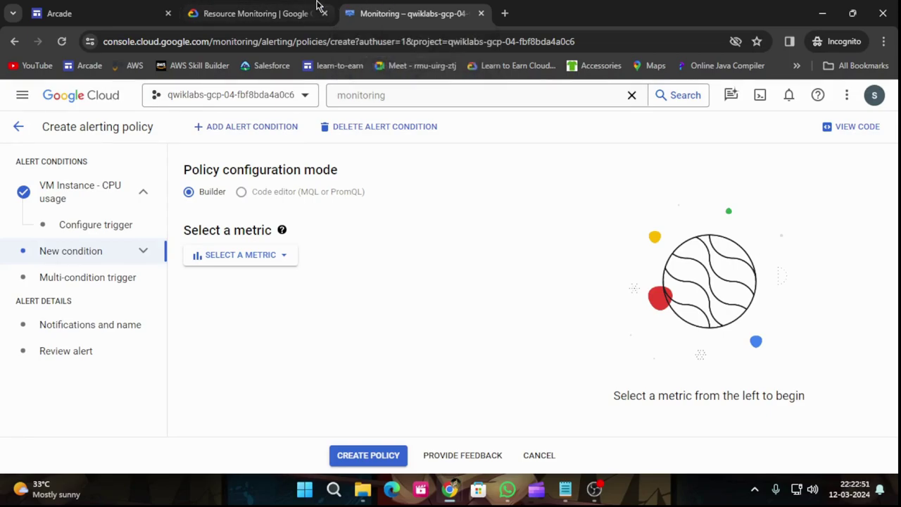
Add a new condition using the VM Instance > Instance > CPU usage metric.
{"action": "left_click", "coordinate": [283, 8]}
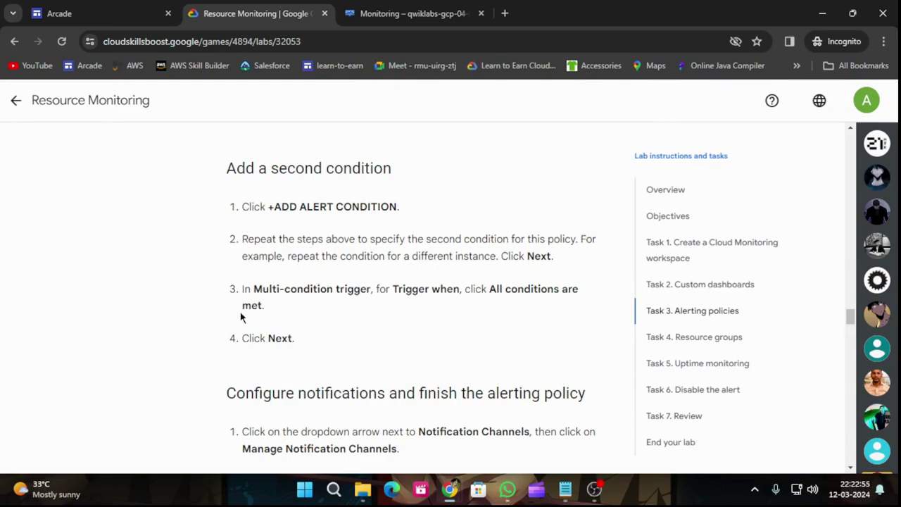
{"action": "left_click", "coordinate": [427, 13]}
{"action": "left_click", "coordinate": [252, 257]}
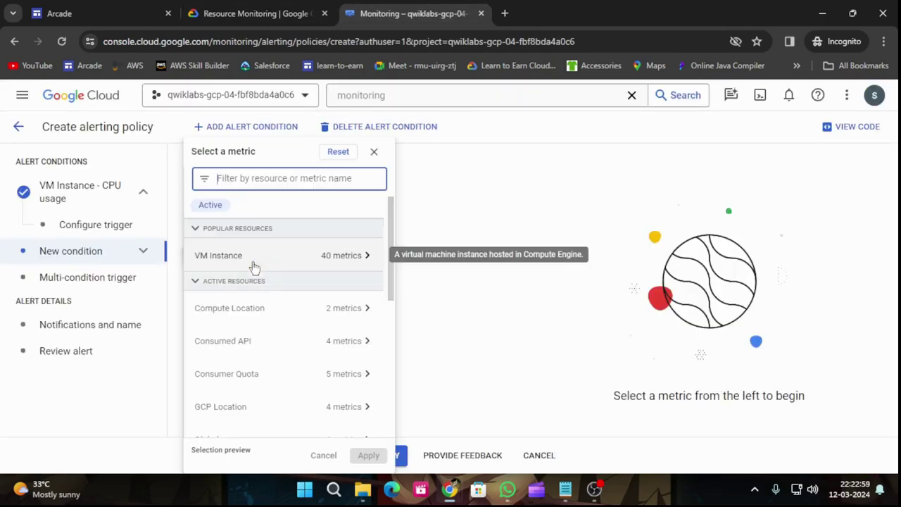
{"action": "left_click", "coordinate": [262, 262]}
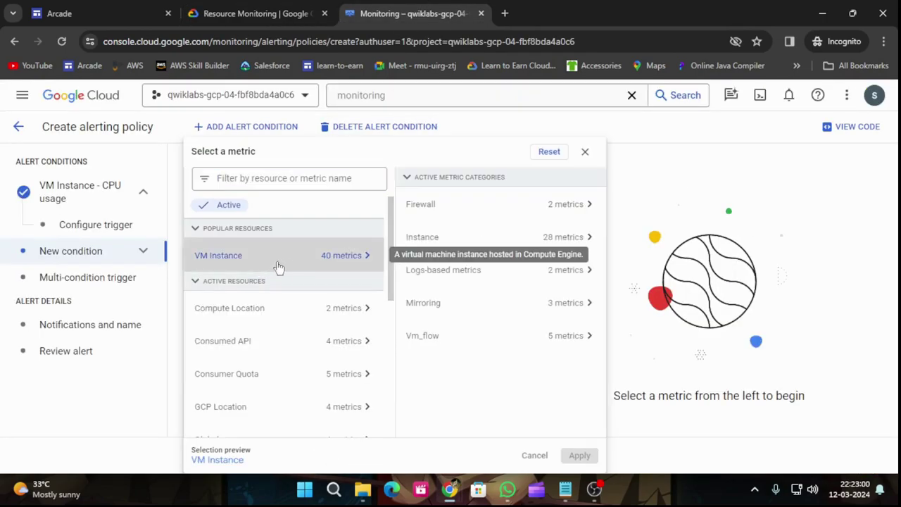
{"action": "left_click", "coordinate": [428, 239]}
{"action": "left_click", "coordinate": [671, 208]}
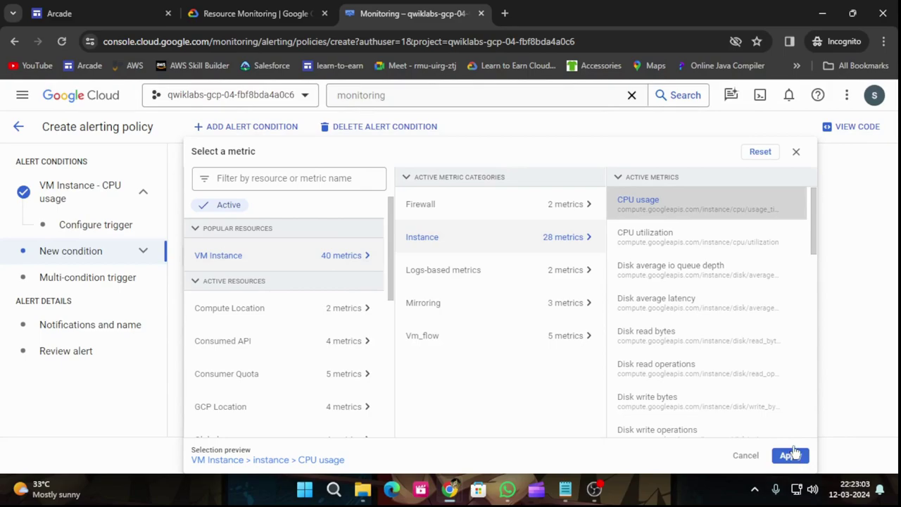
{"action": "left_click", "coordinate": [792, 454]}
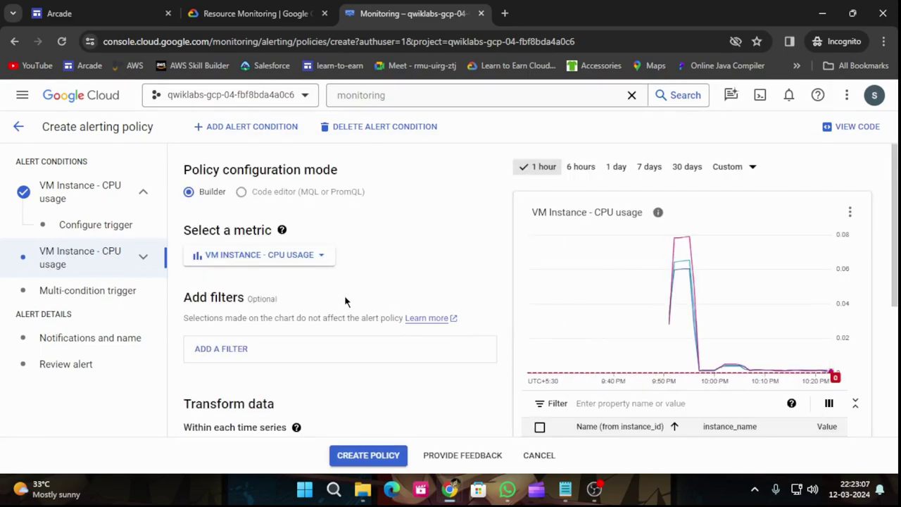
Give the new condition a 1 min rolling window and a threshold of 20.
{"action": "scroll", "coordinate": [347, 298], "scroll_direction": "down", "scroll_amount": 1}
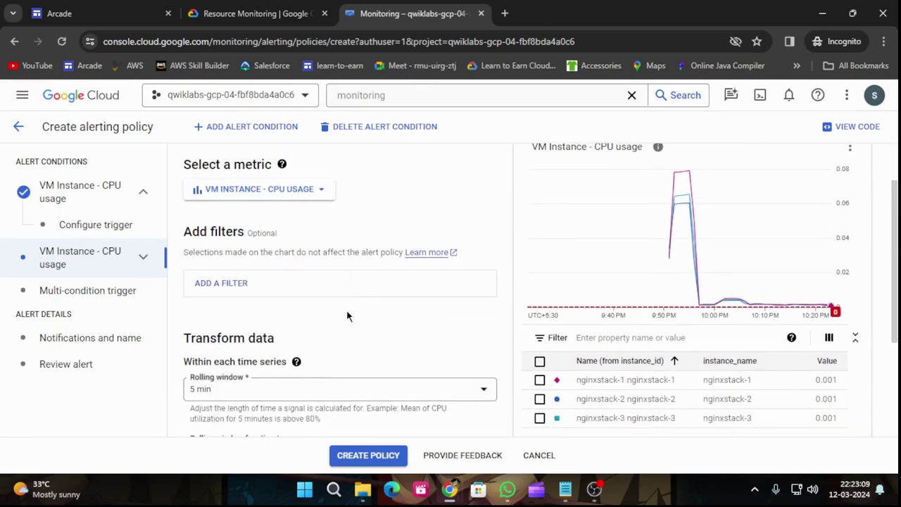
{"action": "scroll", "coordinate": [347, 310], "scroll_direction": "down", "scroll_amount": 2}
{"action": "left_click", "coordinate": [239, 261]}
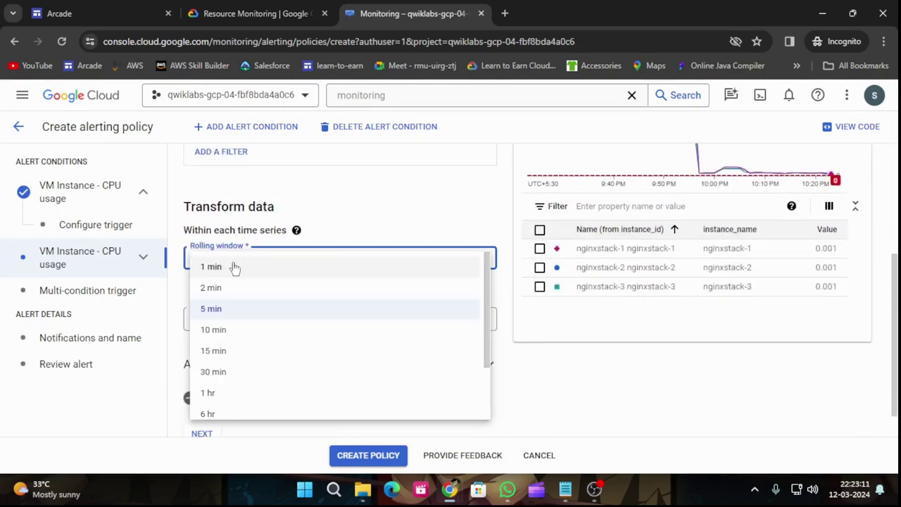
{"action": "left_click", "coordinate": [235, 263]}
{"action": "scroll", "coordinate": [279, 335], "scroll_direction": "down", "scroll_amount": 1}
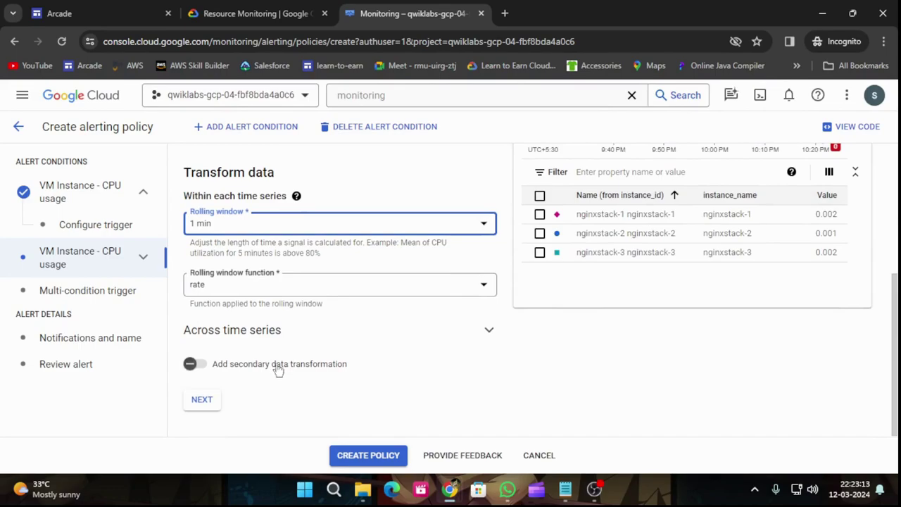
{"action": "left_click", "coordinate": [209, 407]}
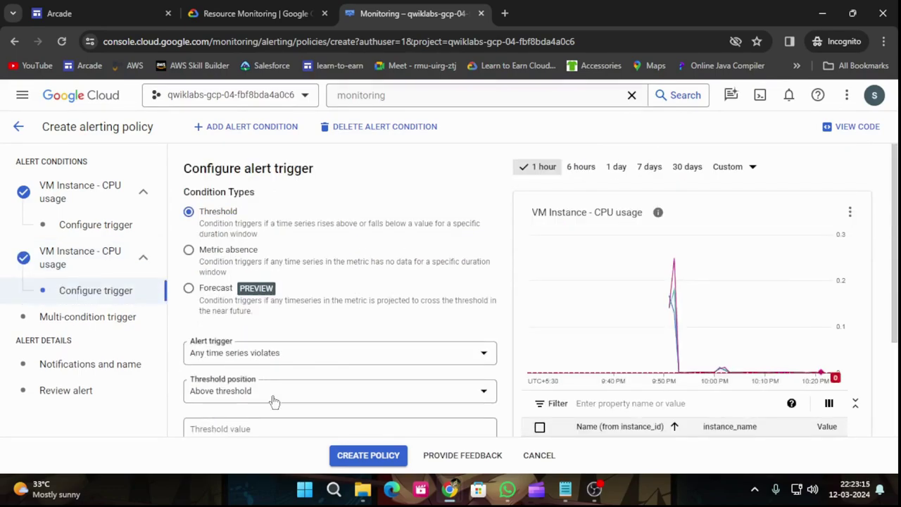
{"action": "scroll", "coordinate": [253, 380], "scroll_direction": "down", "scroll_amount": 2}
{"action": "left_click", "coordinate": [242, 364]}
{"action": "type", "text": "20"}
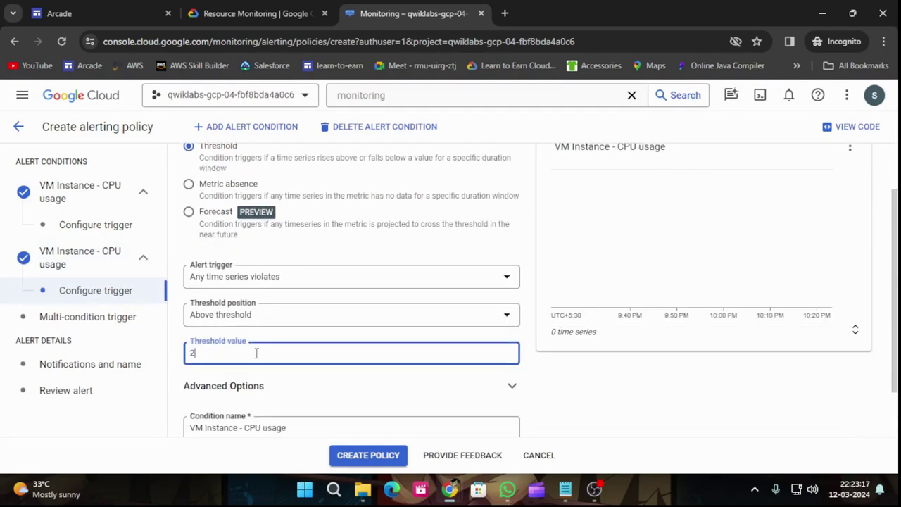
{"action": "scroll", "coordinate": [260, 356], "scroll_direction": "down", "scroll_amount": 2}
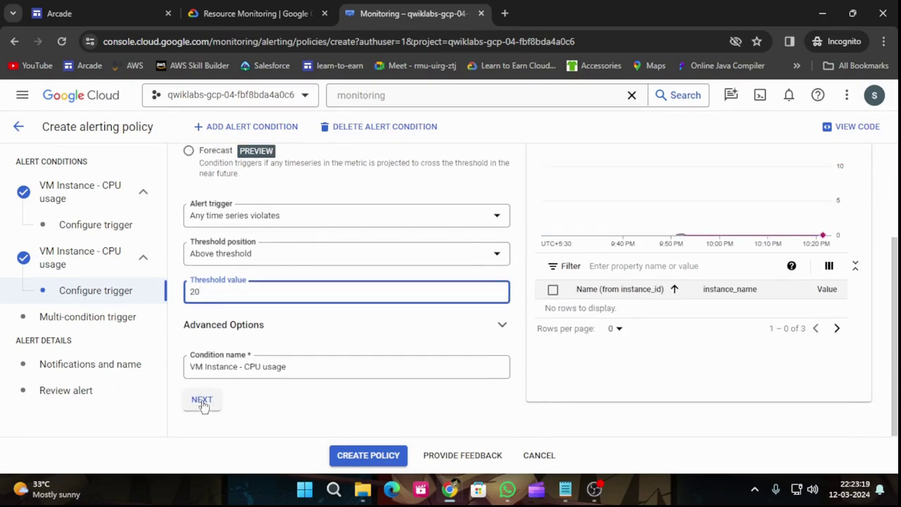
{"action": "left_click", "coordinate": [202, 400]}
{"action": "left_click", "coordinate": [272, 10]}
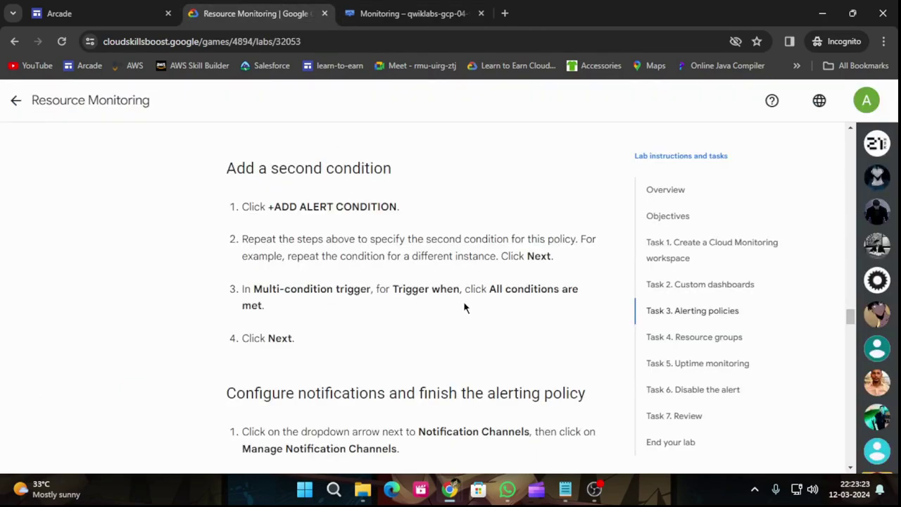
Choose 'All conditions are met' as the multi-condition trigger and proceed to notifications.
{"action": "left_click", "coordinate": [445, 14]}
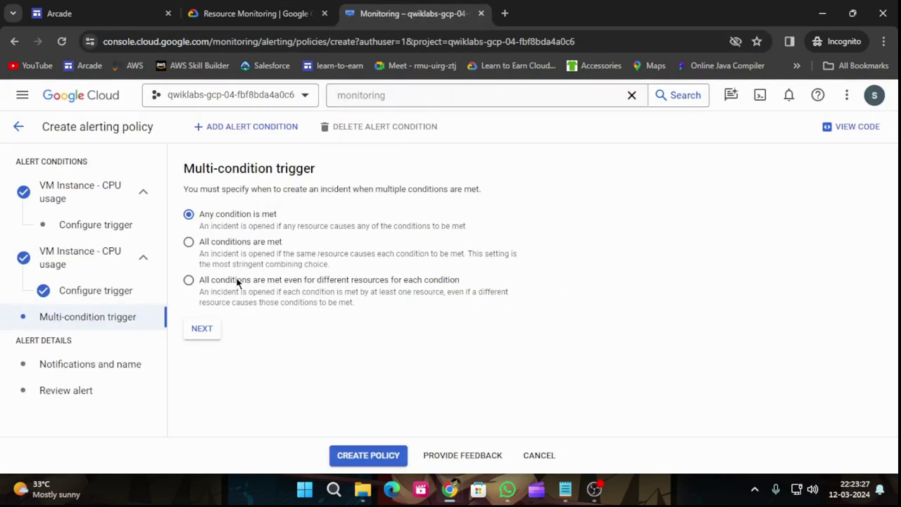
{"action": "left_click", "coordinate": [238, 250]}
{"action": "left_click", "coordinate": [266, 7]}
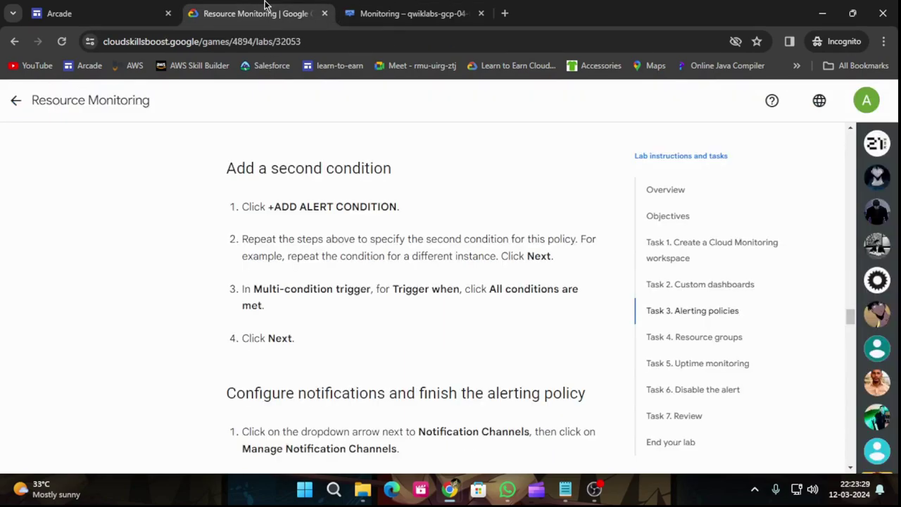
{"action": "scroll", "coordinate": [366, 306], "scroll_direction": "down", "scroll_amount": 2}
{"action": "left_click", "coordinate": [366, 10]}
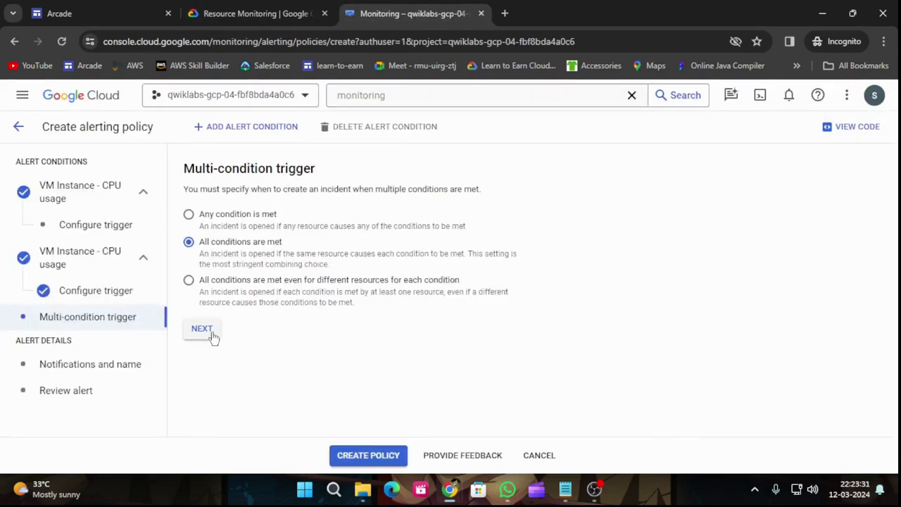
{"action": "left_click", "coordinate": [211, 335]}
{"action": "left_click", "coordinate": [262, 14]}
{"action": "scroll", "coordinate": [397, 360], "scroll_direction": "down", "scroll_amount": 1}
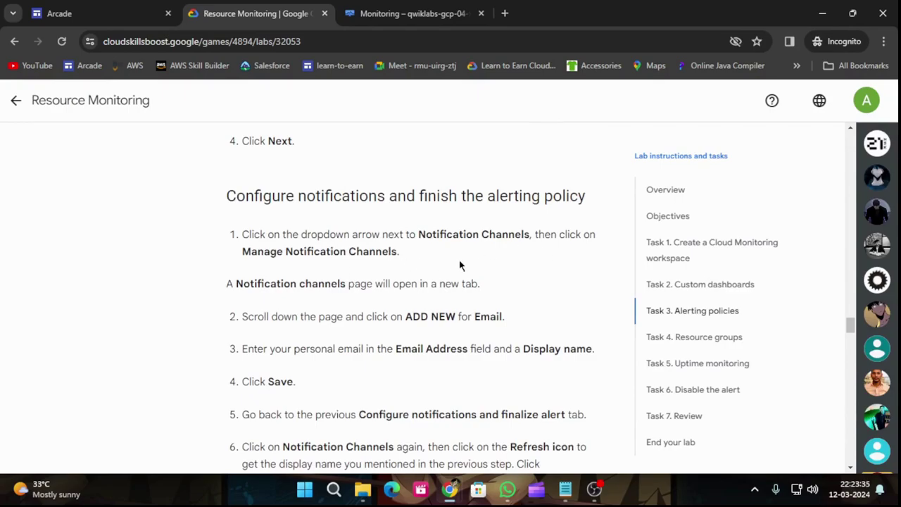
{"action": "left_click", "coordinate": [387, 13]}
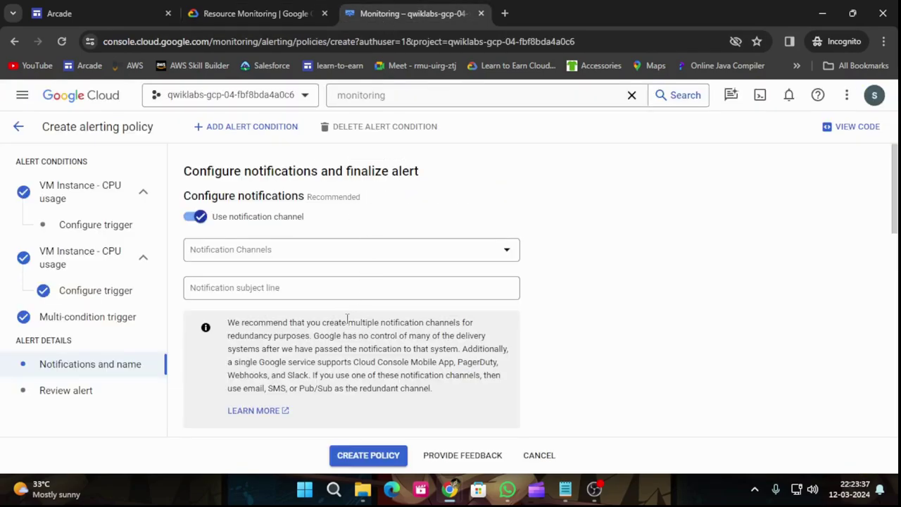
Go from the notification channel dropdown to the notification channel management page.
{"action": "left_click", "coordinate": [312, 248]}
{"action": "left_click", "coordinate": [414, 298]}
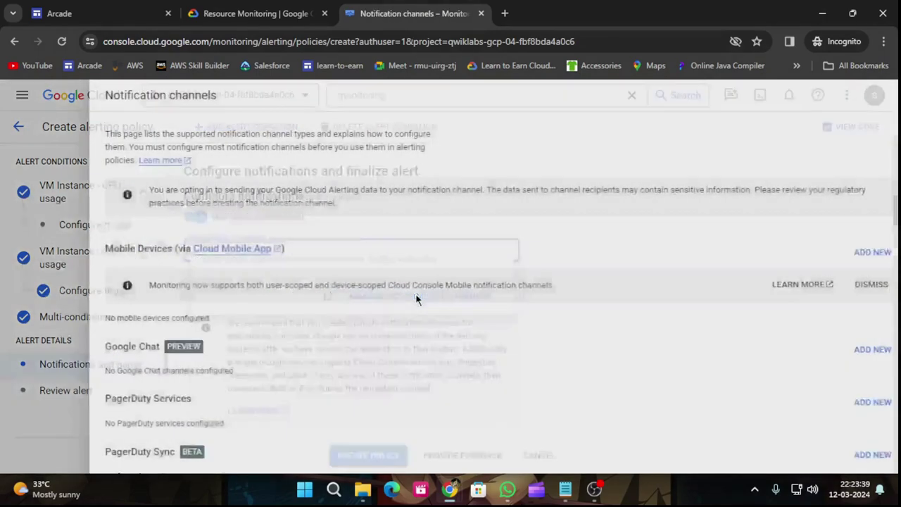
{"action": "scroll", "coordinate": [423, 345], "scroll_direction": "down", "scroll_amount": 3}
{"action": "left_click", "coordinate": [264, 8]}
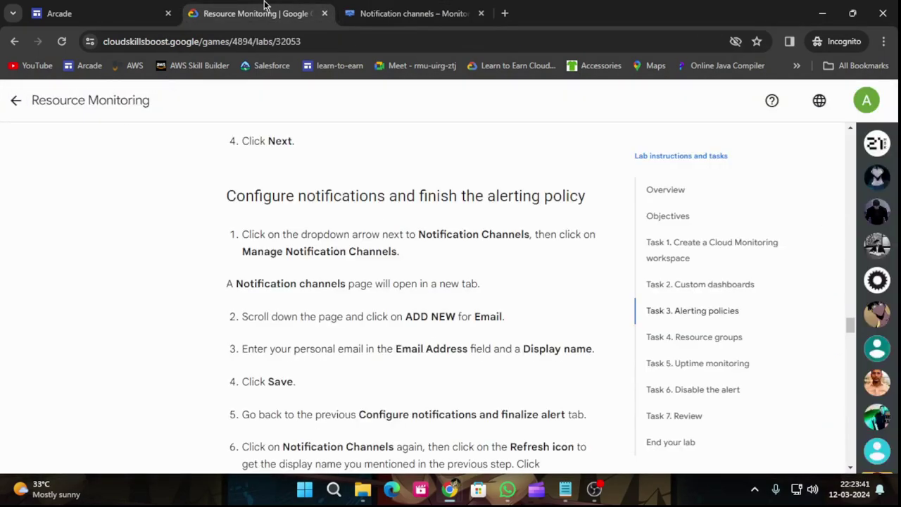
{"action": "scroll", "coordinate": [404, 316], "scroll_direction": "down", "scroll_amount": 1}
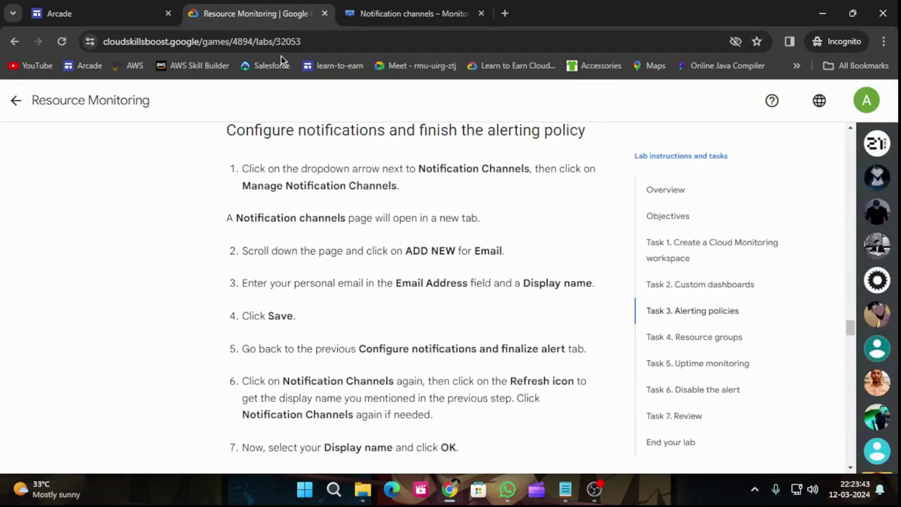
{"action": "left_click", "coordinate": [415, 9]}
{"action": "scroll", "coordinate": [300, 252], "scroll_direction": "down", "scroll_amount": 2}
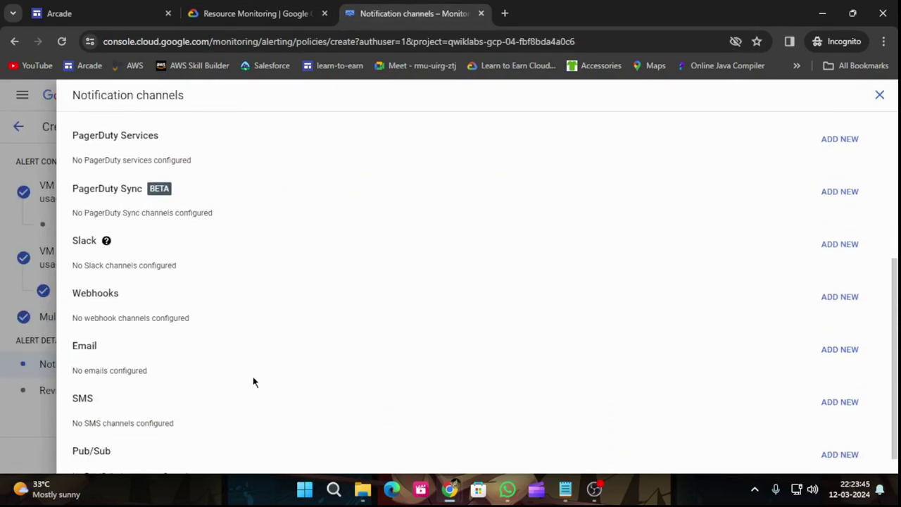
Add an Email channel with the user's email address and display name 'alert'.
{"action": "left_click", "coordinate": [840, 349]}
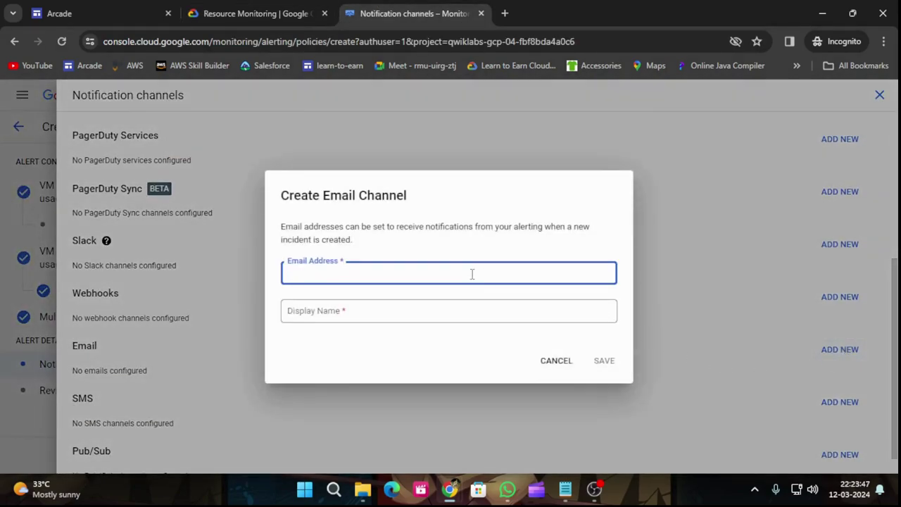
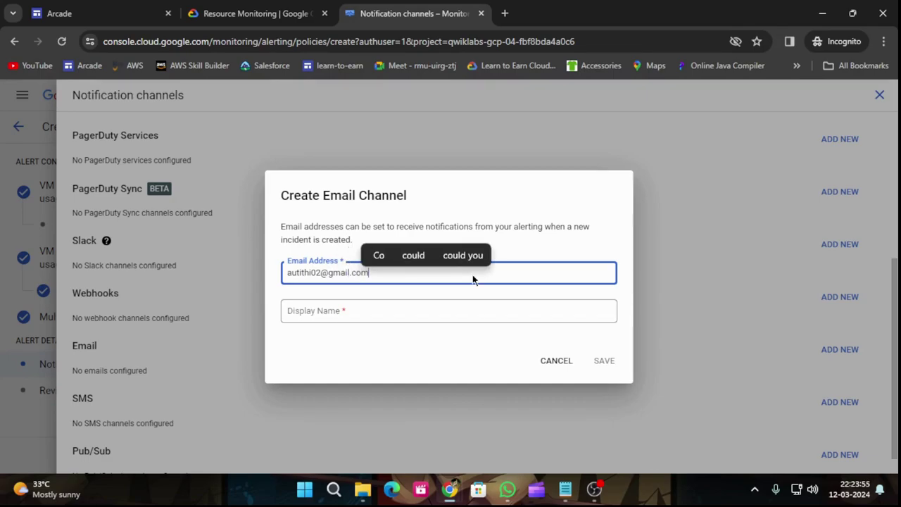
{"action": "left_click", "coordinate": [469, 311]}
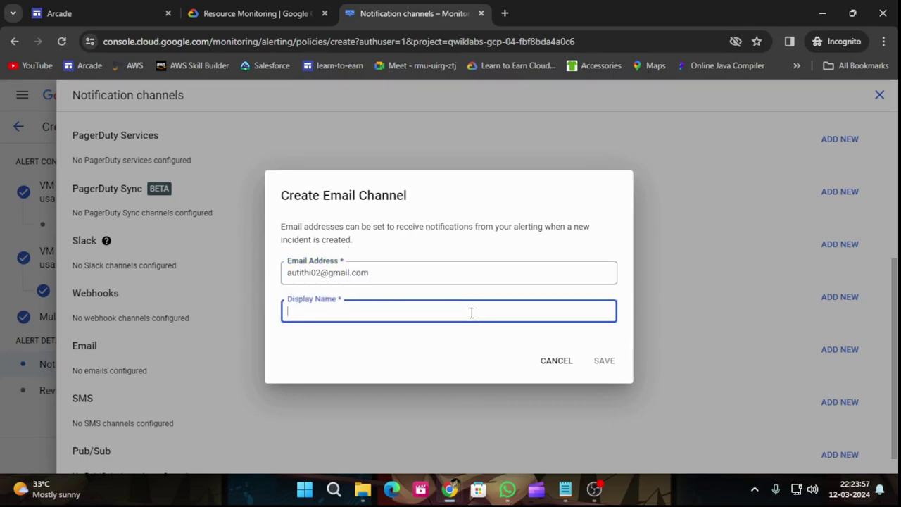
{"action": "type", "text": "al"}
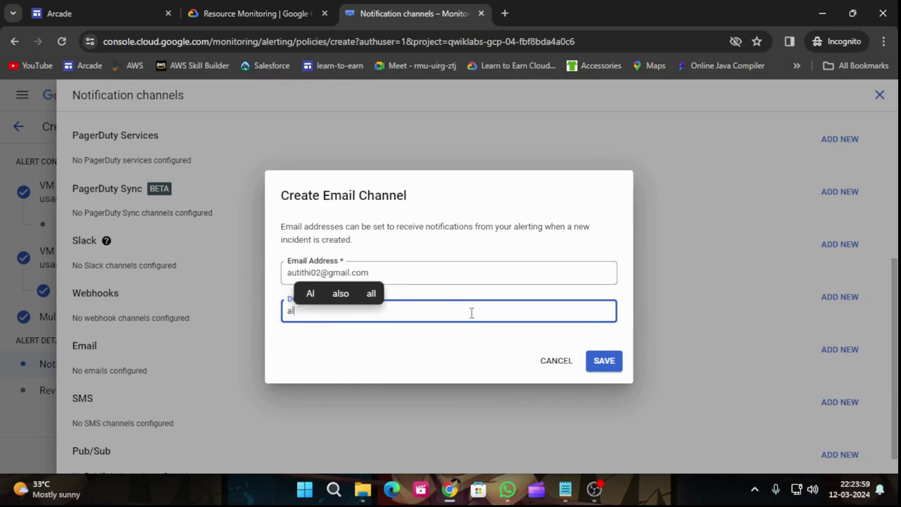
{"action": "type", "text": "e"}
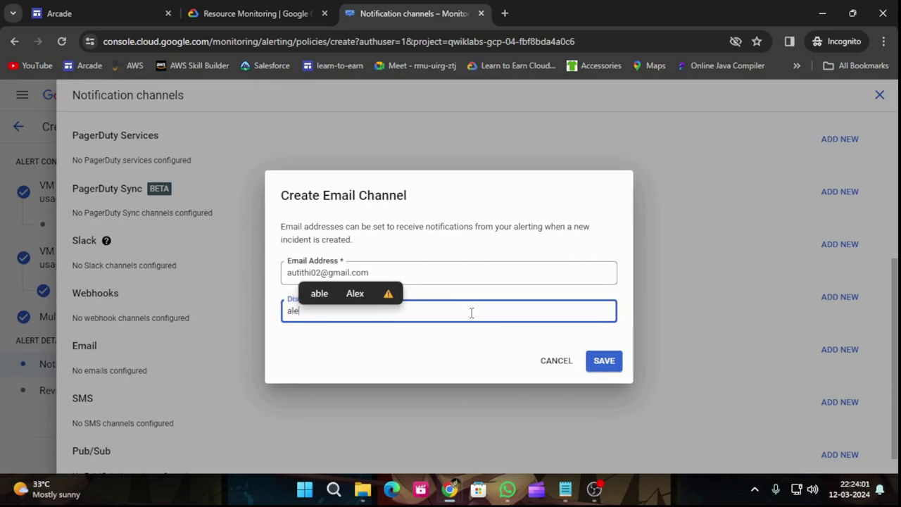
{"action": "type", "text": "rt"}
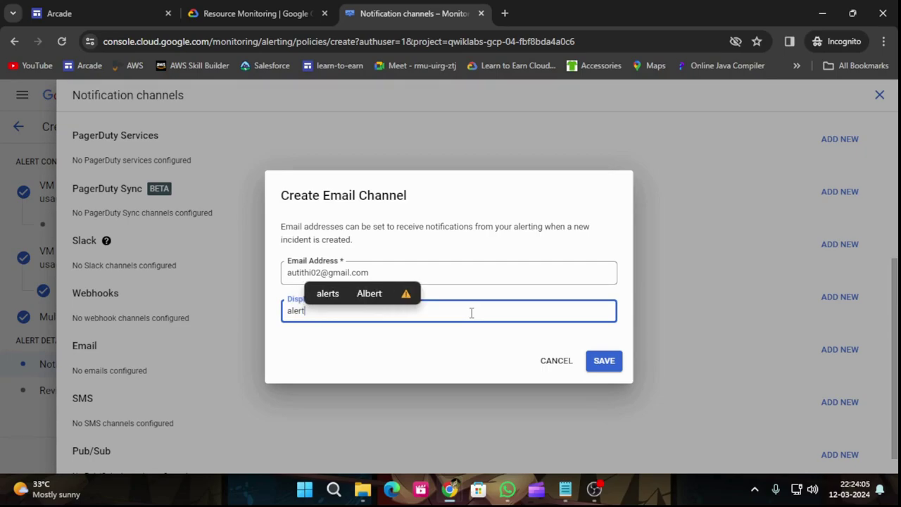
{"action": "left_click", "coordinate": [593, 372]}
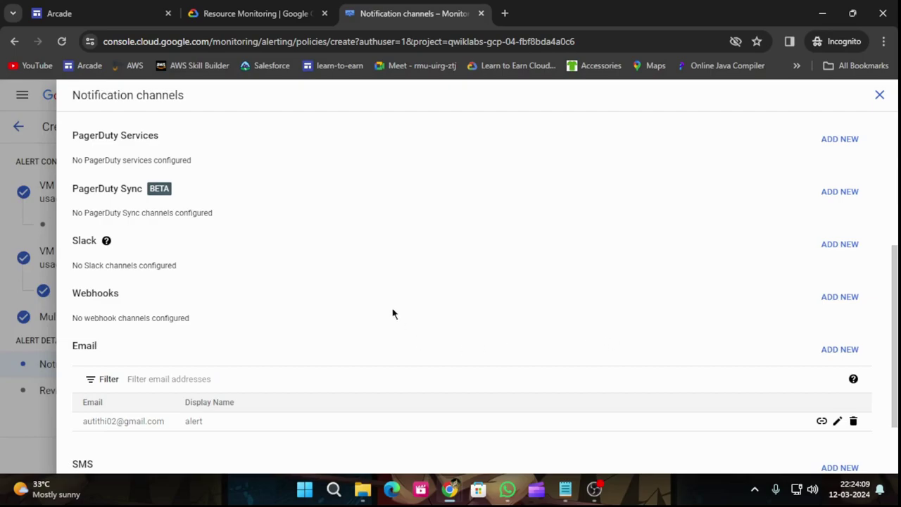
{"action": "left_click", "coordinate": [309, 7]}
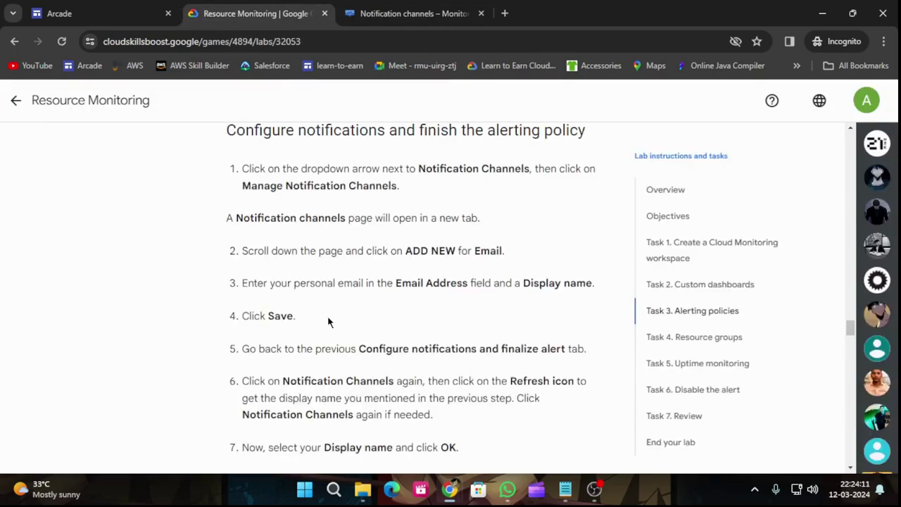
Close the channels panel and select the 'alert' email channel for the policy's notifications.
{"action": "left_click", "coordinate": [429, 21]}
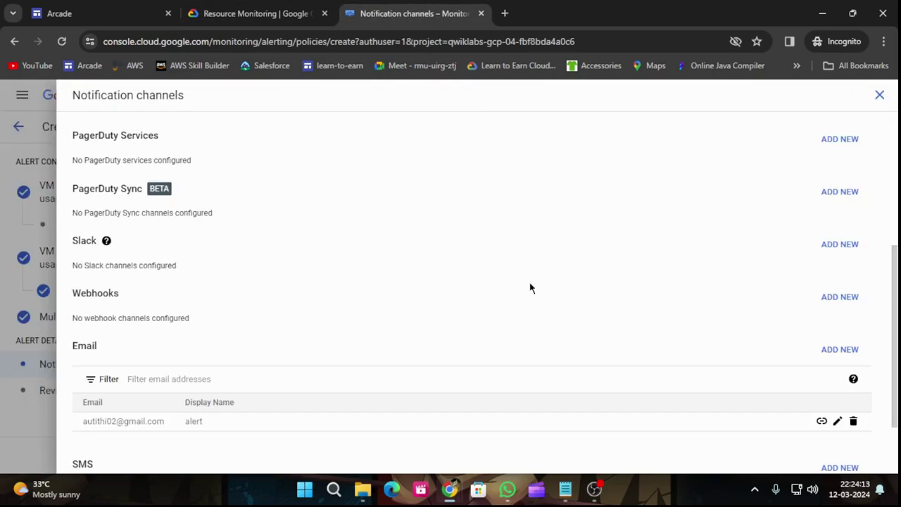
{"action": "scroll", "coordinate": [775, 316], "scroll_direction": "up", "scroll_amount": 5}
{"action": "left_click", "coordinate": [880, 95]}
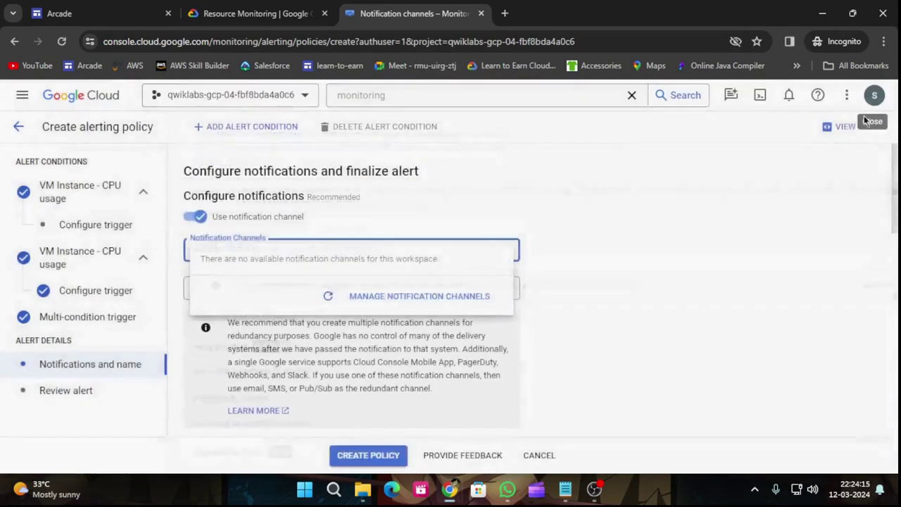
{"action": "left_click", "coordinate": [463, 252]}
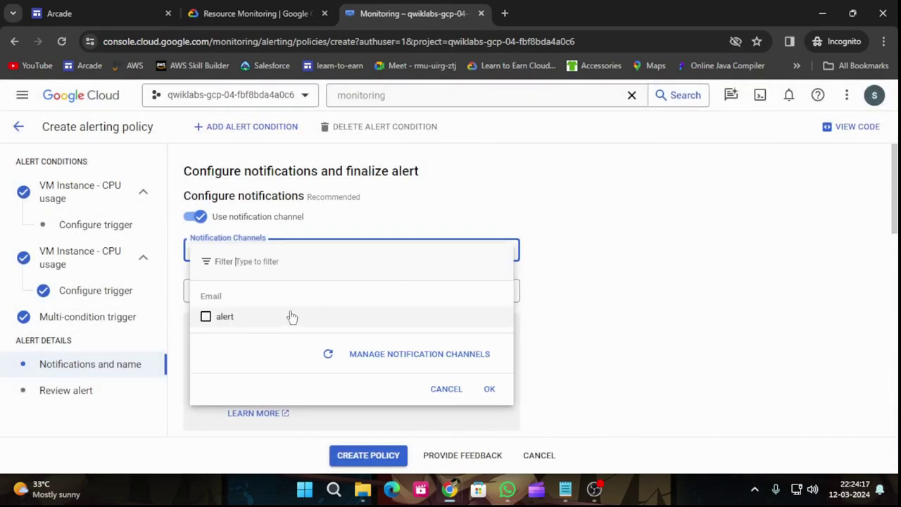
{"action": "left_click", "coordinate": [213, 318]}
{"action": "left_click", "coordinate": [488, 389]}
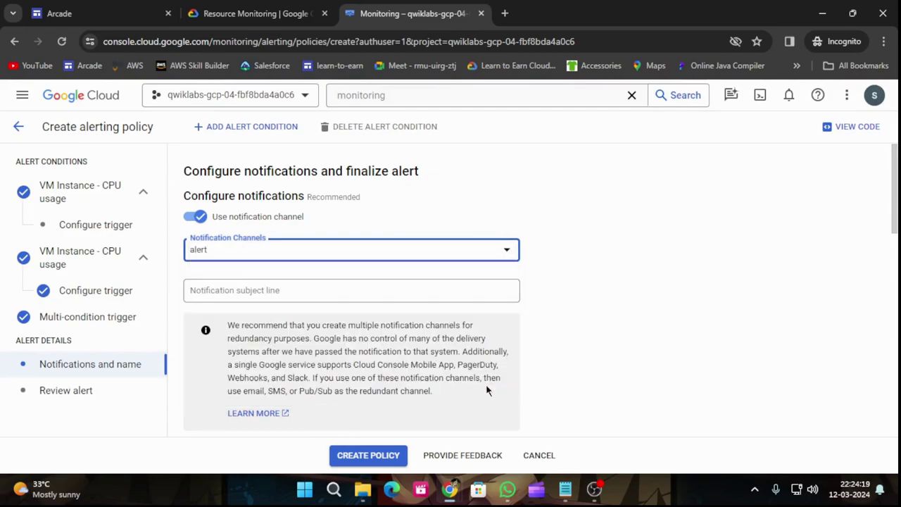
{"action": "left_click", "coordinate": [248, 14]}
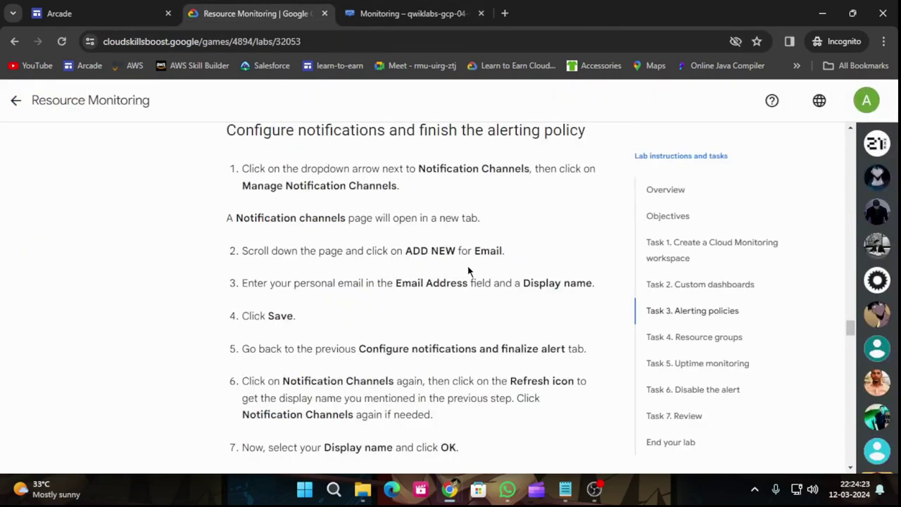
{"action": "scroll", "coordinate": [399, 298], "scroll_direction": "down", "scroll_amount": 1}
{"action": "scroll", "coordinate": [463, 306], "scroll_direction": "down", "scroll_amount": 1}
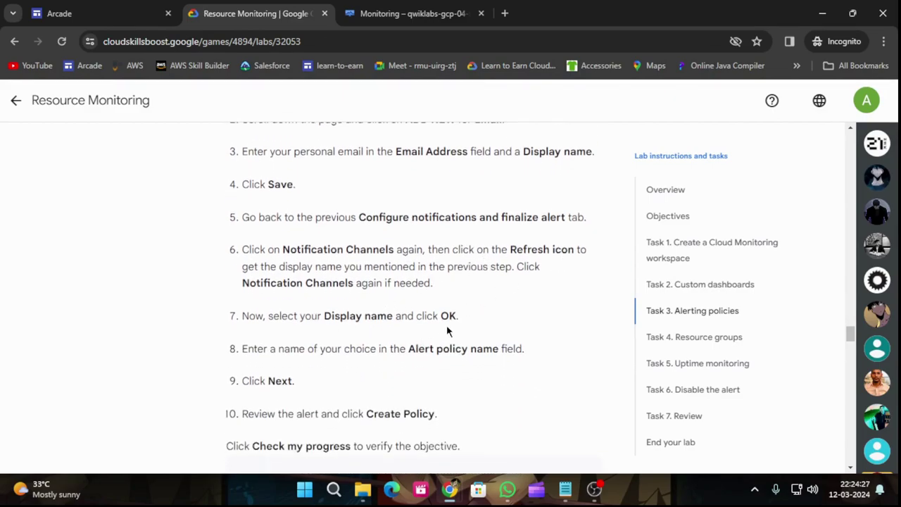
{"action": "scroll", "coordinate": [436, 326], "scroll_direction": "down", "scroll_amount": 1}
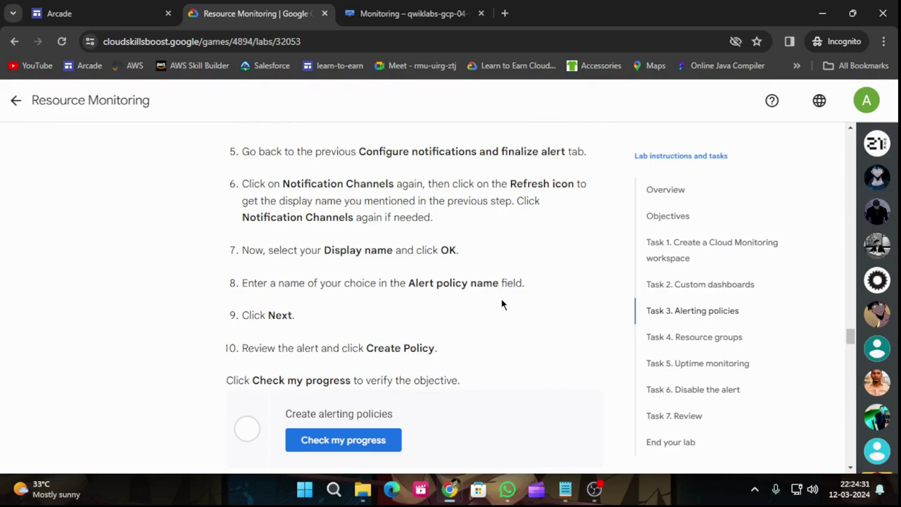
{"action": "scroll", "coordinate": [502, 304], "scroll_direction": "down", "scroll_amount": 1}
Name the alerting policy 'auti-alert' and advance to the review step.
{"action": "left_click", "coordinate": [389, 8]}
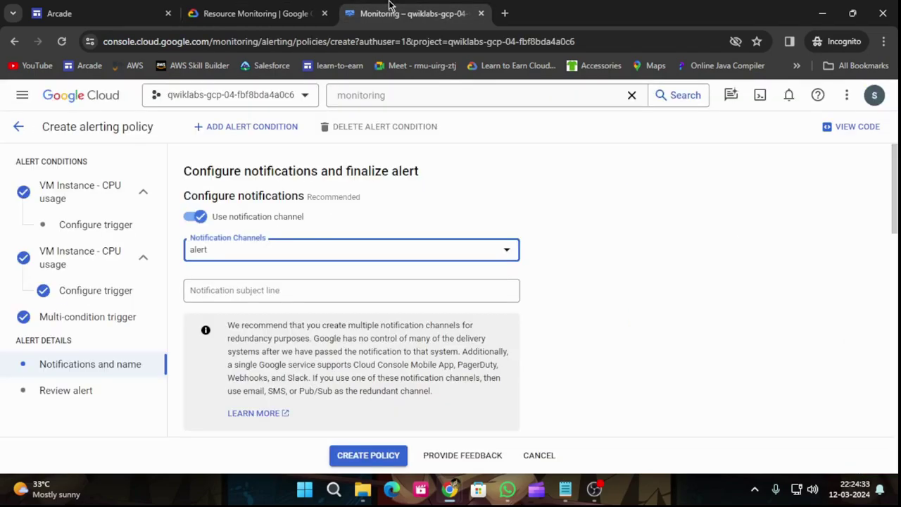
{"action": "scroll", "coordinate": [355, 260], "scroll_direction": "down", "scroll_amount": 4}
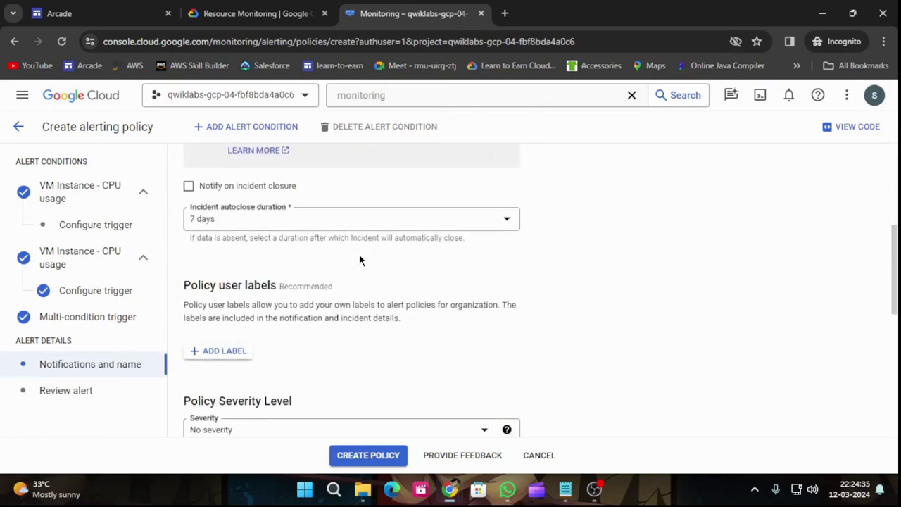
{"action": "scroll", "coordinate": [359, 260], "scroll_direction": "down", "scroll_amount": 6}
{"action": "left_click", "coordinate": [277, 365]}
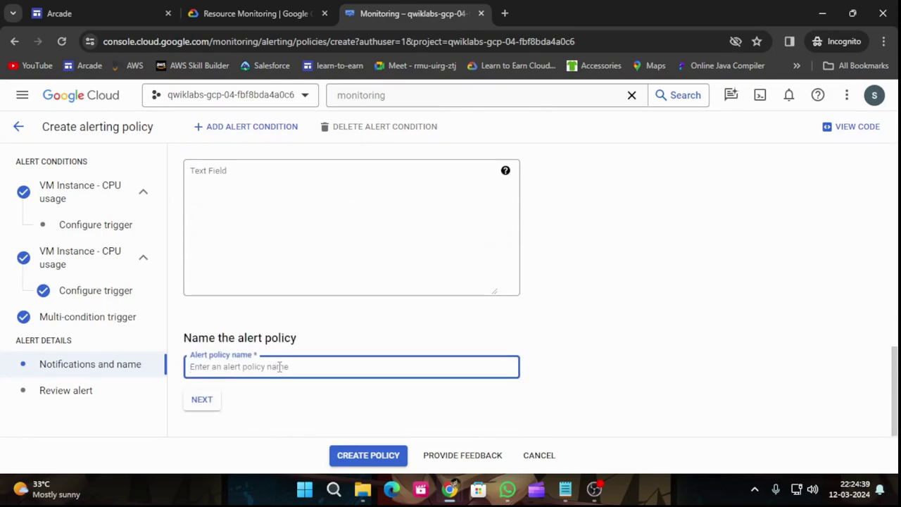
{"action": "type", "text": "auti"}
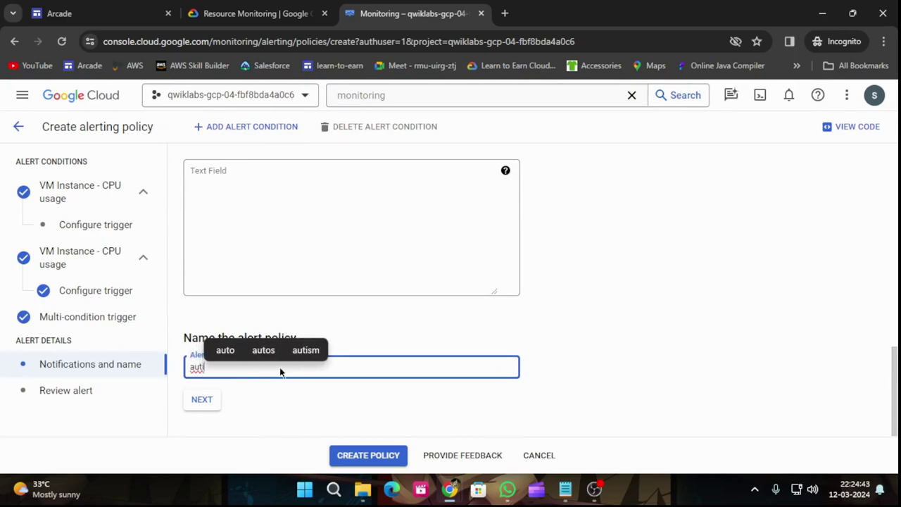
{"action": "type", "text": "-alert"}
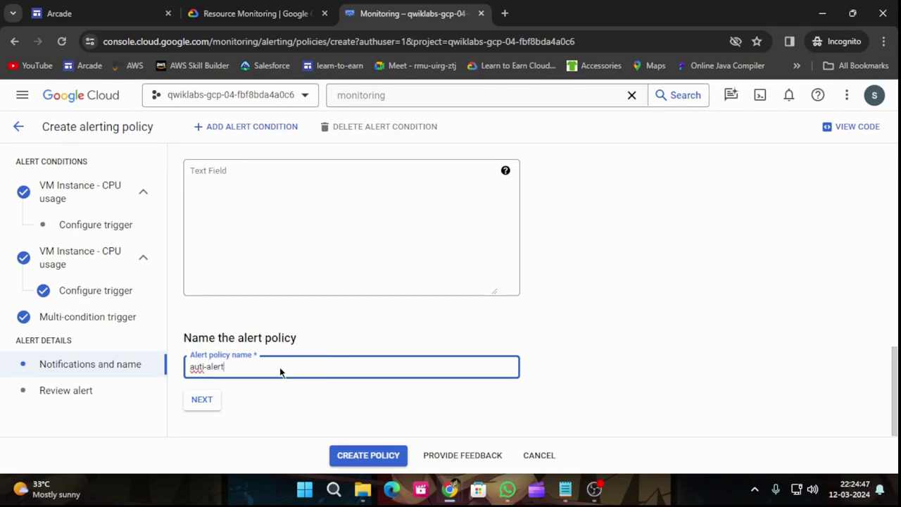
{"action": "left_click", "coordinate": [202, 401]}
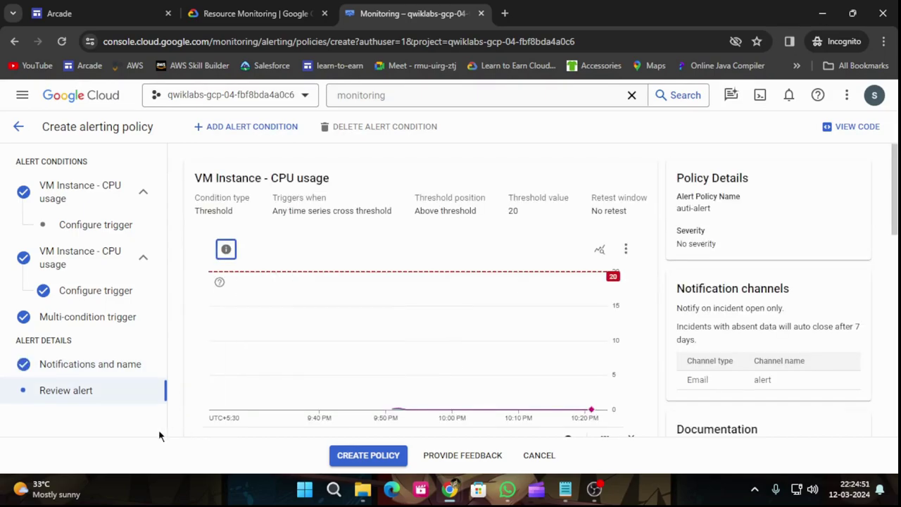
Review the alerting policy and create it.
{"action": "left_click", "coordinate": [251, 8]}
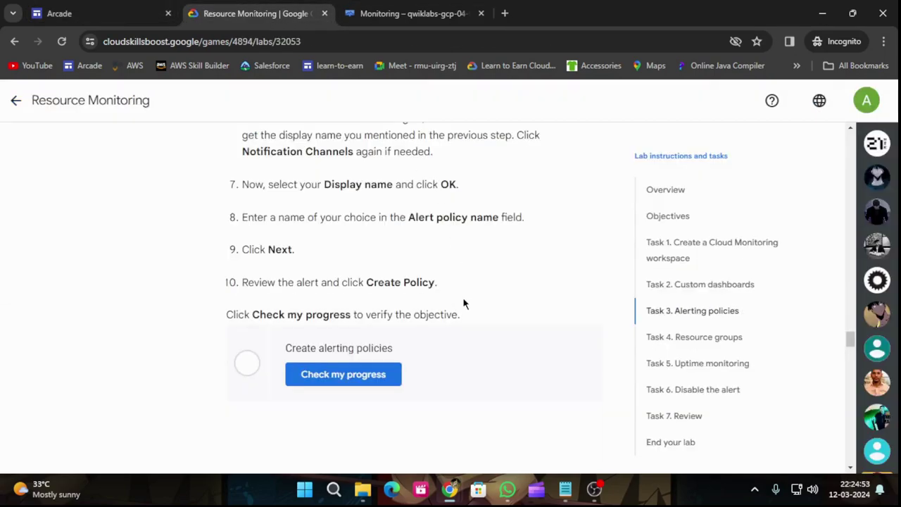
{"action": "scroll", "coordinate": [463, 302], "scroll_direction": "down", "scroll_amount": 1}
{"action": "key", "text": "ctrl+Tab"}
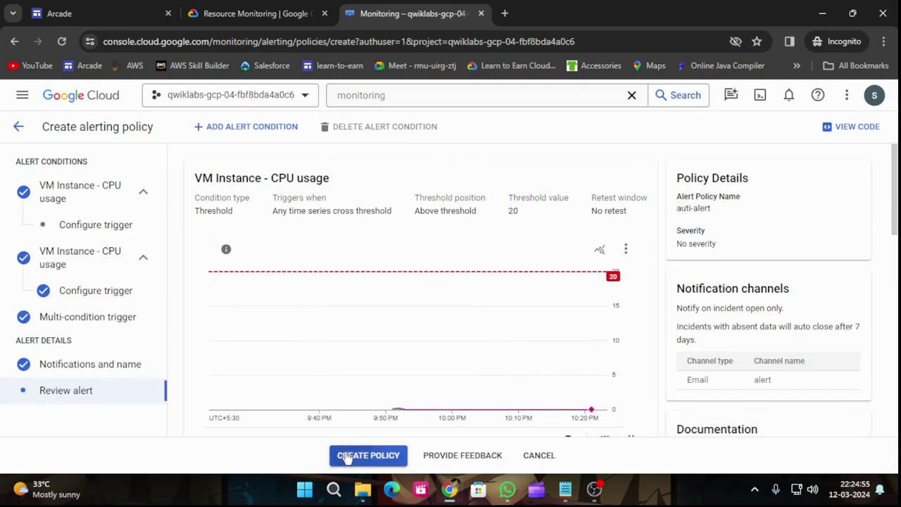
{"action": "left_click", "coordinate": [348, 456]}
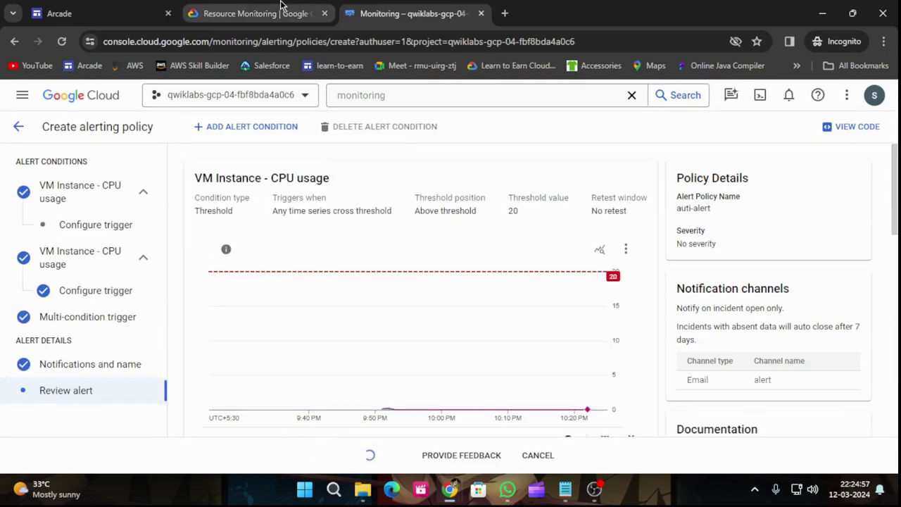
{"action": "left_click", "coordinate": [286, 7]}
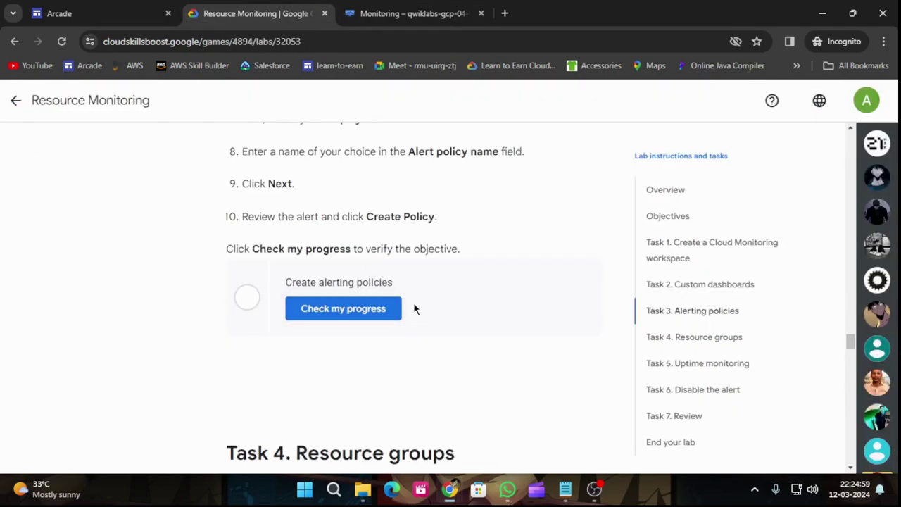
Verify the Create alerting policies task in the lab, then view the saved auti-alert policy.
{"action": "left_click", "coordinate": [357, 315]}
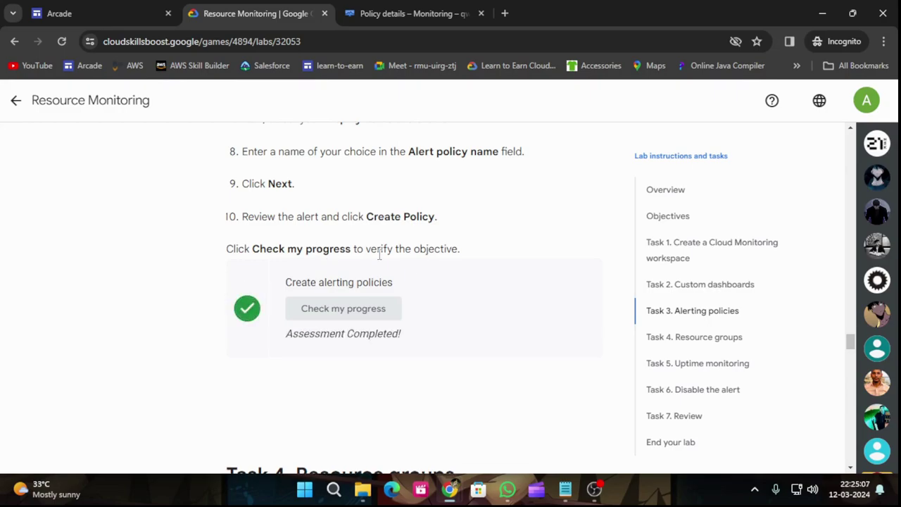
{"action": "scroll", "coordinate": [427, 303], "scroll_direction": "down", "scroll_amount": 2}
{"action": "scroll", "coordinate": [426, 303], "scroll_direction": "down", "scroll_amount": 2}
{"action": "scroll", "coordinate": [427, 303], "scroll_direction": "down", "scroll_amount": 1}
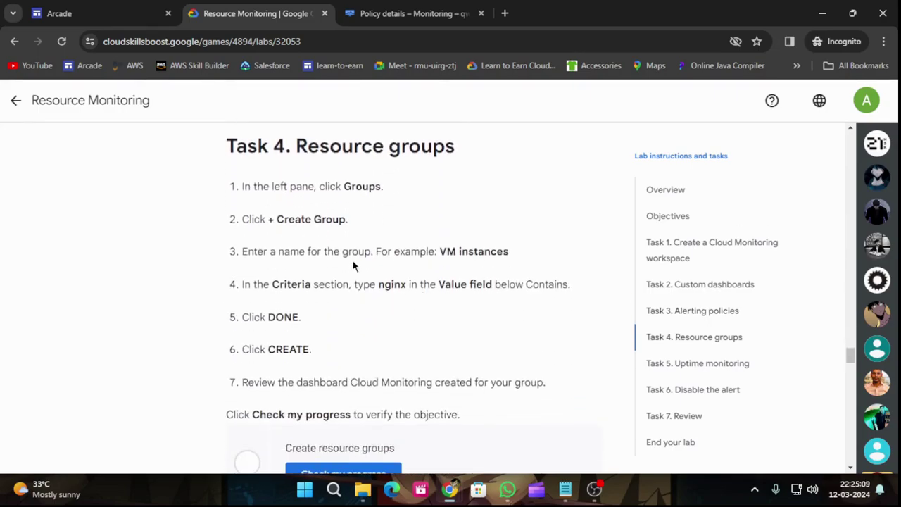
{"action": "left_click", "coordinate": [365, 8]}
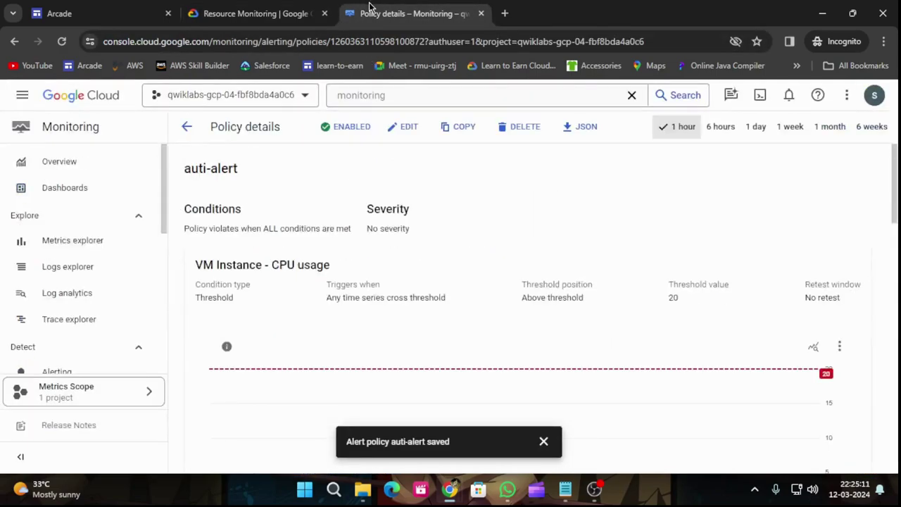
Open the Monitoring Groups page and copy the group name 'VM instances' from the lab instructions.
{"action": "left_click", "coordinate": [544, 442]}
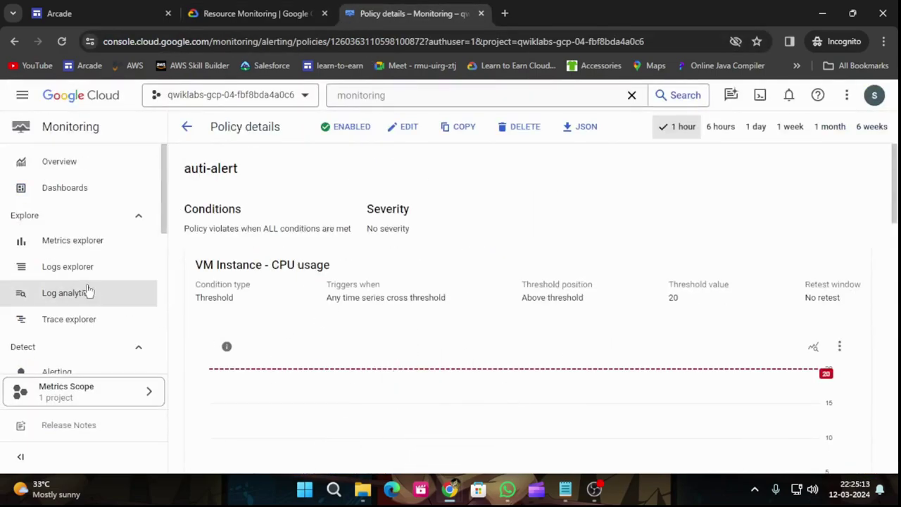
{"action": "scroll", "coordinate": [95, 292], "scroll_direction": "down", "scroll_amount": 3}
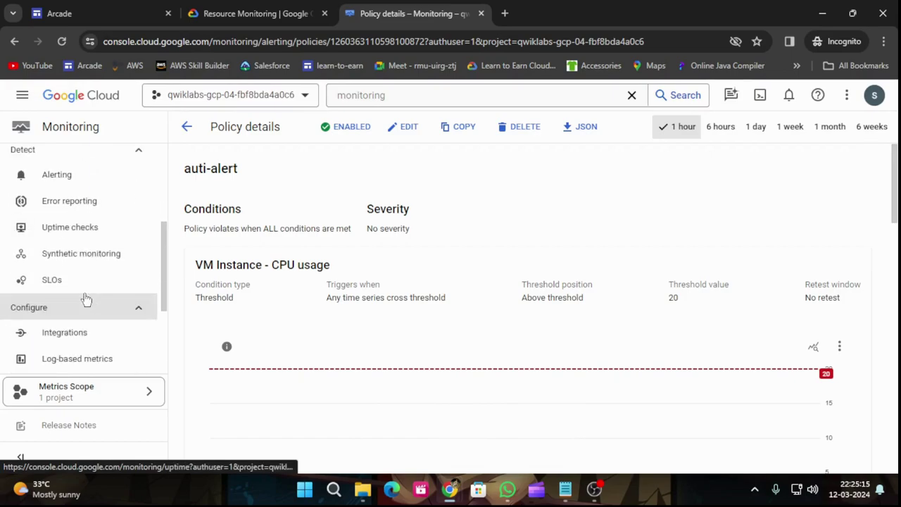
{"action": "scroll", "coordinate": [88, 303], "scroll_direction": "down", "scroll_amount": 3}
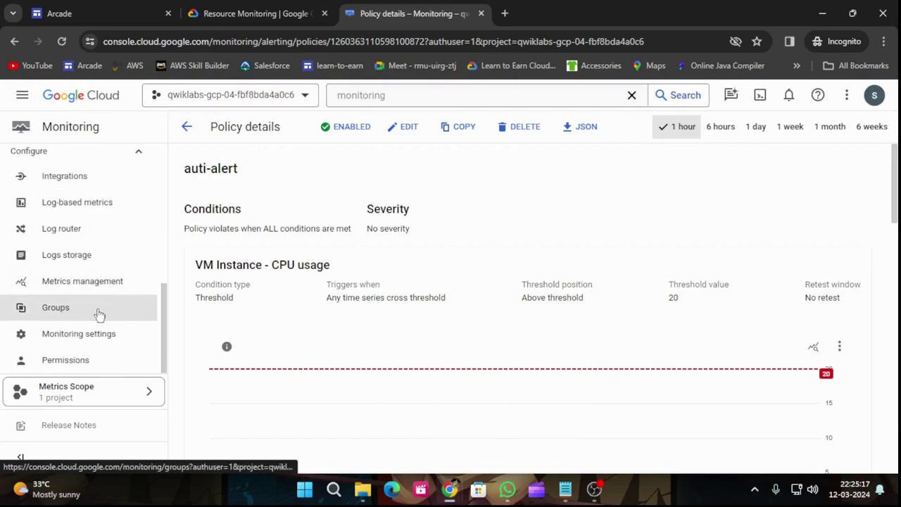
{"action": "left_click", "coordinate": [98, 314]}
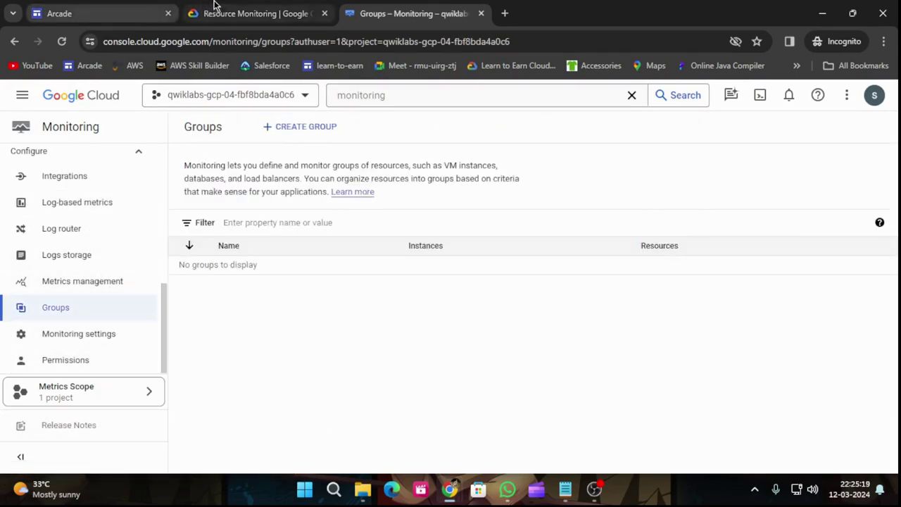
{"action": "left_click", "coordinate": [214, 7]}
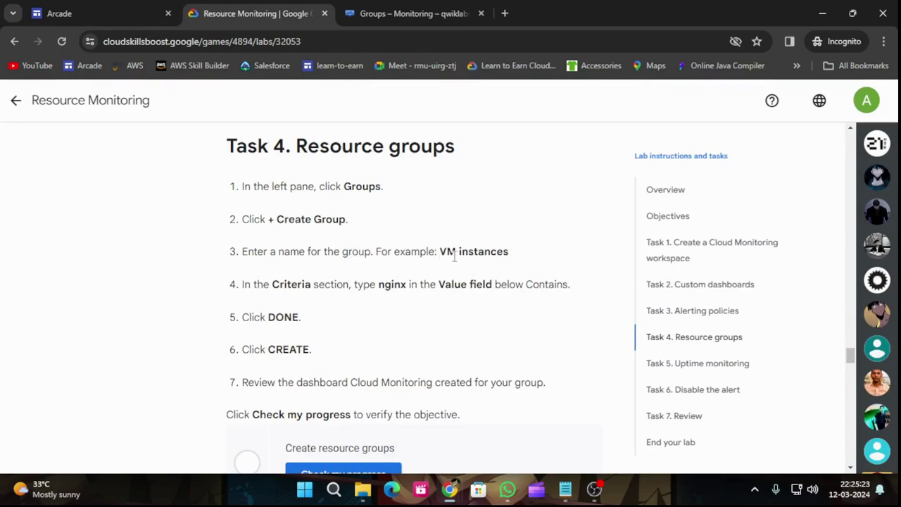
{"action": "left_click_drag", "start_coordinate": [440, 252], "coordinate": [508, 253]}
{"action": "key", "text": "ctrl+c"}
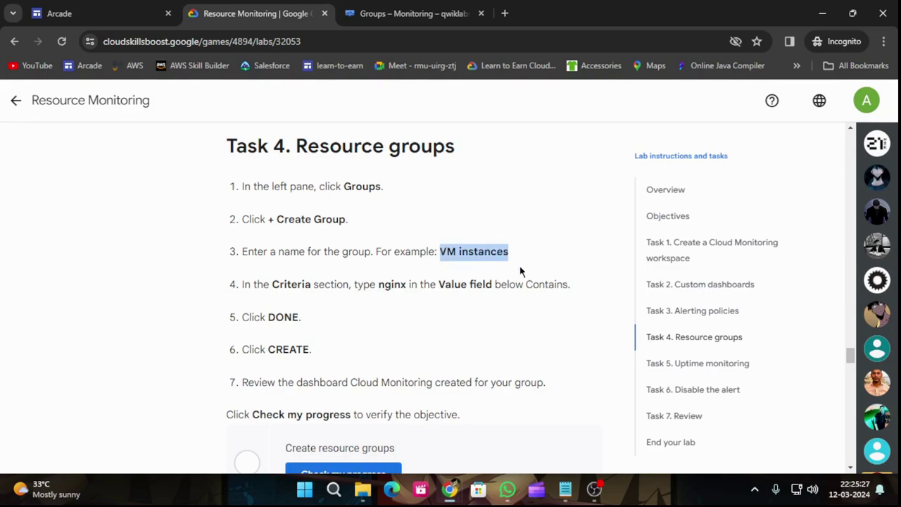
{"action": "left_click", "coordinate": [411, 14]}
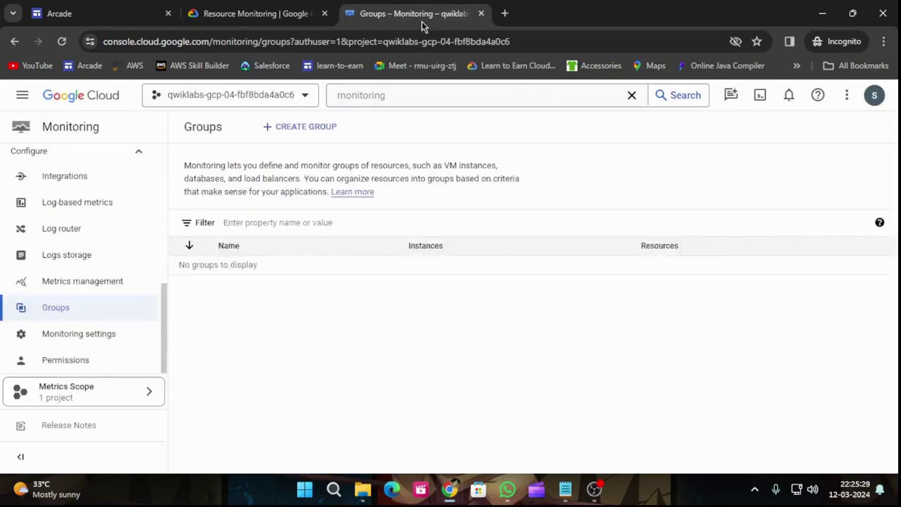
Start a new group named 'VM instances' and copy the criterion value nginx.
{"action": "left_click", "coordinate": [299, 125]}
{"action": "left_click", "coordinate": [246, 199]}
{"action": "key", "text": "ctrl+v"}
{"action": "left_click", "coordinate": [286, 8]}
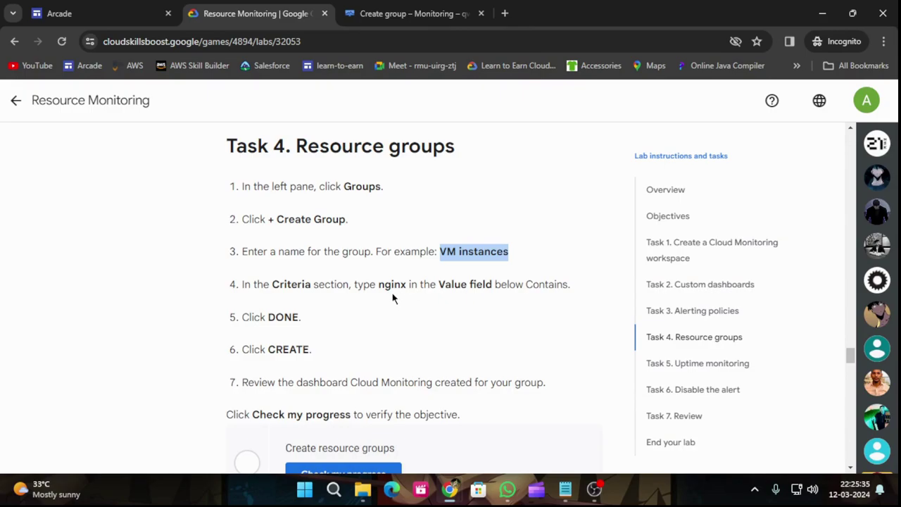
{"action": "left_click_drag", "start_coordinate": [379, 285], "coordinate": [407, 284]}
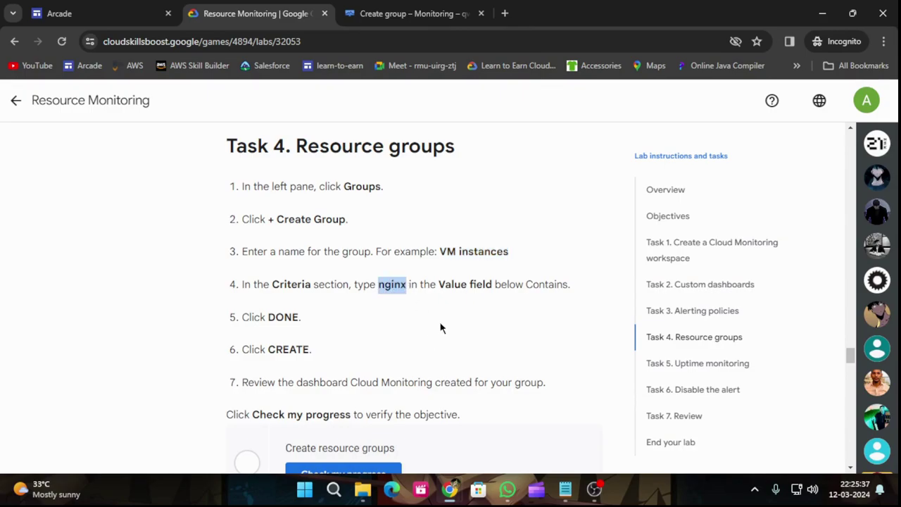
{"action": "left_click", "coordinate": [380, 8]}
Add the criterion Name contains nginx and create the group.
{"action": "left_click", "coordinate": [251, 318]}
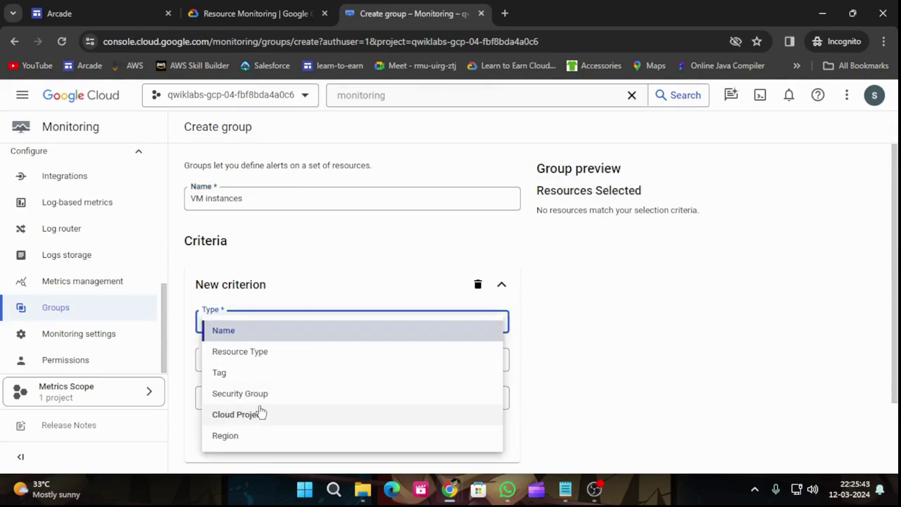
{"action": "left_click", "coordinate": [262, 8]}
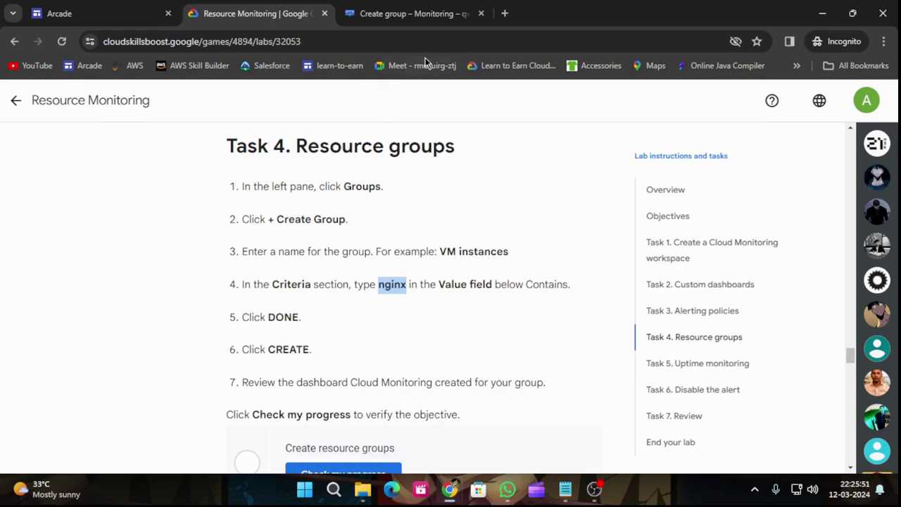
{"action": "left_click", "coordinate": [366, 7]}
{"action": "left_click", "coordinate": [555, 336]}
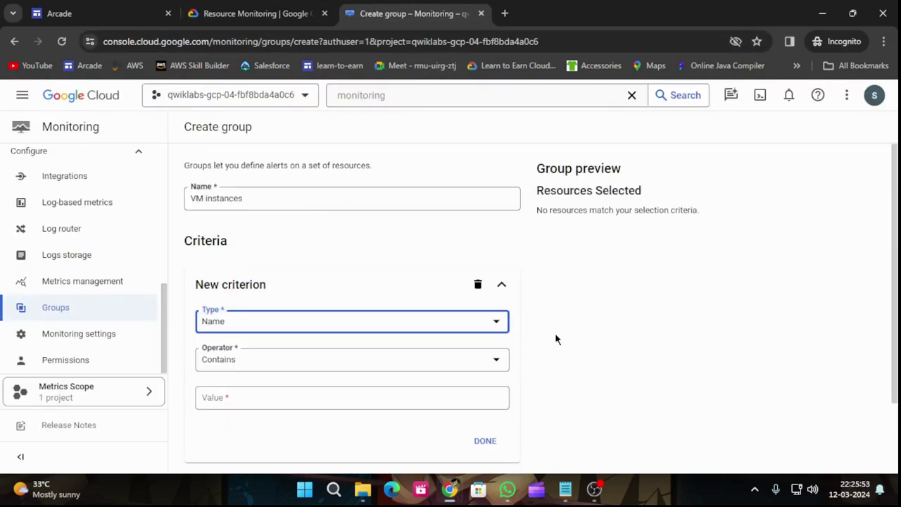
{"action": "left_click", "coordinate": [256, 393]}
{"action": "type", "text": "nginx"}
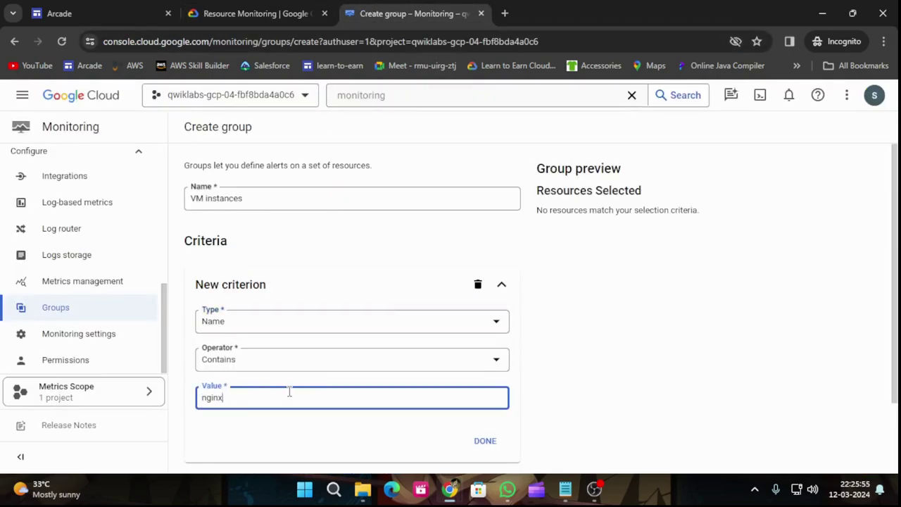
{"action": "left_click", "coordinate": [269, 13]}
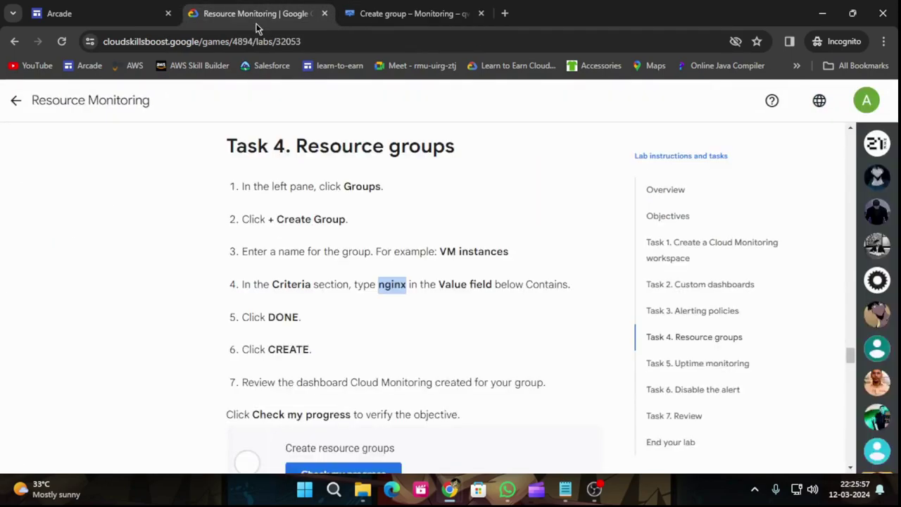
{"action": "scroll", "coordinate": [322, 290], "scroll_direction": "down", "scroll_amount": 2}
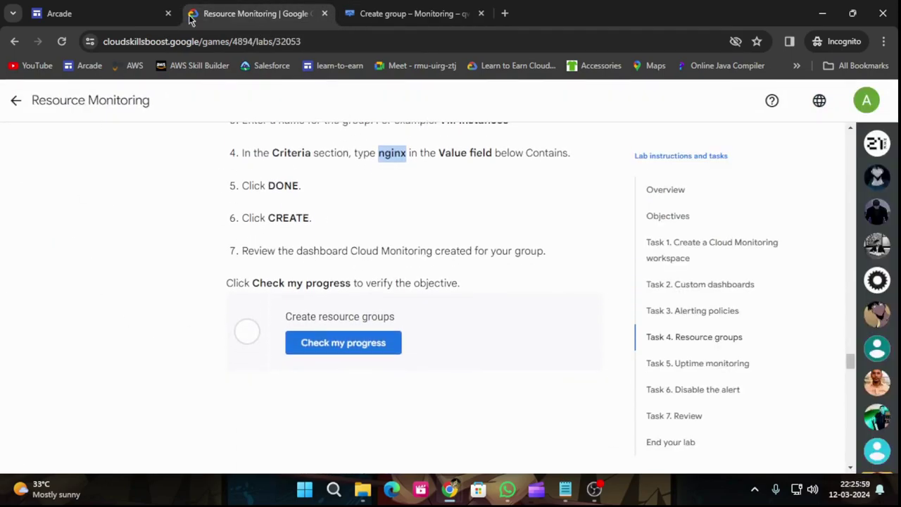
{"action": "left_click", "coordinate": [367, 14]}
{"action": "scroll", "coordinate": [304, 199], "scroll_direction": "down", "scroll_amount": 1}
{"action": "left_click", "coordinate": [478, 359]}
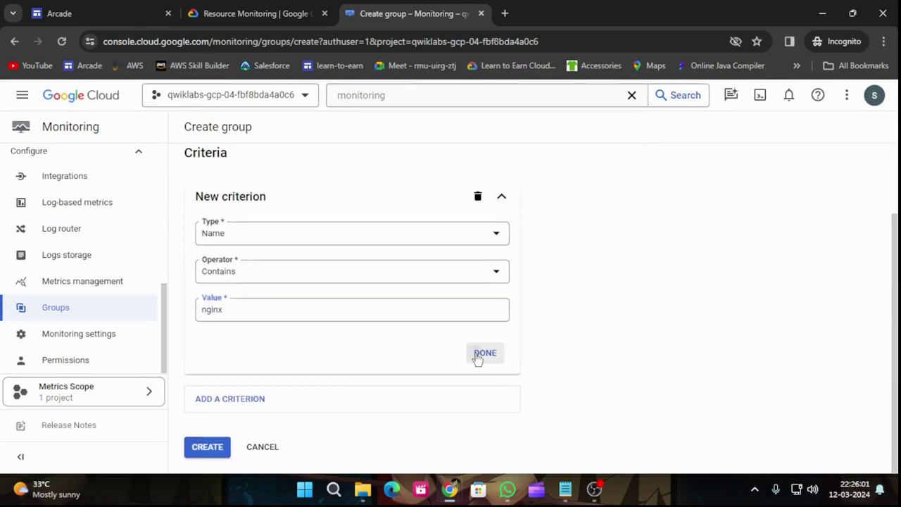
{"action": "left_click", "coordinate": [206, 345]}
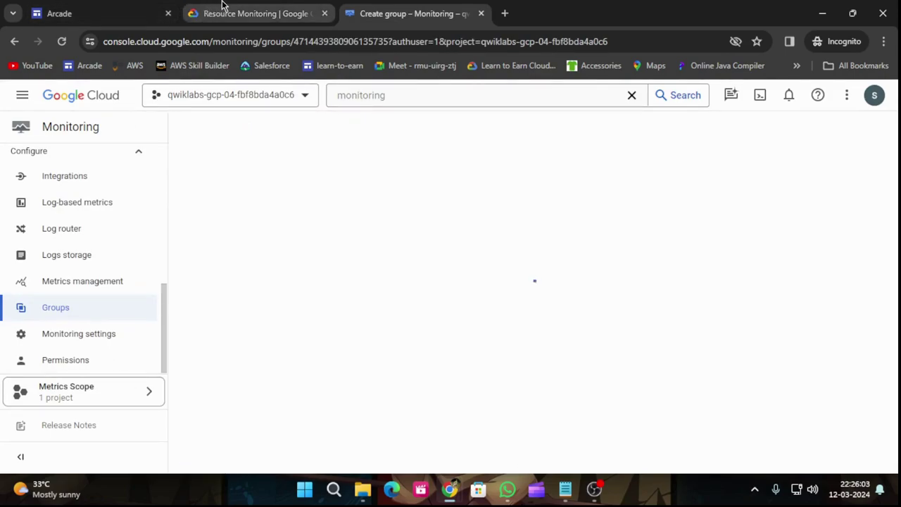
Verify the Create resource groups task in the lab, then view the VM instances group's CPU charts.
{"action": "left_click", "coordinate": [248, 5]}
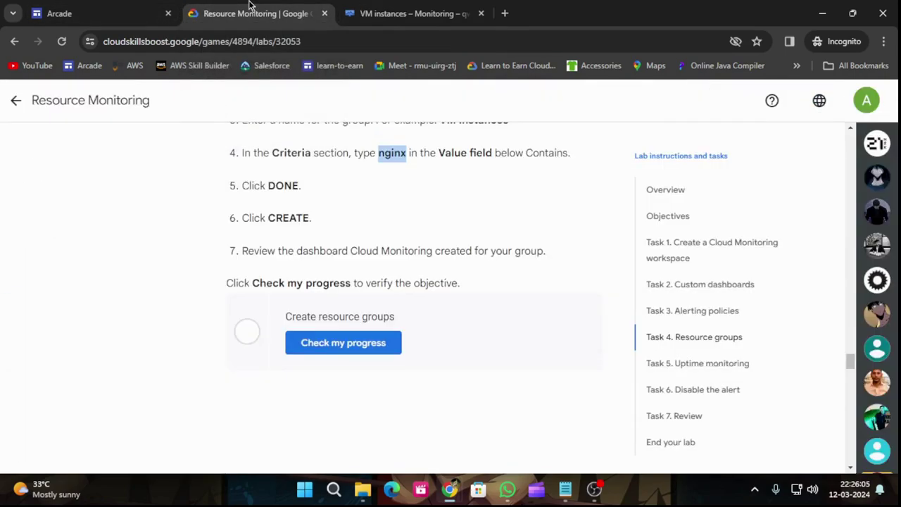
{"action": "left_click", "coordinate": [383, 350]}
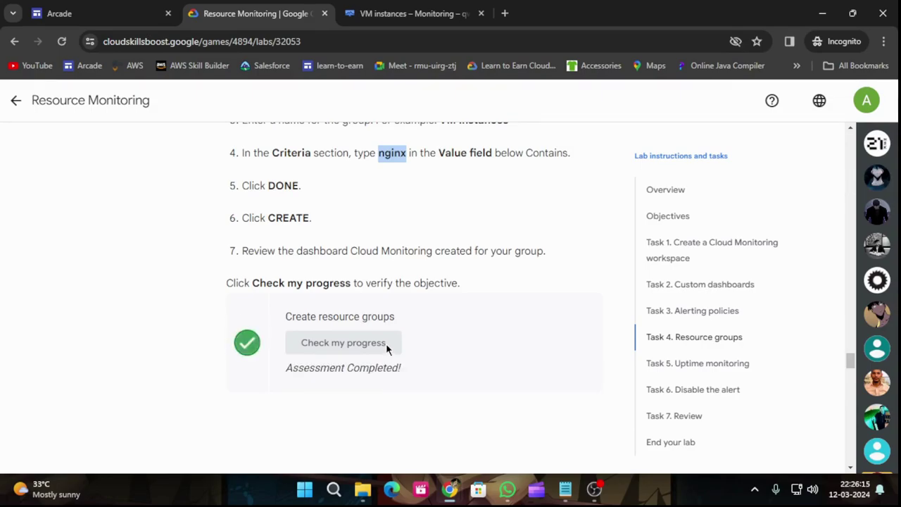
{"action": "scroll", "coordinate": [386, 343], "scroll_direction": "down", "scroll_amount": 10}
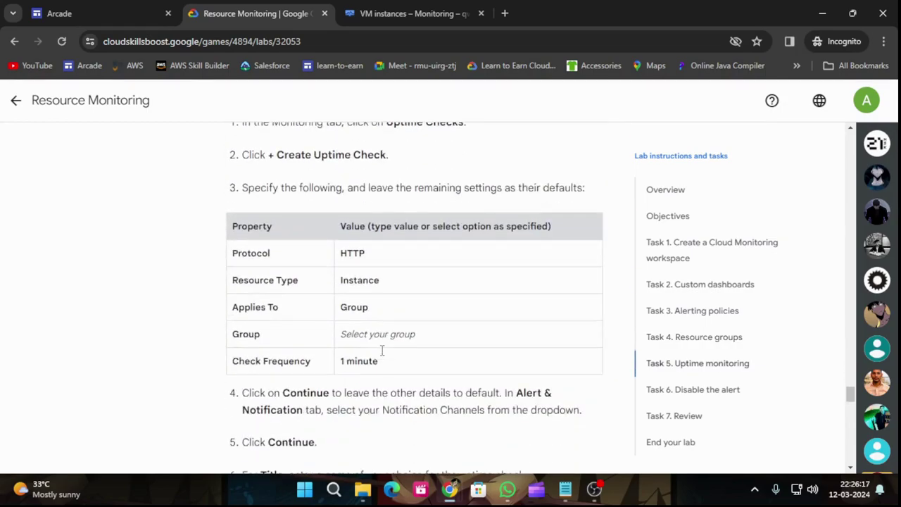
{"action": "scroll", "coordinate": [382, 350], "scroll_direction": "up", "scroll_amount": 2}
{"action": "left_click", "coordinate": [414, 14]}
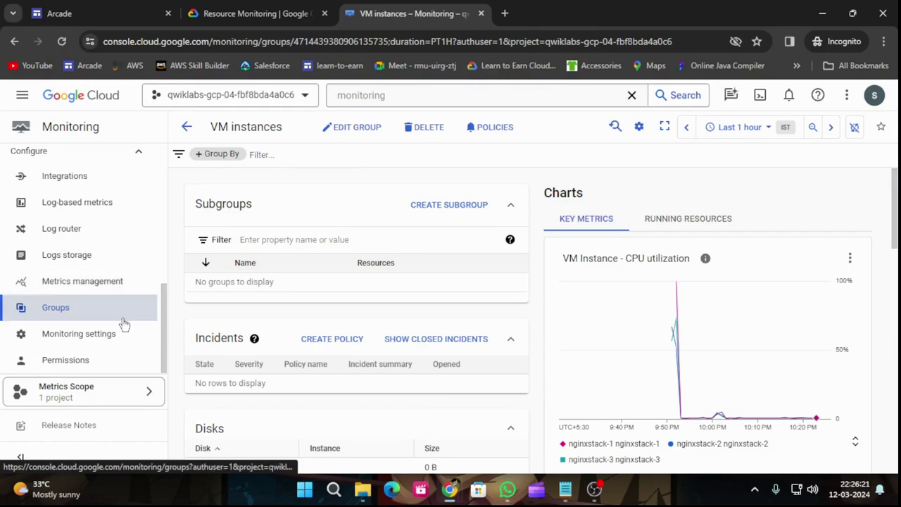
{"action": "scroll", "coordinate": [123, 327], "scroll_direction": "up", "scroll_amount": 1}
{"action": "scroll", "coordinate": [121, 326], "scroll_direction": "up", "scroll_amount": 3}
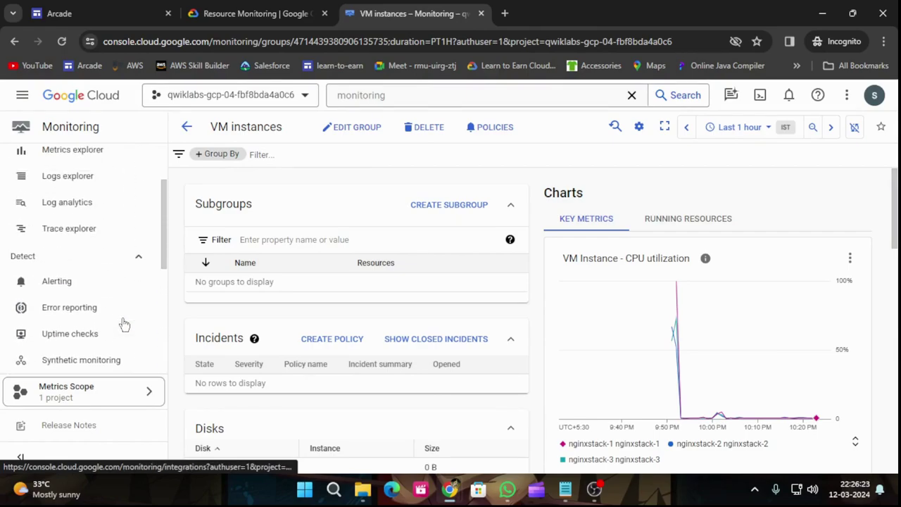
On the Uptime checks page, dismiss the internal IP tip and start a new uptime check.
{"action": "left_click", "coordinate": [91, 338]}
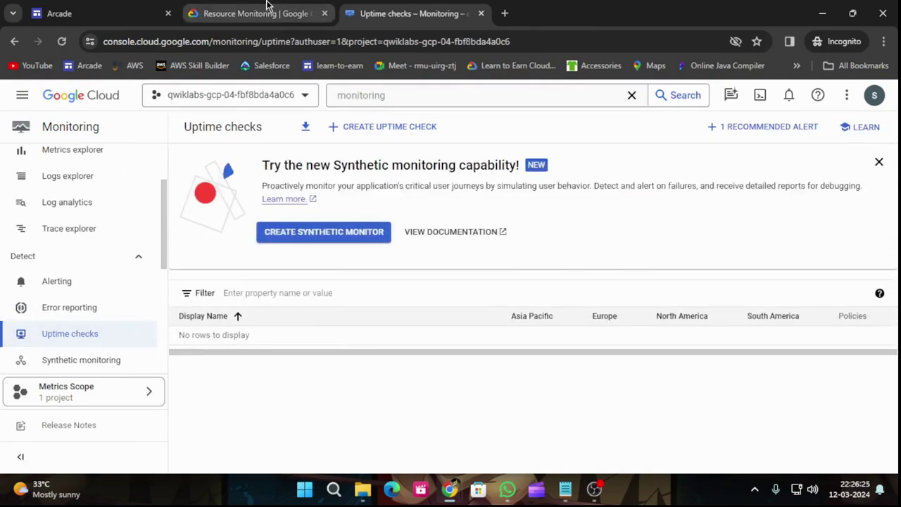
{"action": "left_click", "coordinate": [271, 8]}
{"action": "scroll", "coordinate": [303, 246], "scroll_direction": "down", "scroll_amount": 3}
{"action": "scroll", "coordinate": [306, 262], "scroll_direction": "up", "scroll_amount": 1}
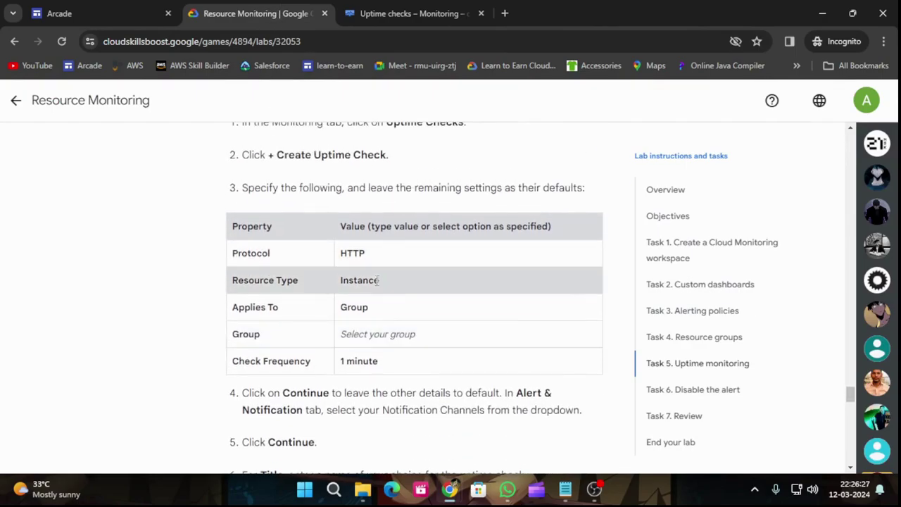
{"action": "left_click", "coordinate": [399, 5]}
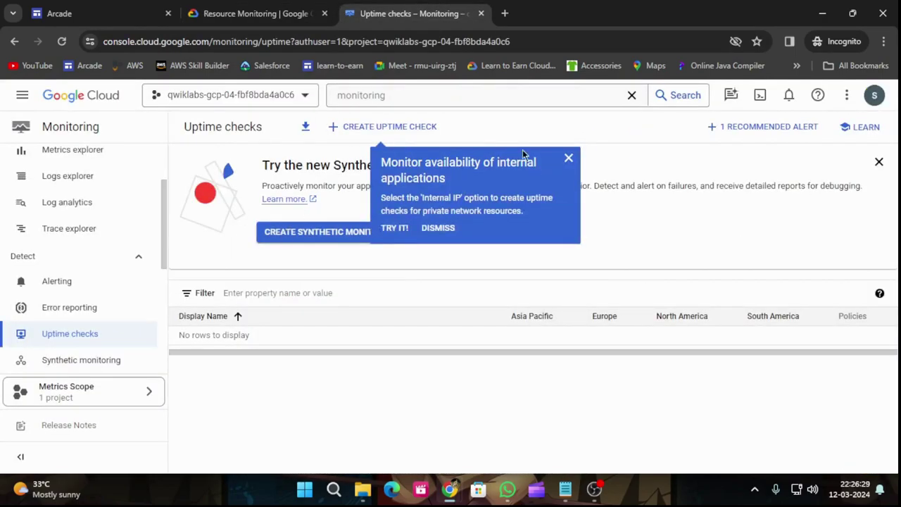
{"action": "left_click", "coordinate": [569, 156]}
{"action": "left_click", "coordinate": [391, 127]}
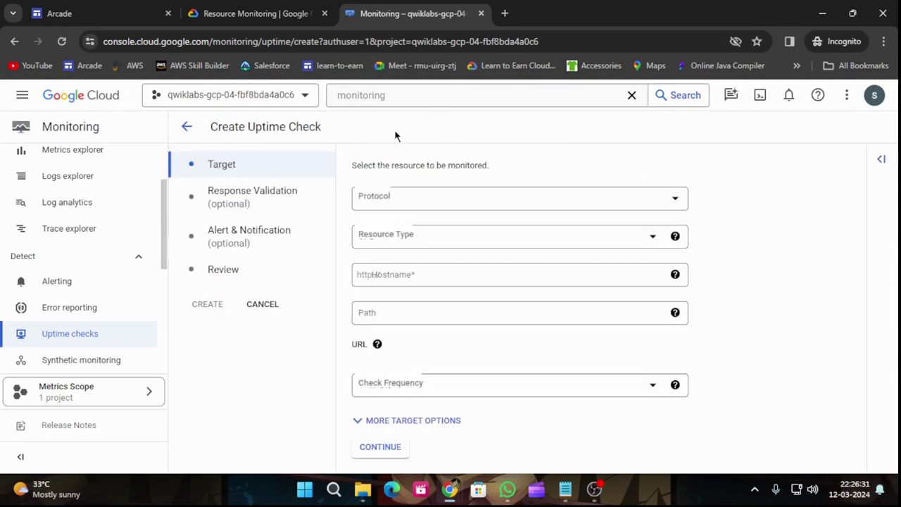
{"action": "left_click", "coordinate": [279, 6]}
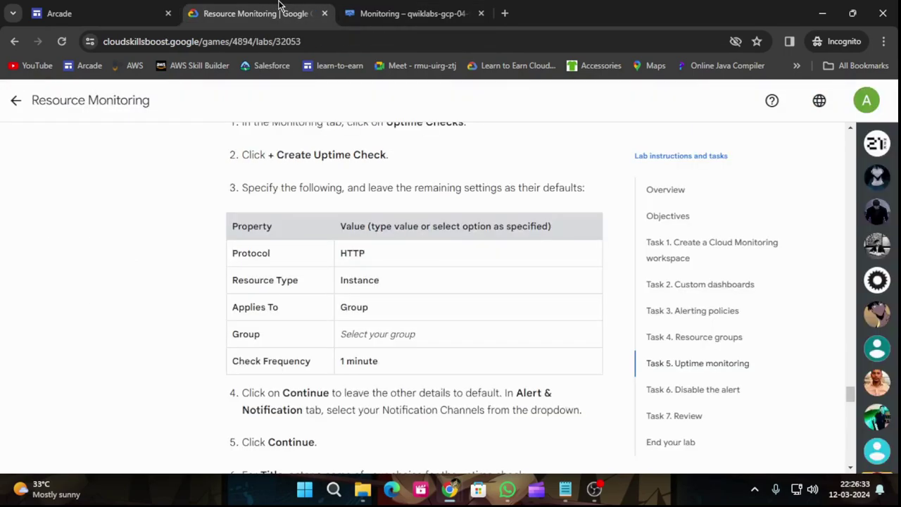
{"action": "left_click", "coordinate": [394, 13]}
Target the HTTP check at Instance resources in the 'VM instances' group, checking every 1 minute.
{"action": "left_click", "coordinate": [421, 238]}
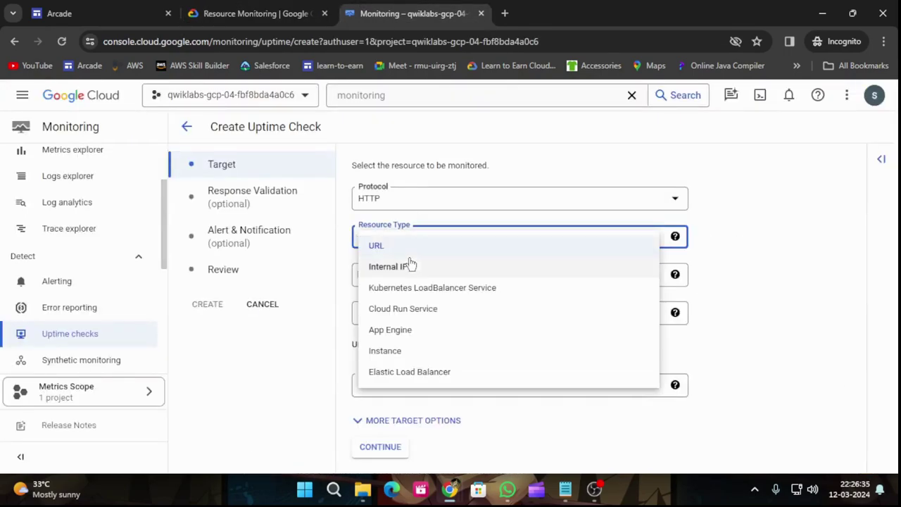
{"action": "left_click", "coordinate": [409, 263]}
{"action": "left_click", "coordinate": [394, 238]}
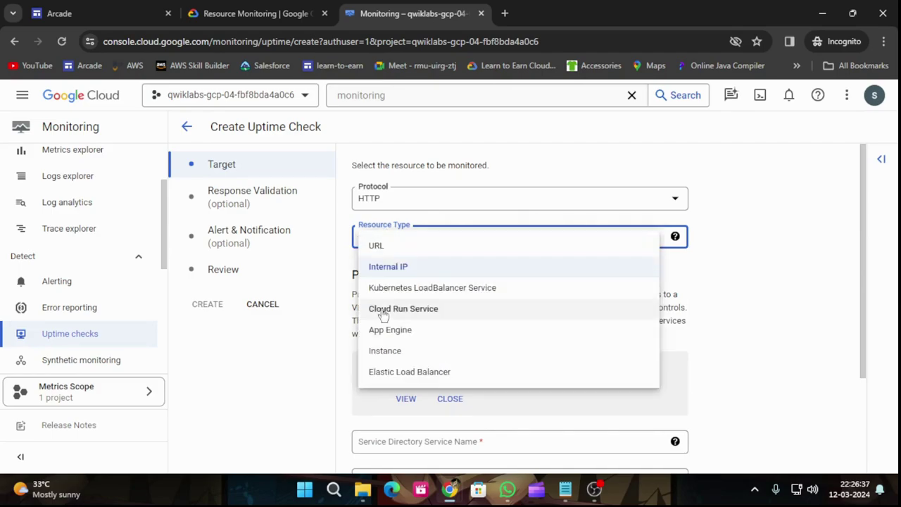
{"action": "left_click", "coordinate": [396, 350]}
{"action": "left_click", "coordinate": [381, 317]}
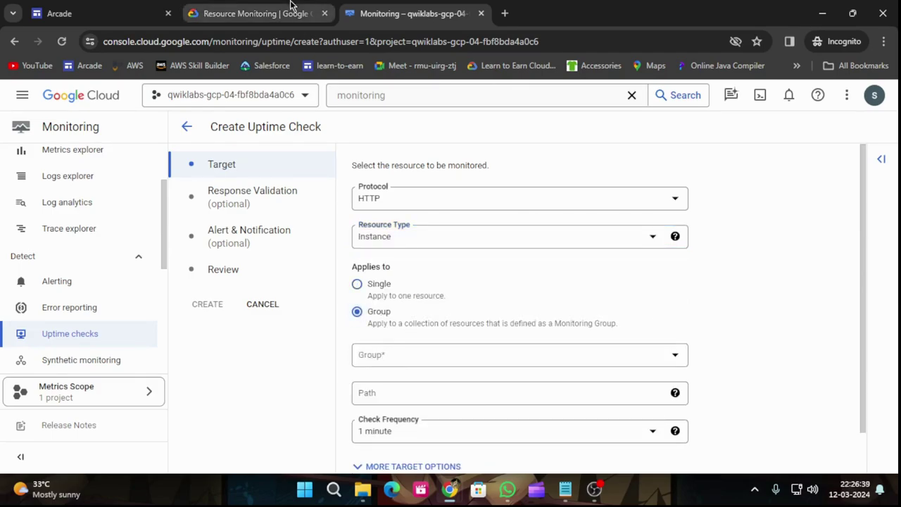
{"action": "left_click", "coordinate": [293, 9]}
{"action": "scroll", "coordinate": [382, 331], "scroll_direction": "down", "scroll_amount": 1}
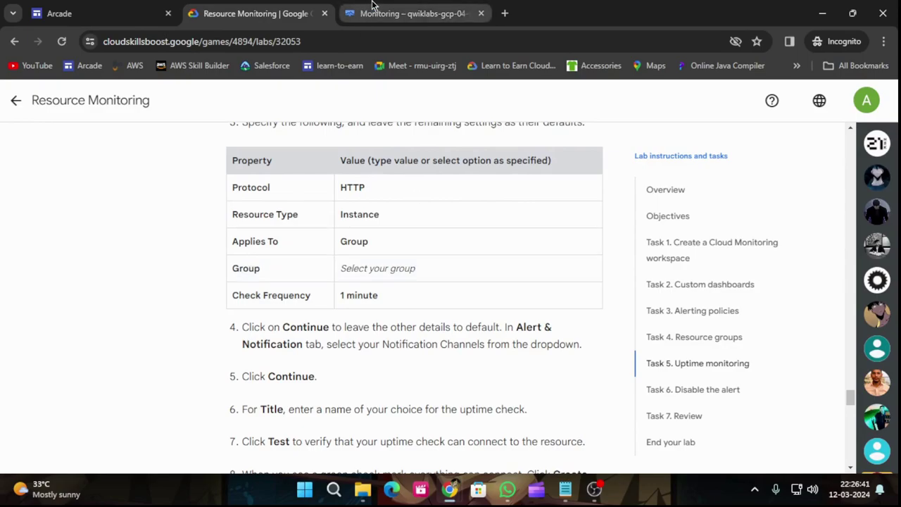
{"action": "left_click", "coordinate": [374, 9]}
{"action": "left_click", "coordinate": [396, 358]}
{"action": "left_click", "coordinate": [394, 365]}
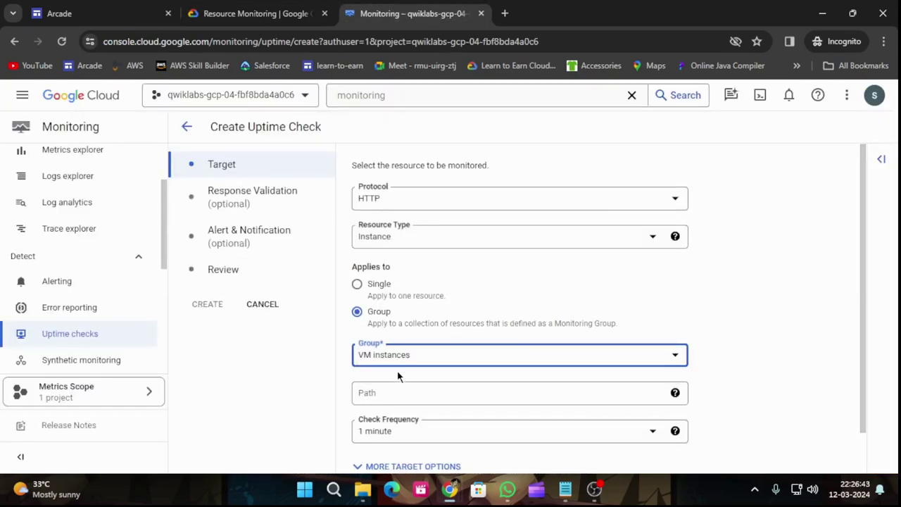
{"action": "scroll", "coordinate": [398, 372], "scroll_direction": "down", "scroll_amount": 1}
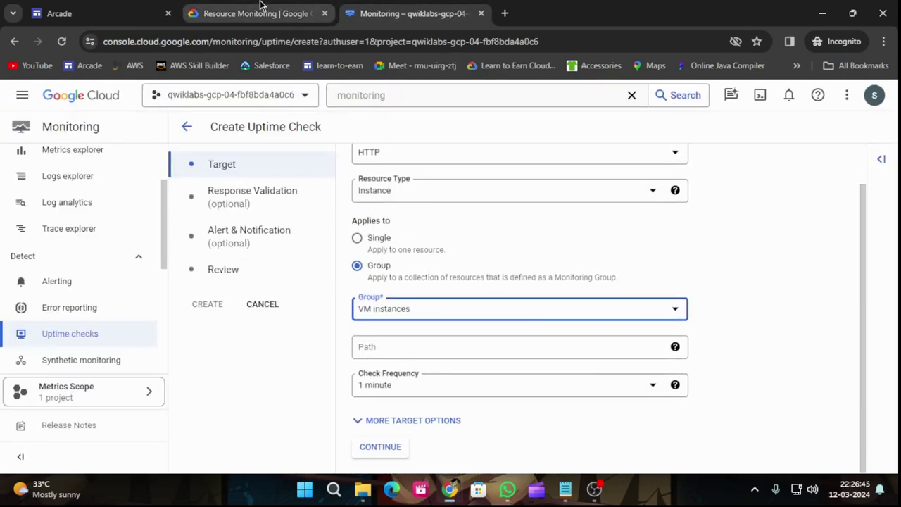
{"action": "left_click", "coordinate": [260, 9]}
{"action": "scroll", "coordinate": [309, 324], "scroll_direction": "down", "scroll_amount": 1}
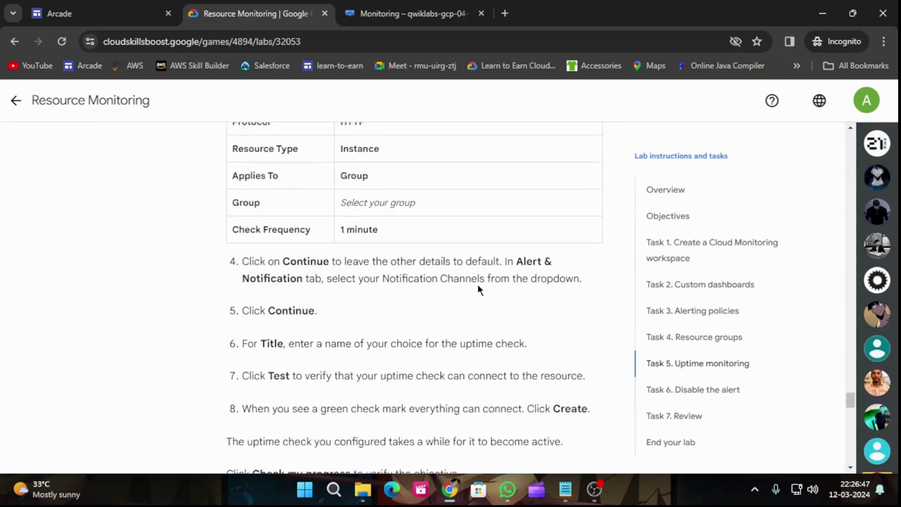
{"action": "left_click", "coordinate": [408, 11]}
Accept the default response validation settings and move on to alert settings.
{"action": "left_click", "coordinate": [380, 447]}
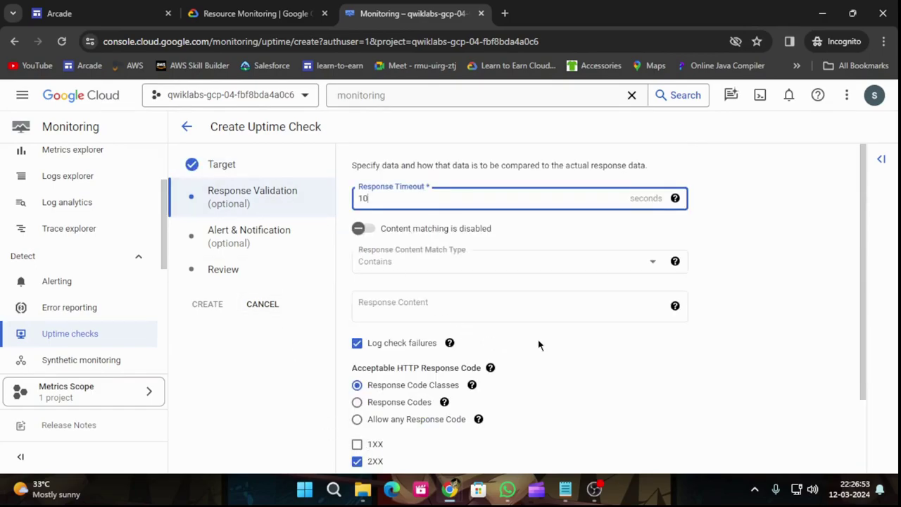
{"action": "scroll", "coordinate": [539, 344], "scroll_direction": "down", "scroll_amount": 3}
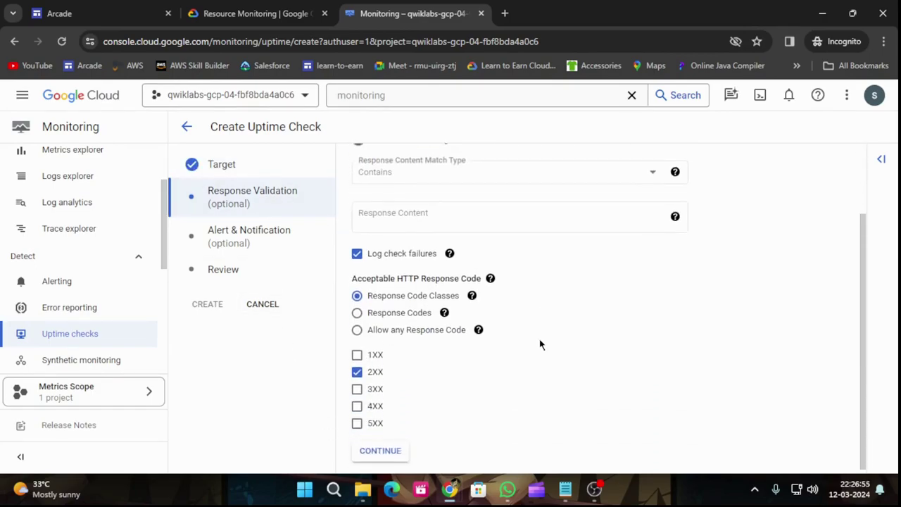
{"action": "left_click", "coordinate": [337, 13]}
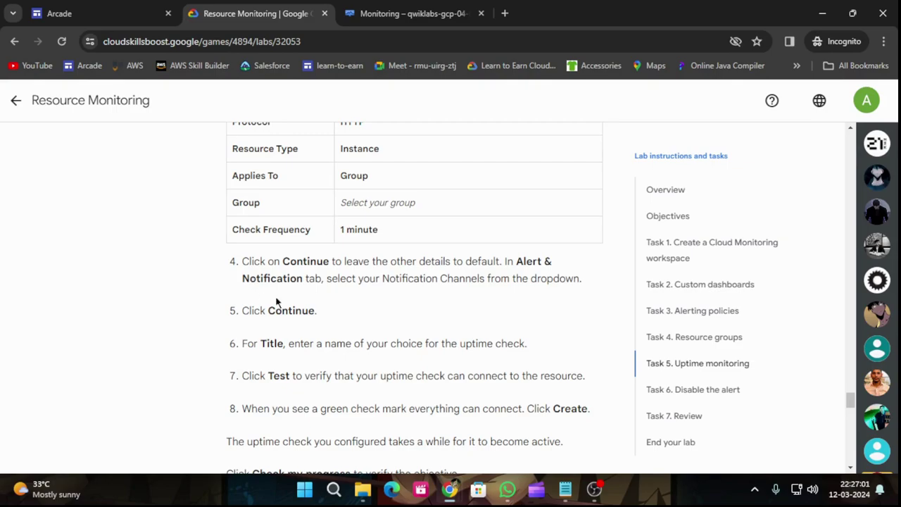
{"action": "left_click", "coordinate": [412, 13]}
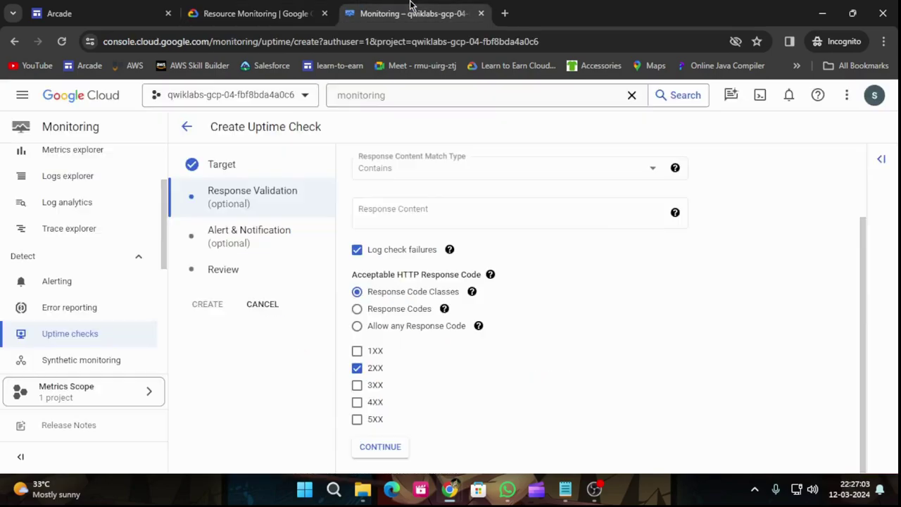
{"action": "left_click", "coordinate": [380, 447]}
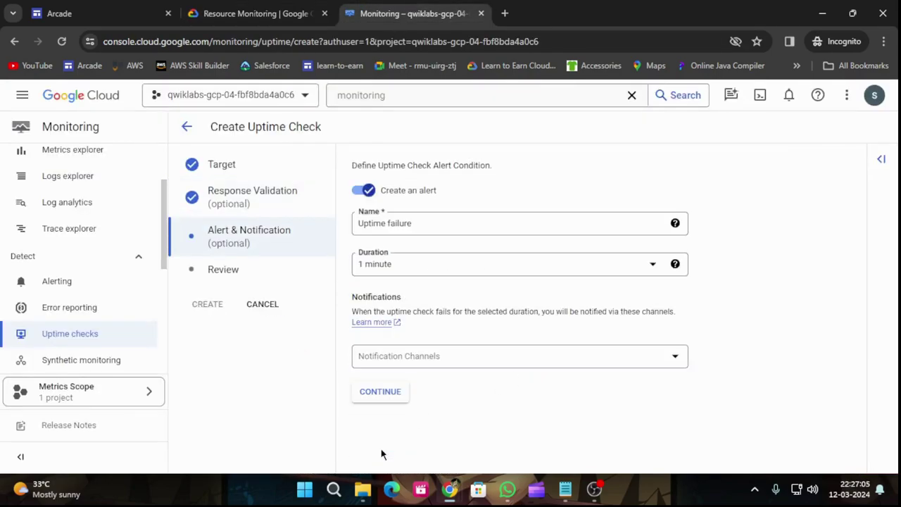
Send uptime failure alerts to the 'alert' email notification channel.
{"action": "left_click", "coordinate": [437, 360]}
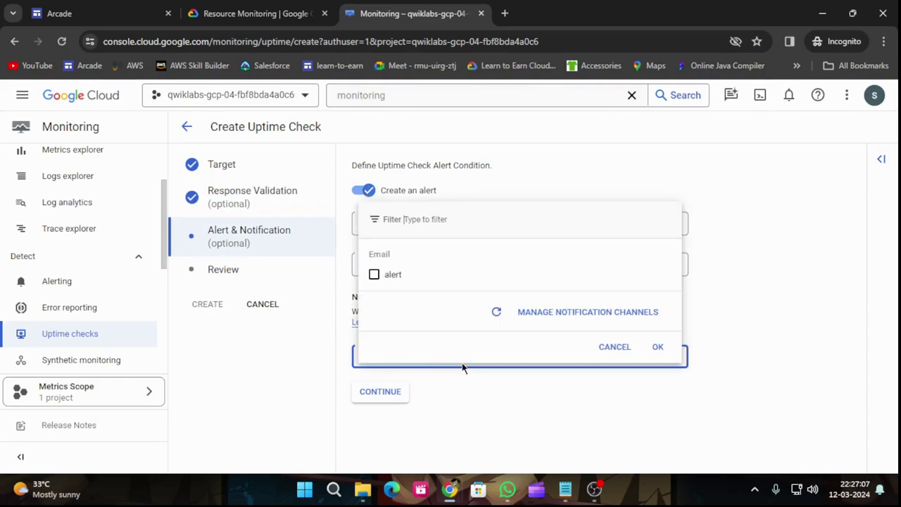
{"action": "left_click", "coordinate": [374, 274]}
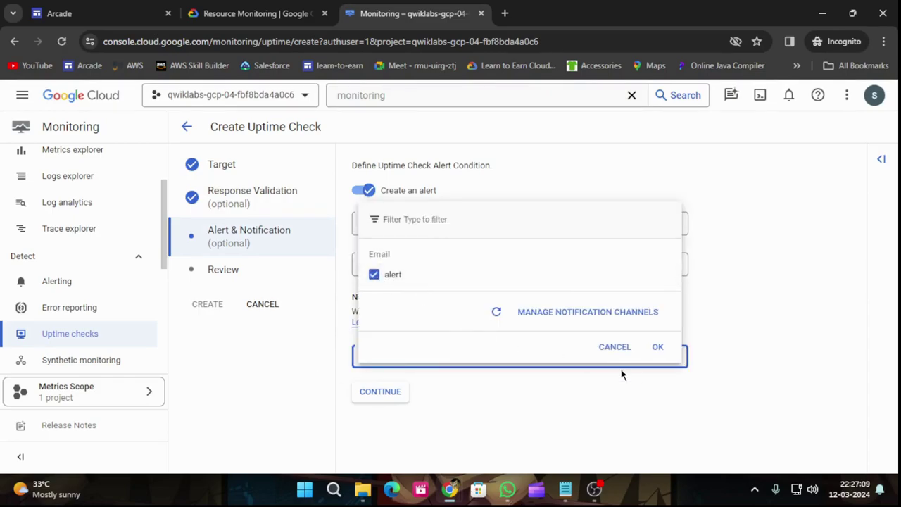
{"action": "left_click", "coordinate": [658, 347]}
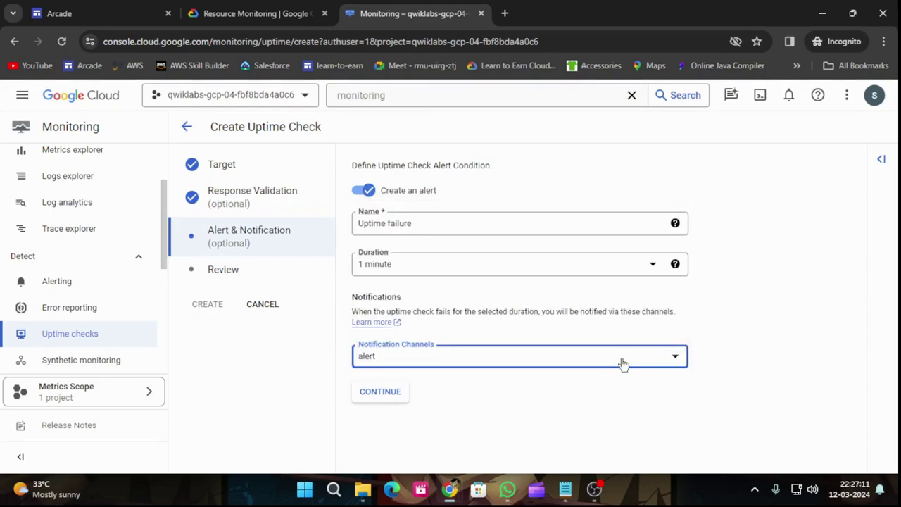
{"action": "left_click", "coordinate": [286, 7]}
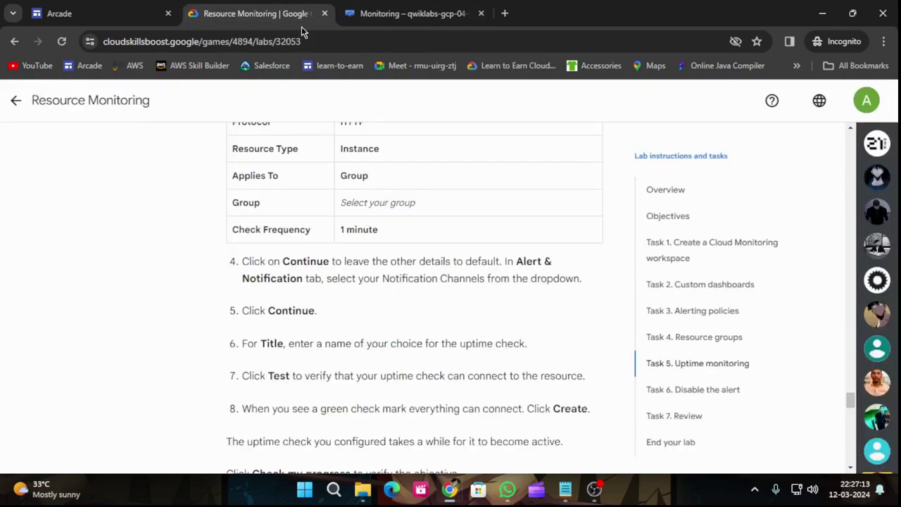
{"action": "scroll", "coordinate": [332, 235], "scroll_direction": "down", "scroll_amount": 1}
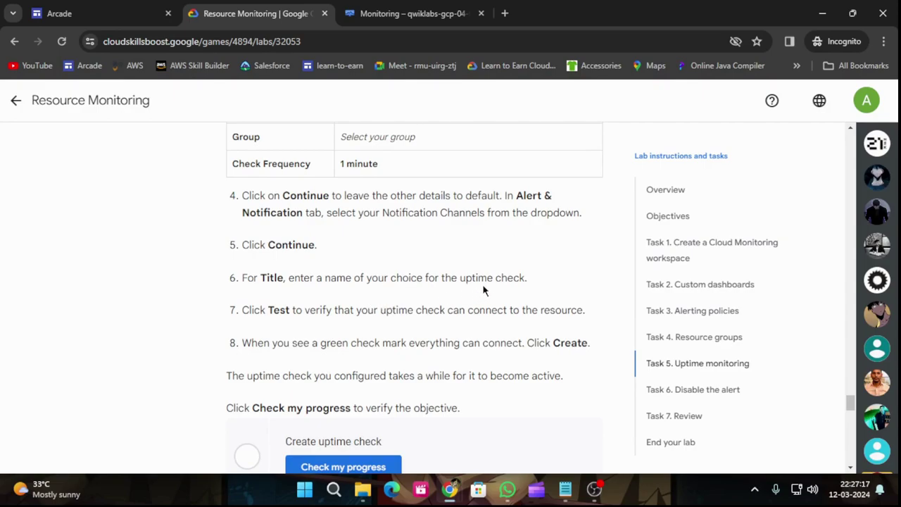
{"action": "left_click_drag", "start_coordinate": [461, 279], "coordinate": [520, 283]}
Give the uptime check the title 'auti-uptime' on the review page.
{"action": "left_click", "coordinate": [454, 8]}
{"action": "left_click", "coordinate": [387, 398]}
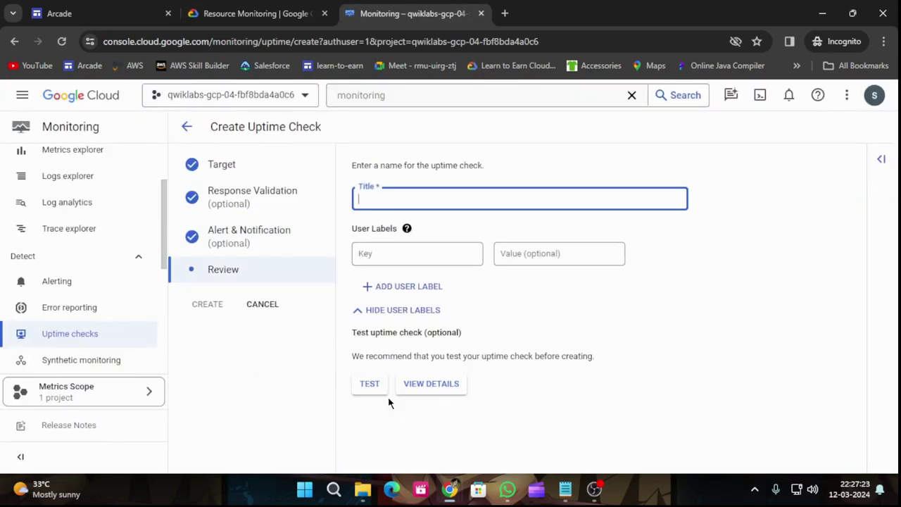
{"action": "type", "text": "auti"}
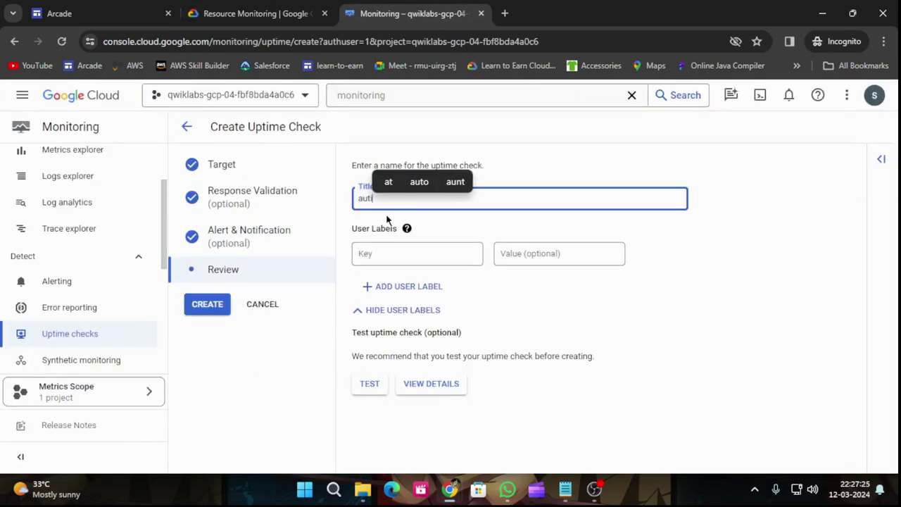
{"action": "type", "text": "-uptime check"}
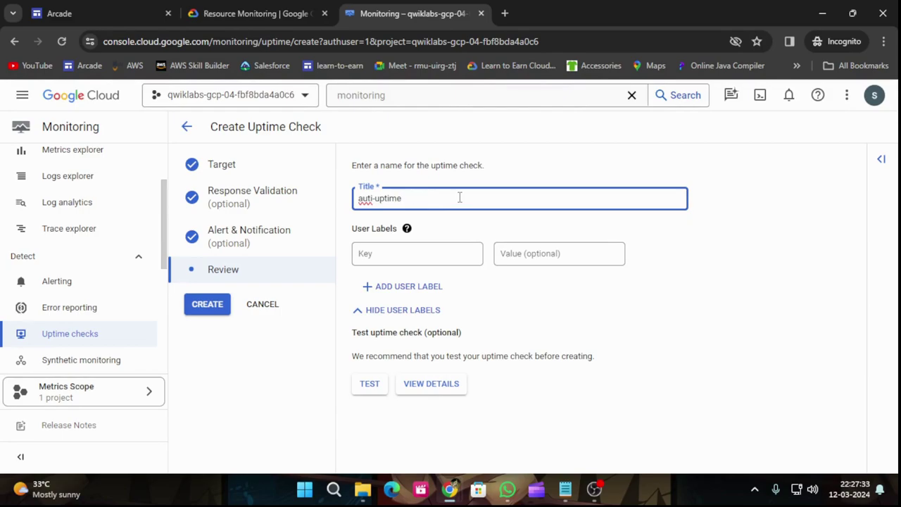
{"action": "left_click", "coordinate": [280, 6]}
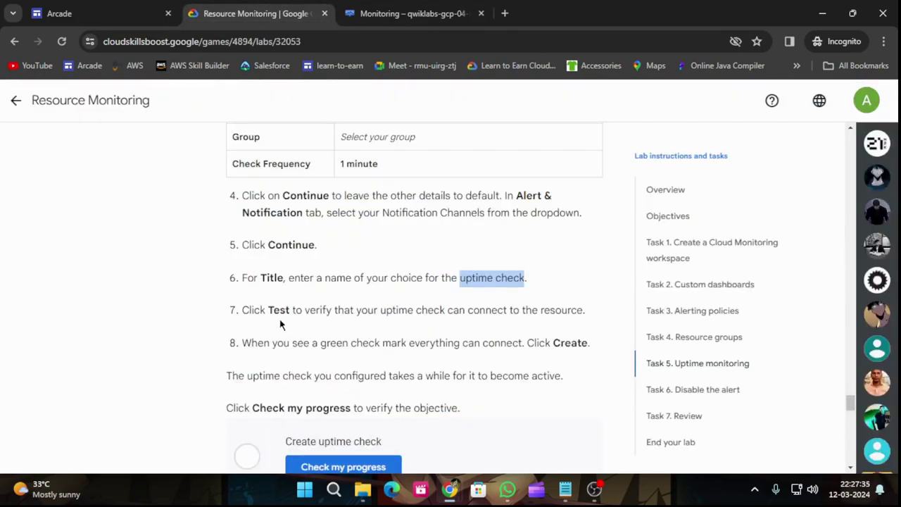
{"action": "left_click", "coordinate": [412, 13]}
Test the uptime check for a 200 OK result, then create it.
{"action": "left_click", "coordinate": [369, 384]}
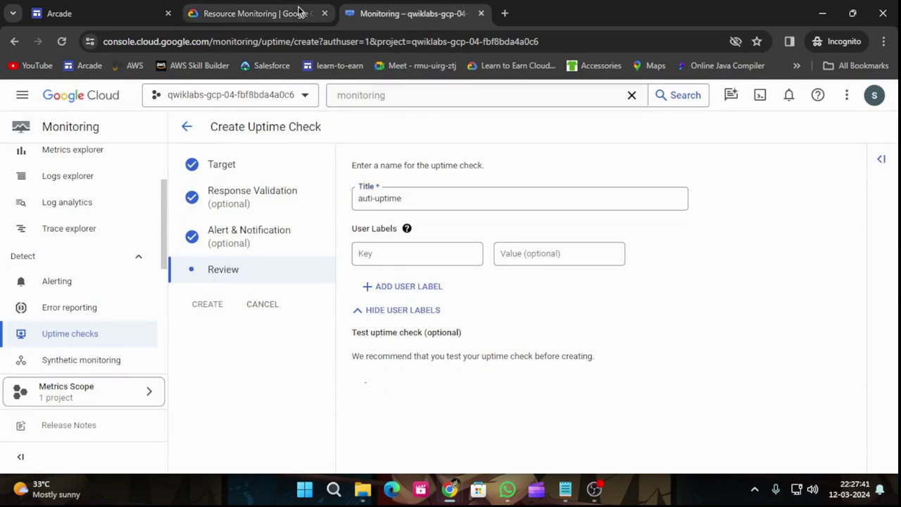
{"action": "left_click", "coordinate": [260, 11]}
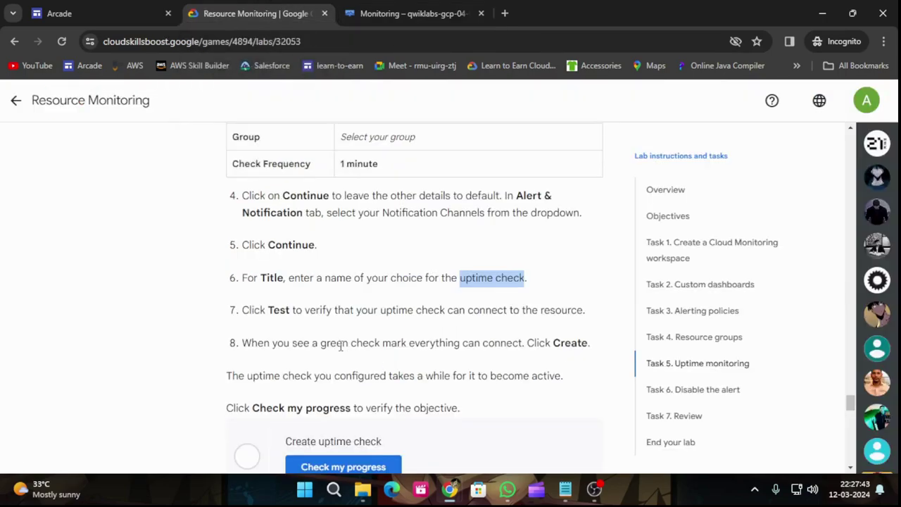
{"action": "scroll", "coordinate": [347, 348], "scroll_direction": "down", "scroll_amount": 1}
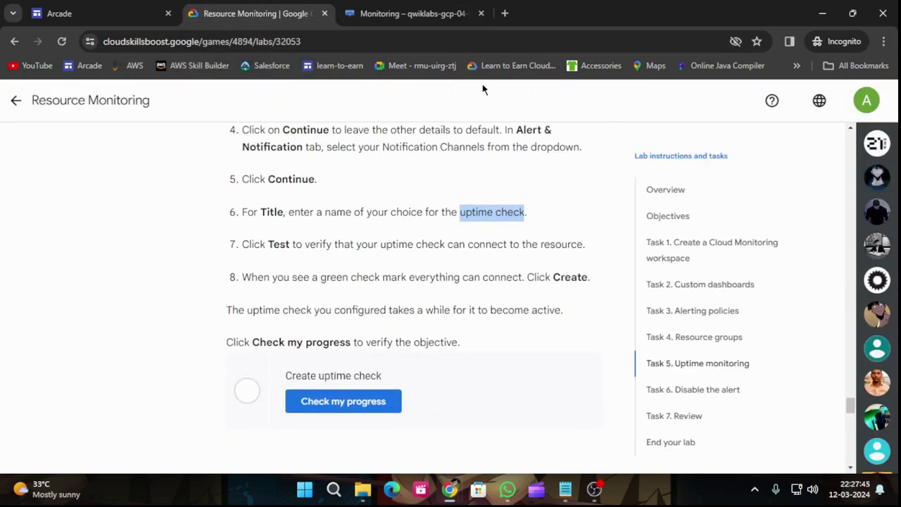
{"action": "left_click", "coordinate": [412, 13]}
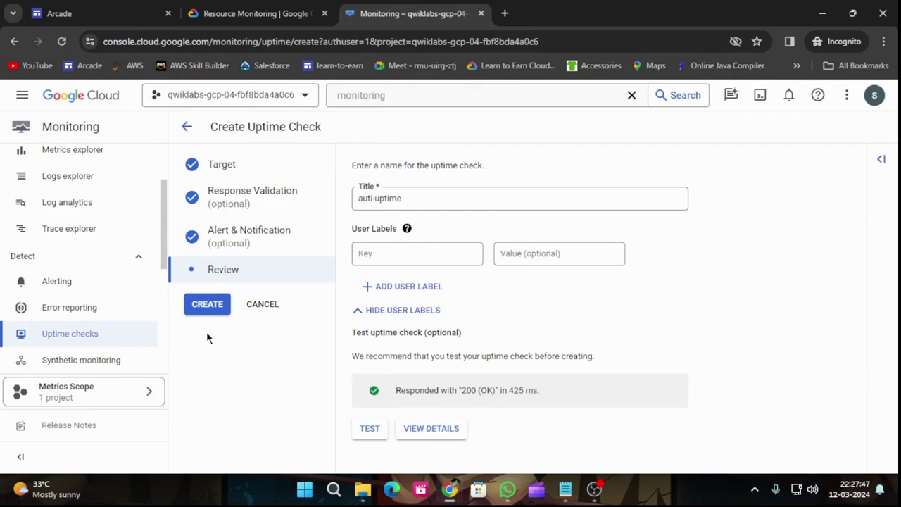
{"action": "left_click", "coordinate": [206, 304]}
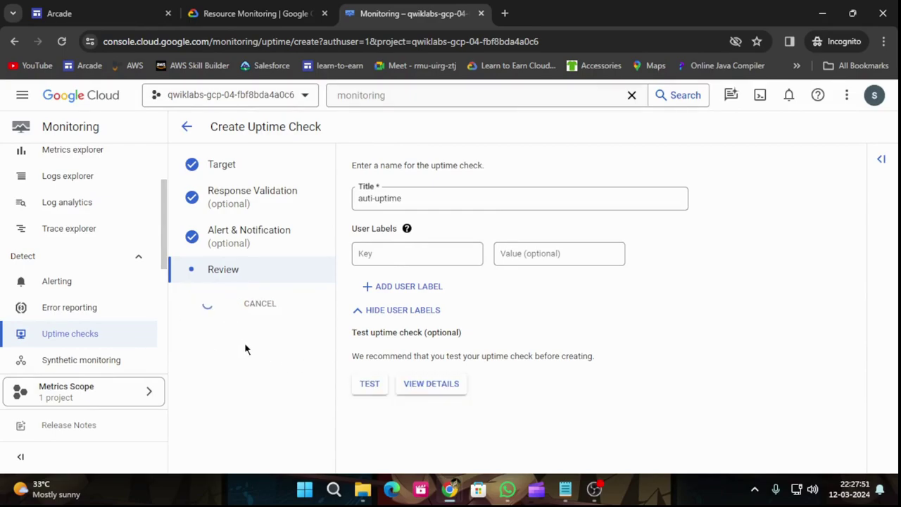
Submit the Create uptime check task for verification and bring Task 6, Disable the alert, into view.
{"action": "left_click", "coordinate": [208, 7]}
{"action": "scroll", "coordinate": [406, 330], "scroll_direction": "down", "scroll_amount": 1}
{"action": "left_click", "coordinate": [369, 333]}
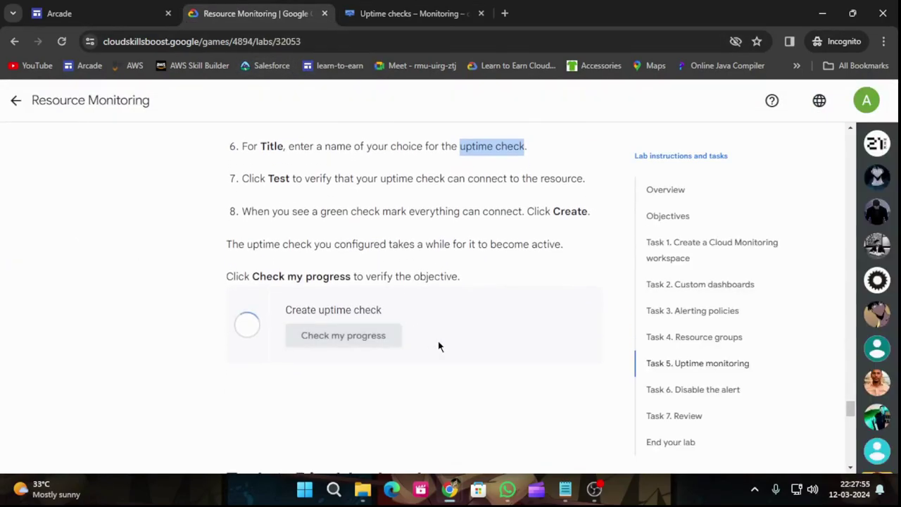
{"action": "scroll", "coordinate": [438, 337], "scroll_direction": "down", "scroll_amount": 2}
{"action": "scroll", "coordinate": [454, 326], "scroll_direction": "down", "scroll_amount": 3}
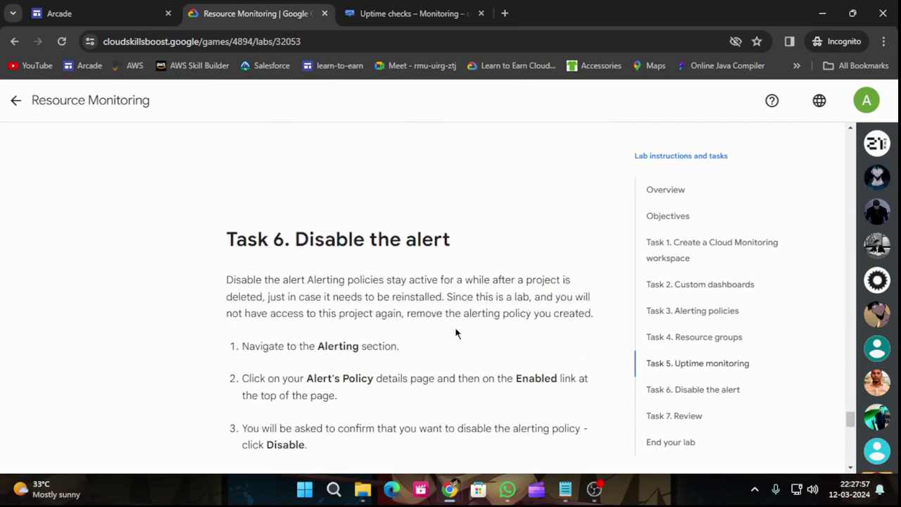
{"action": "scroll", "coordinate": [455, 327], "scroll_direction": "down", "scroll_amount": 5}
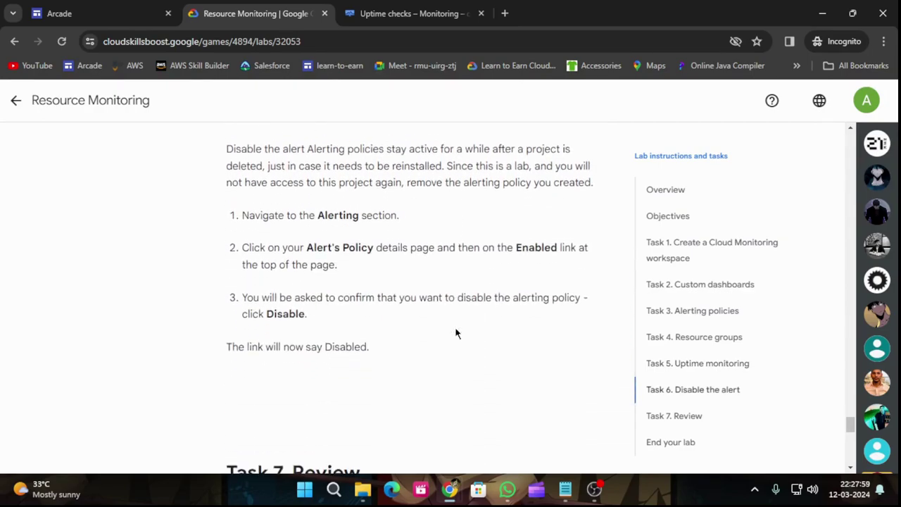
{"action": "scroll", "coordinate": [444, 326], "scroll_direction": "up", "scroll_amount": 5}
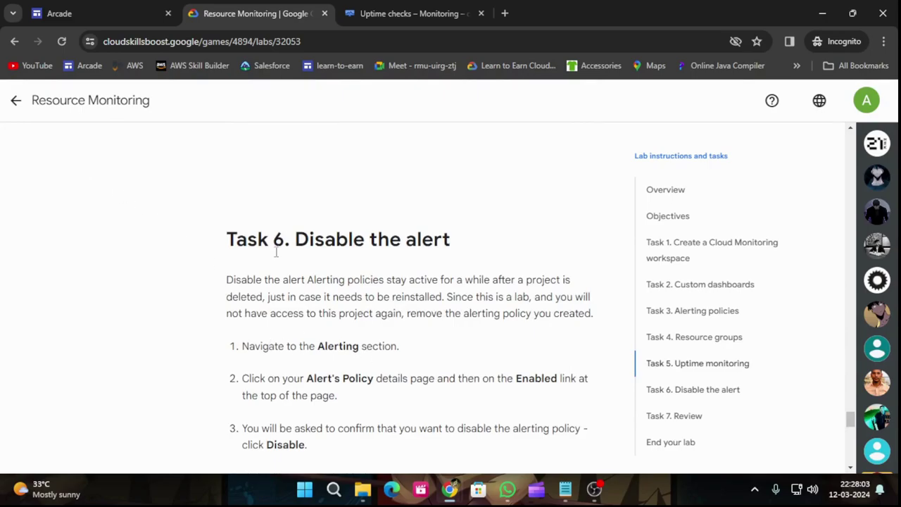
Return to the Arcade lab list and reopen the Resource Monitoring lab from Start Your Certification Journey Here.
{"action": "left_click", "coordinate": [15, 100]}
{"action": "scroll", "coordinate": [506, 352], "scroll_direction": "down", "scroll_amount": 8}
{"action": "scroll", "coordinate": [505, 352], "scroll_direction": "down", "scroll_amount": 6}
{"action": "scroll", "coordinate": [527, 364], "scroll_direction": "up", "scroll_amount": 2}
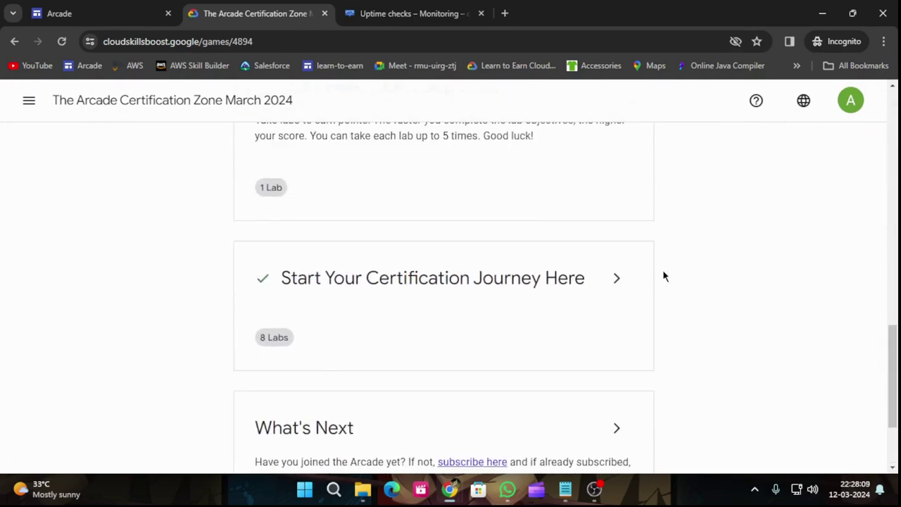
{"action": "left_click", "coordinate": [617, 278]}
{"action": "scroll", "coordinate": [493, 374], "scroll_direction": "down", "scroll_amount": 5}
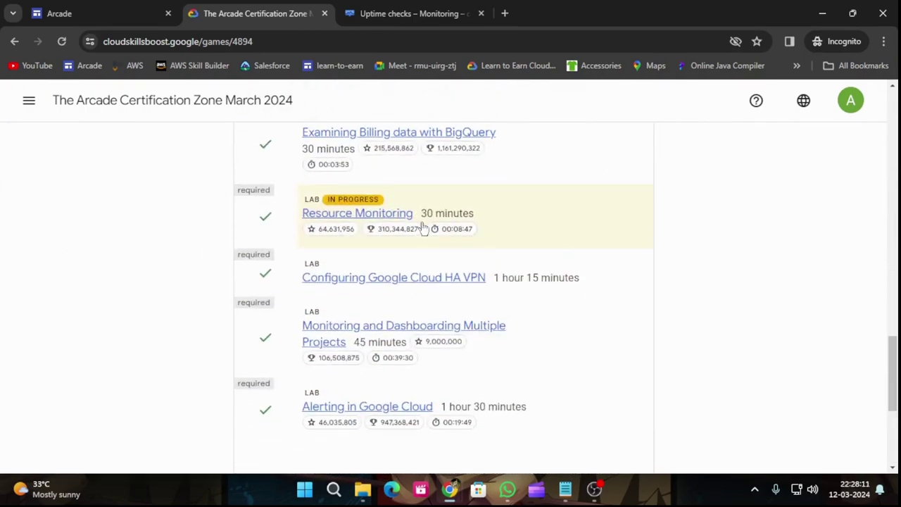
{"action": "left_click", "coordinate": [341, 214]}
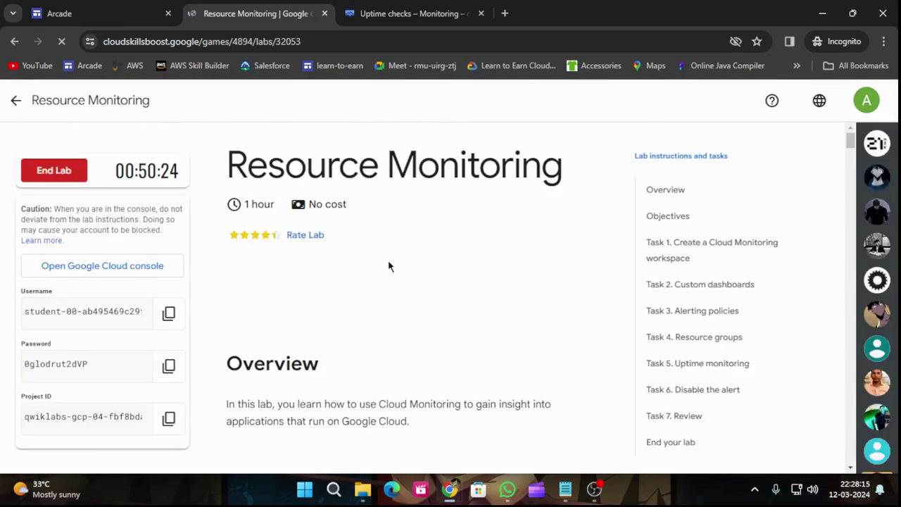
End the Resource Monitoring lab and submit a five-star rating.
{"action": "left_click", "coordinate": [49, 173]}
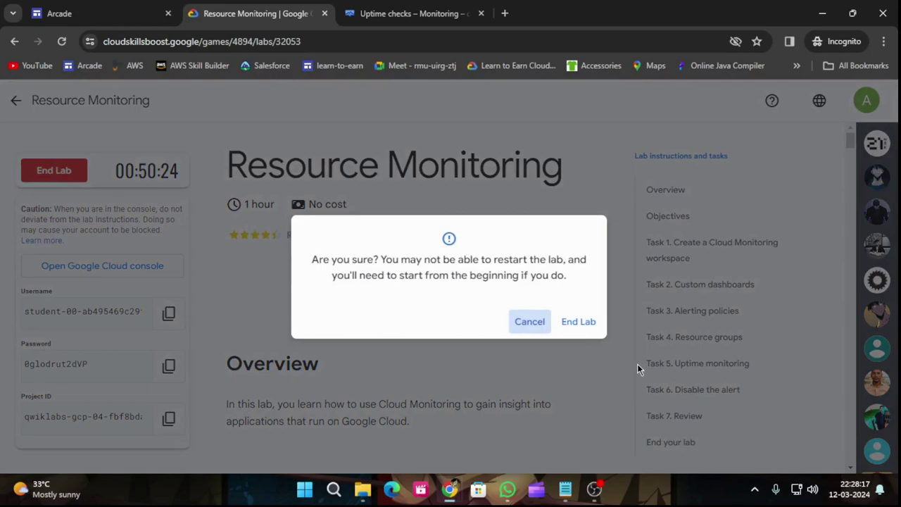
{"action": "left_click", "coordinate": [580, 325]}
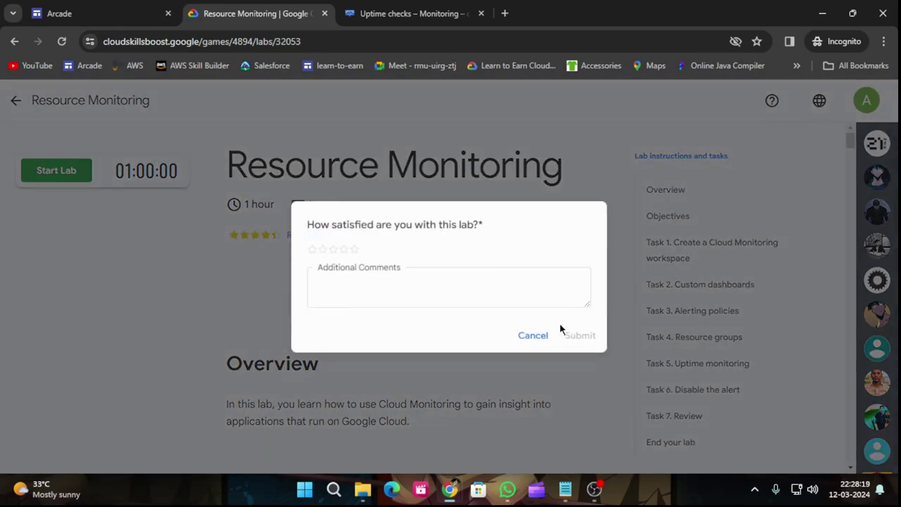
{"action": "left_click", "coordinate": [355, 250]}
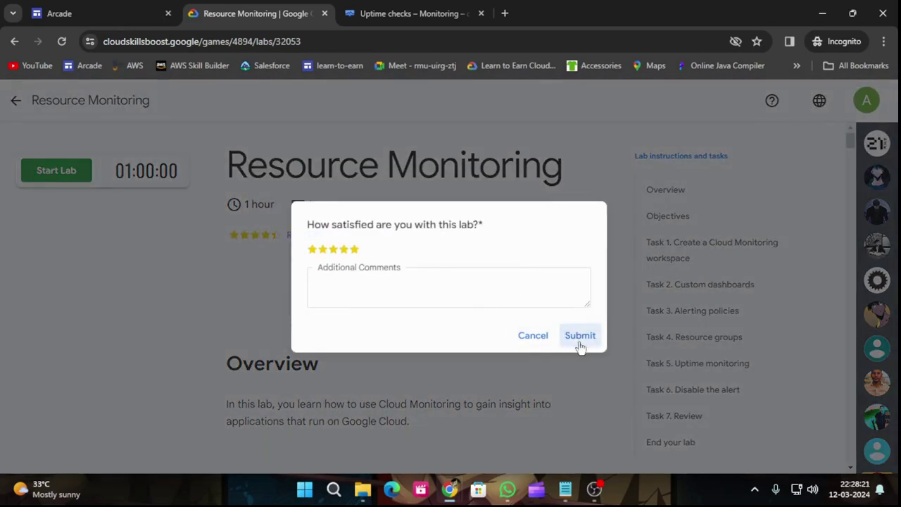